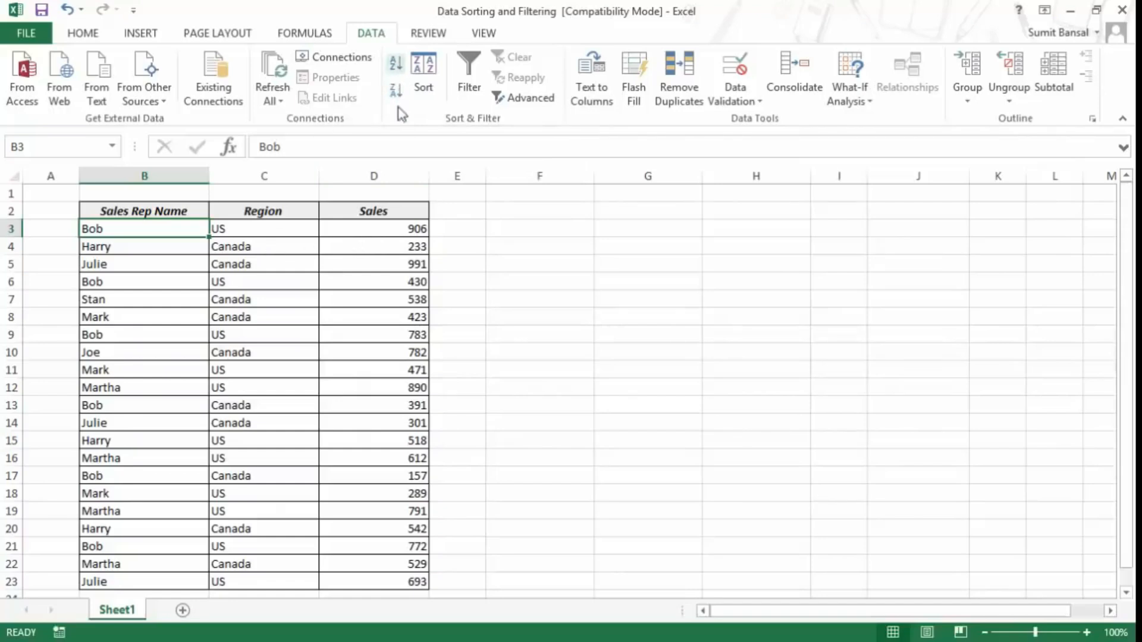
# Sort the table by Sales Rep Name from A to Z starting from cell B4, and undo the sort
pyautogui.click(167, 249)
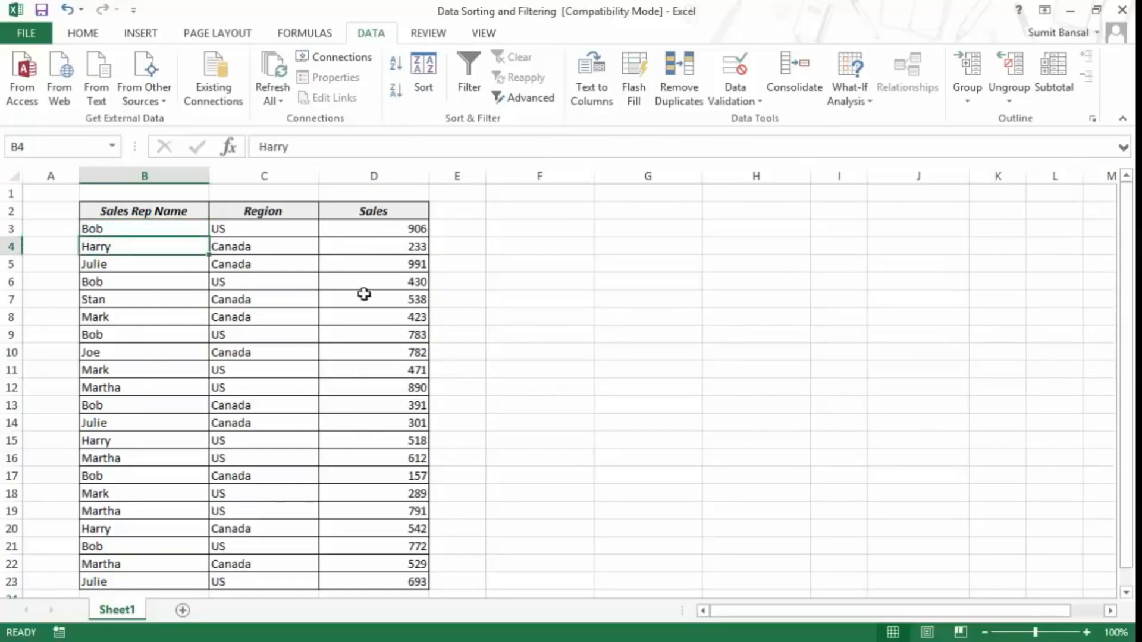
pyautogui.click(397, 70)
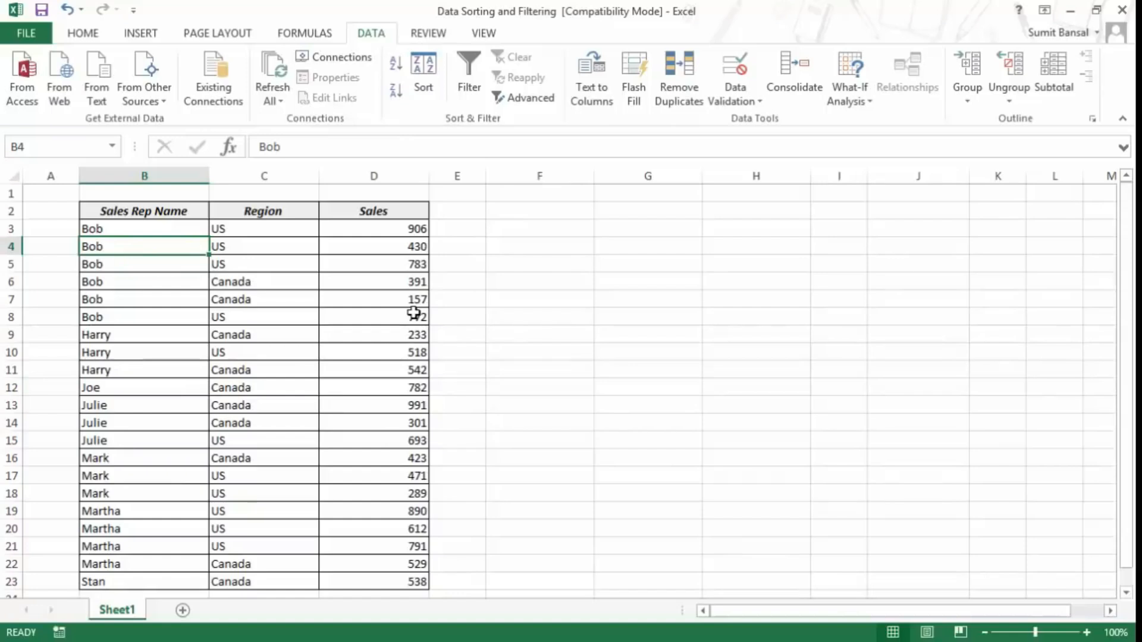
pyautogui.hotkey('ctrl', 'z')
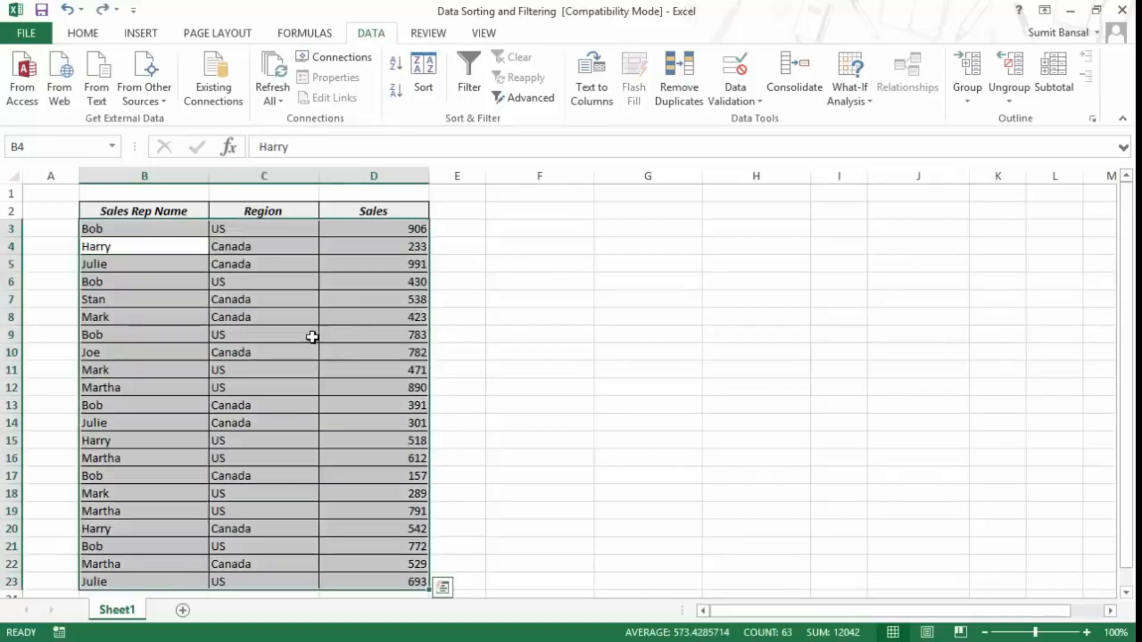
pyautogui.click(517, 269)
# Select the full data range B3:D23, sort it from A to Z, and undo the sort
pyautogui.moveTo(146, 228); pyautogui.dragTo(362, 583)
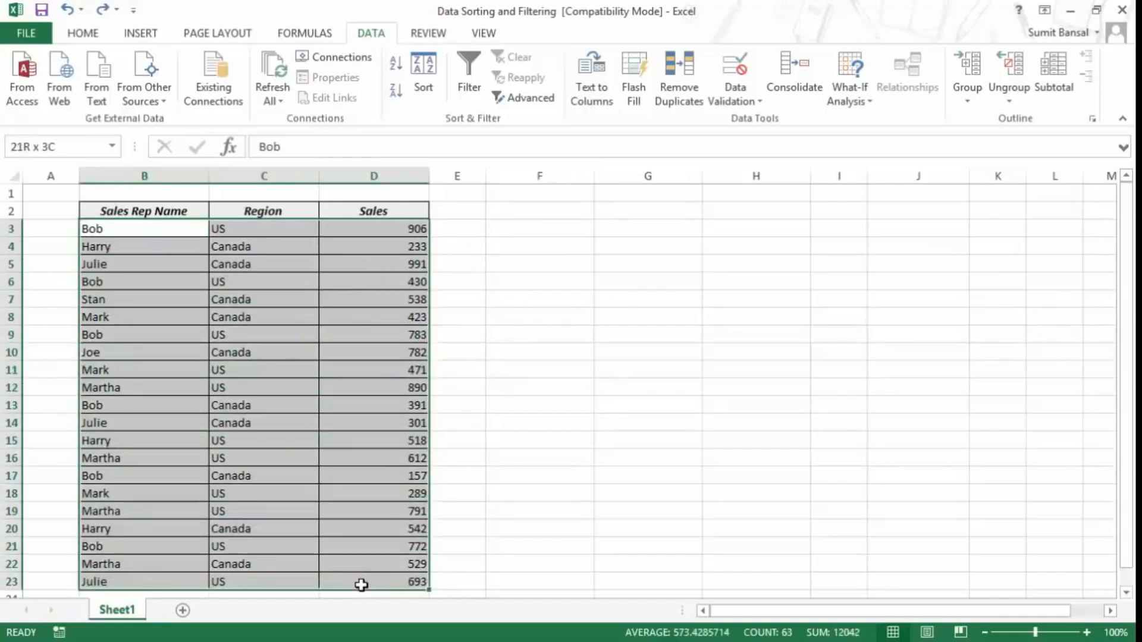
pyautogui.click(395, 67)
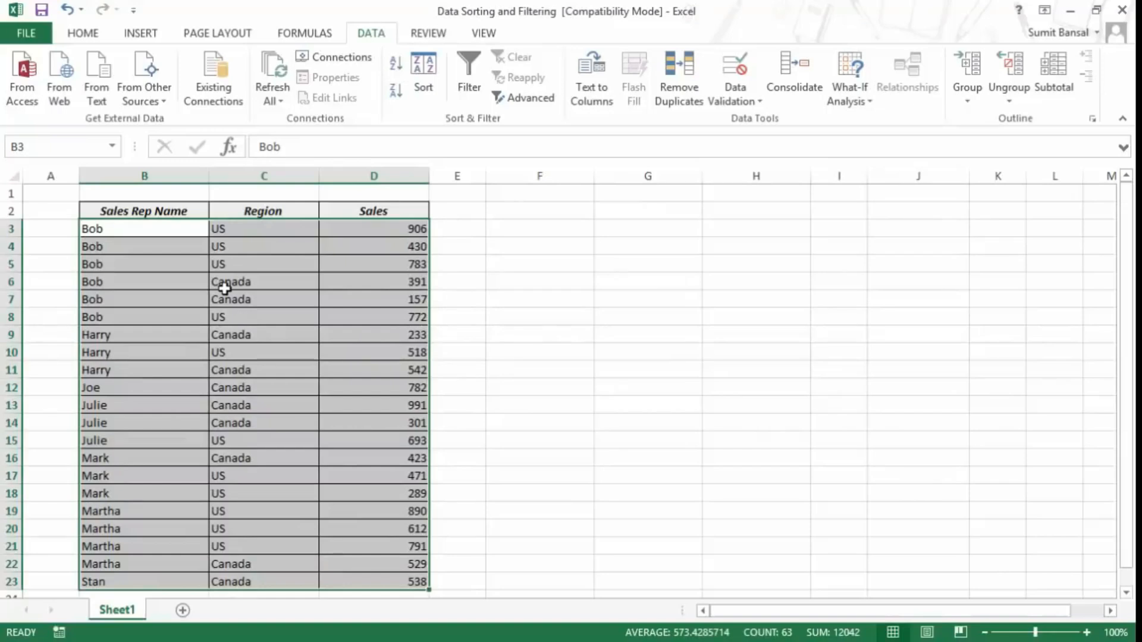
pyautogui.hotkey('ctrl', 'z')
# Sort only the Region and Sales data in C3:D23 from A to Z, and undo the sort
pyautogui.moveTo(237, 227); pyautogui.dragTo(377, 576)
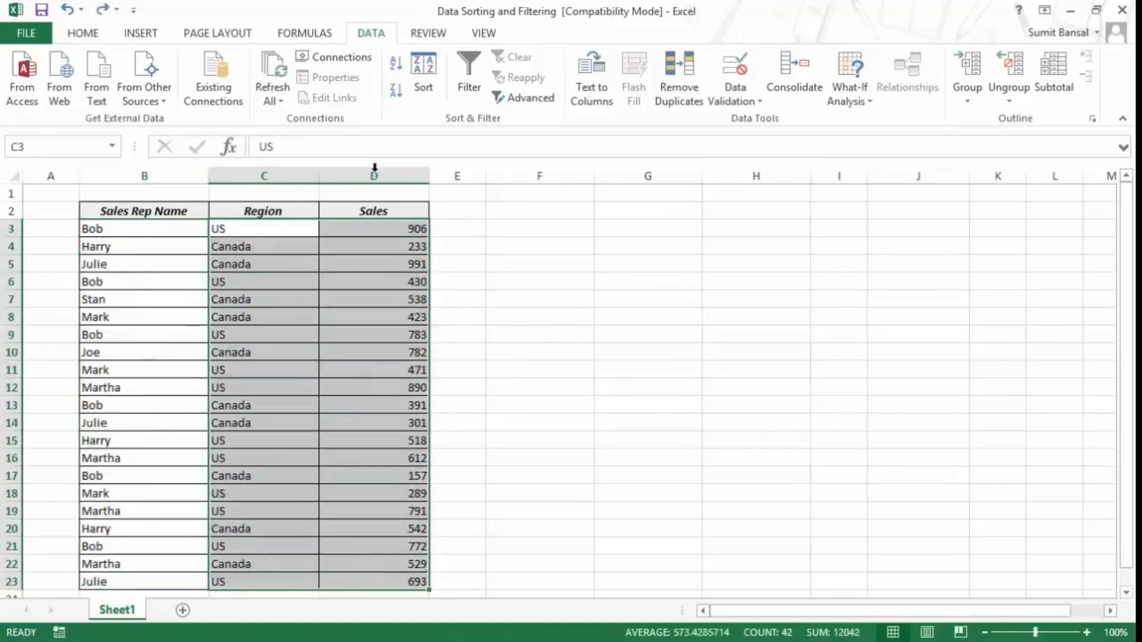
pyautogui.click(397, 67)
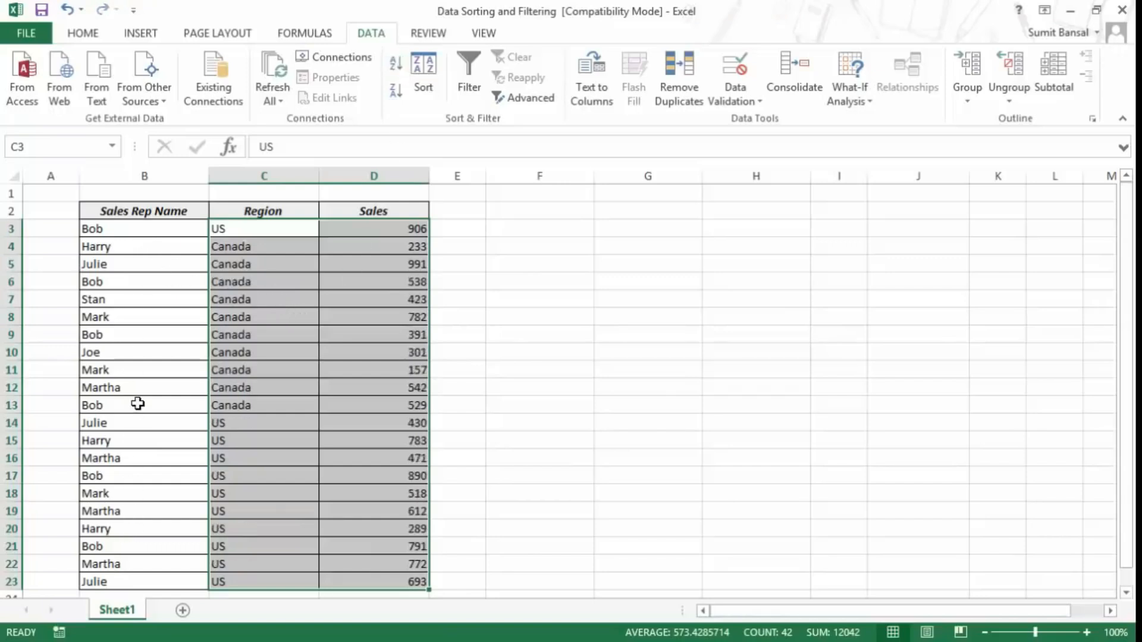
pyautogui.hotkey('ctrl', 'z')
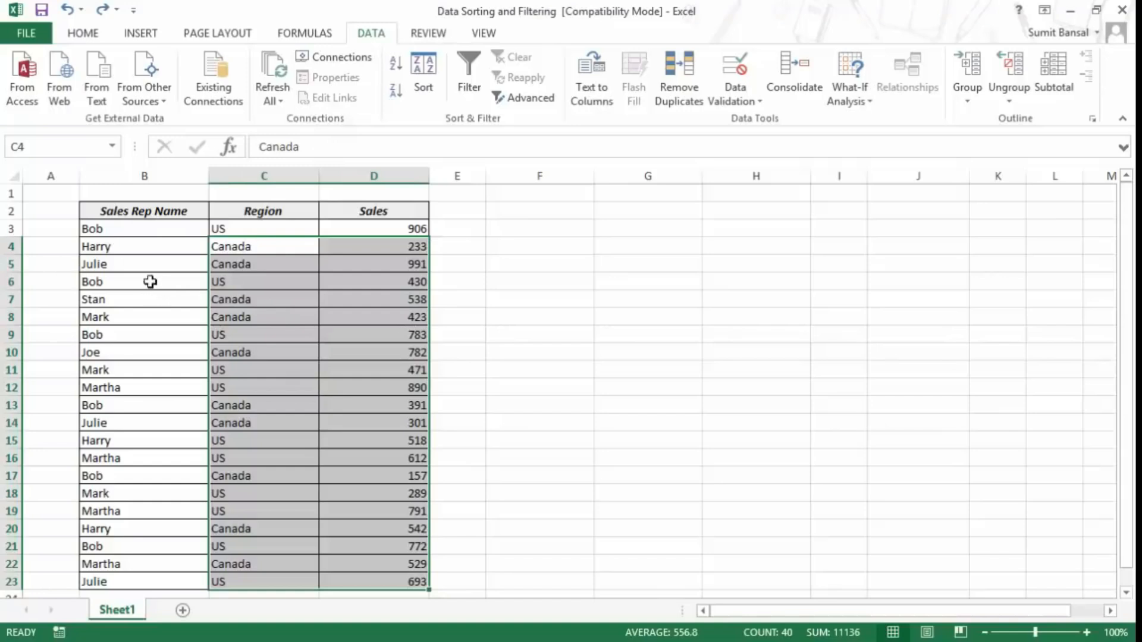
pyautogui.click(497, 275)
# Highlight the record in B5:D5 with a light orange fill
pyautogui.moveTo(153, 265); pyautogui.dragTo(374, 262)
pyautogui.click(98, 38)
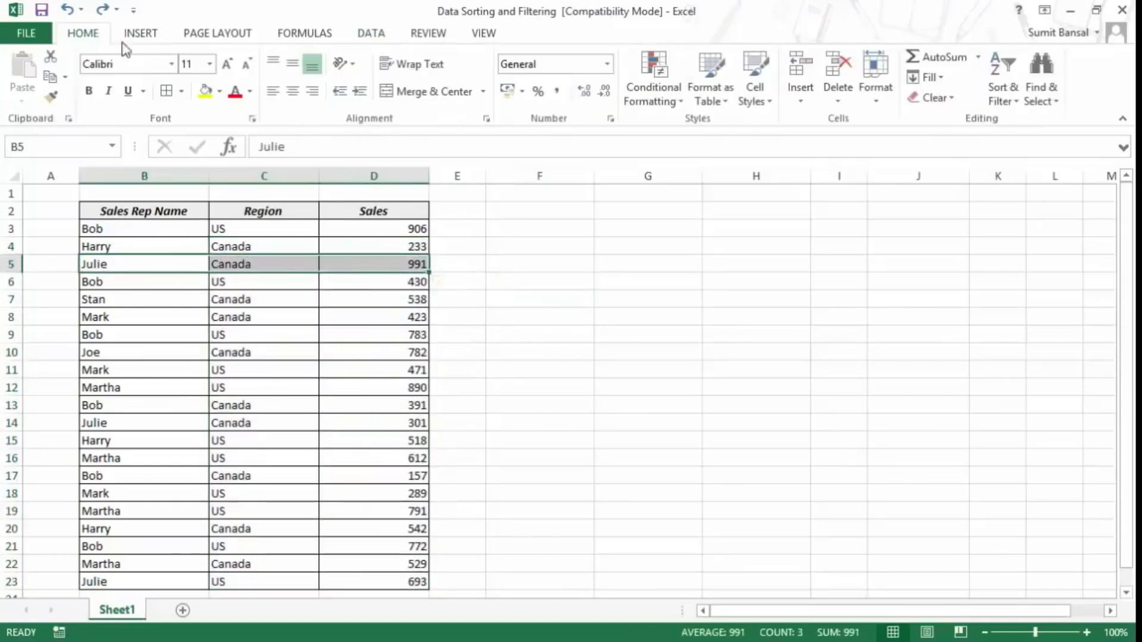
pyautogui.click(219, 91)
pyautogui.click(280, 170)
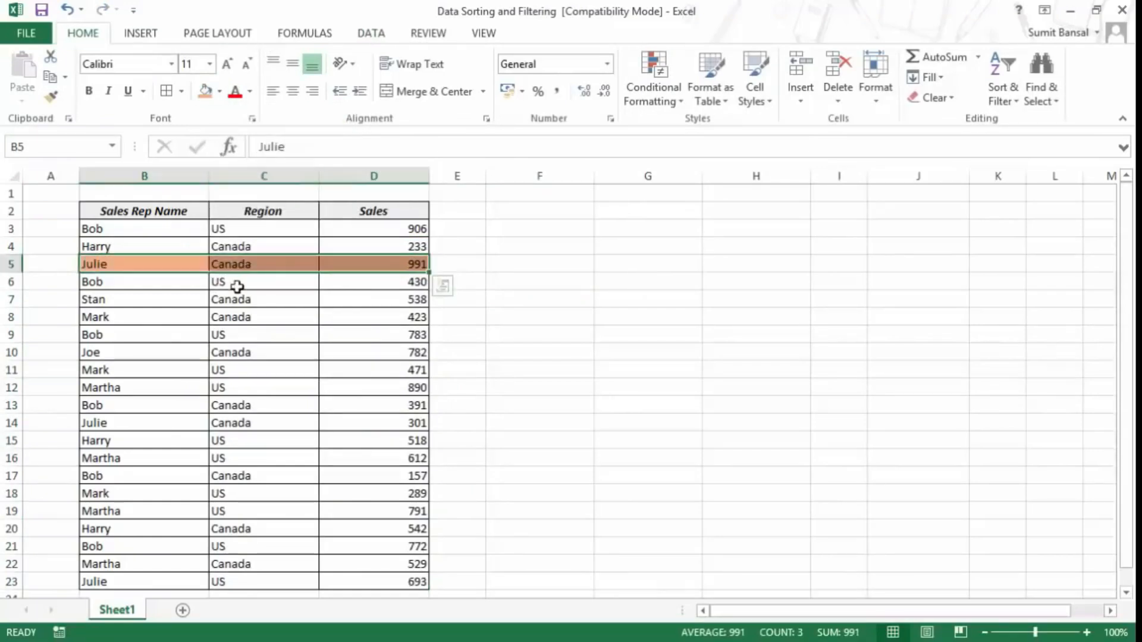
pyautogui.click(178, 299)
# With row 5 highlighted, sort only C3:D23 from A to Z again and undo it
pyautogui.moveTo(247, 231); pyautogui.dragTo(384, 582)
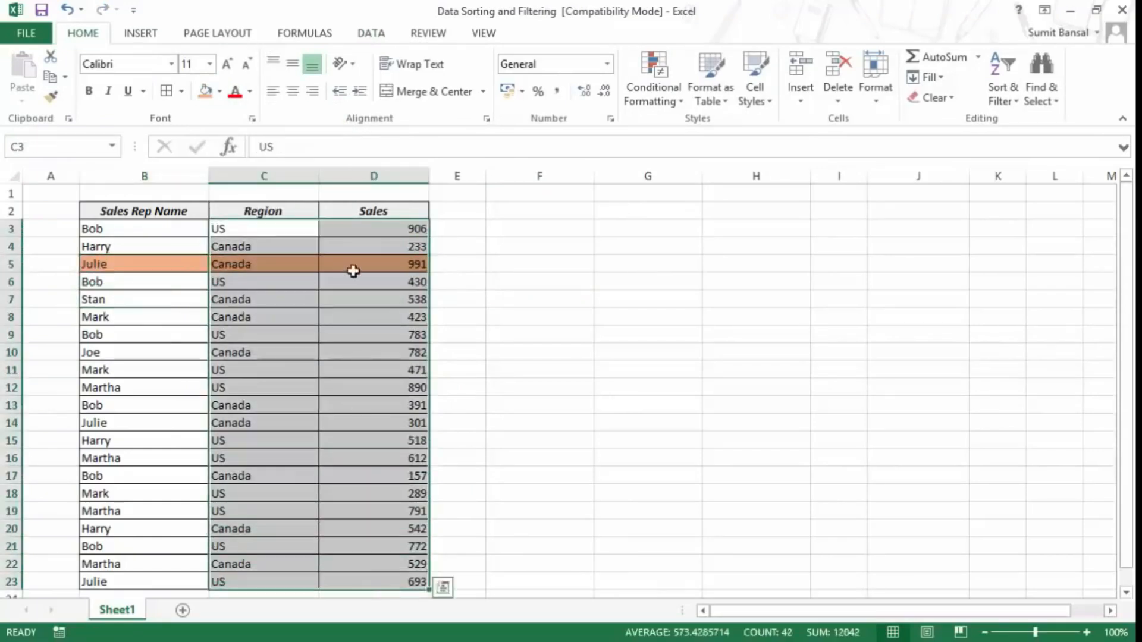
pyautogui.click(359, 35)
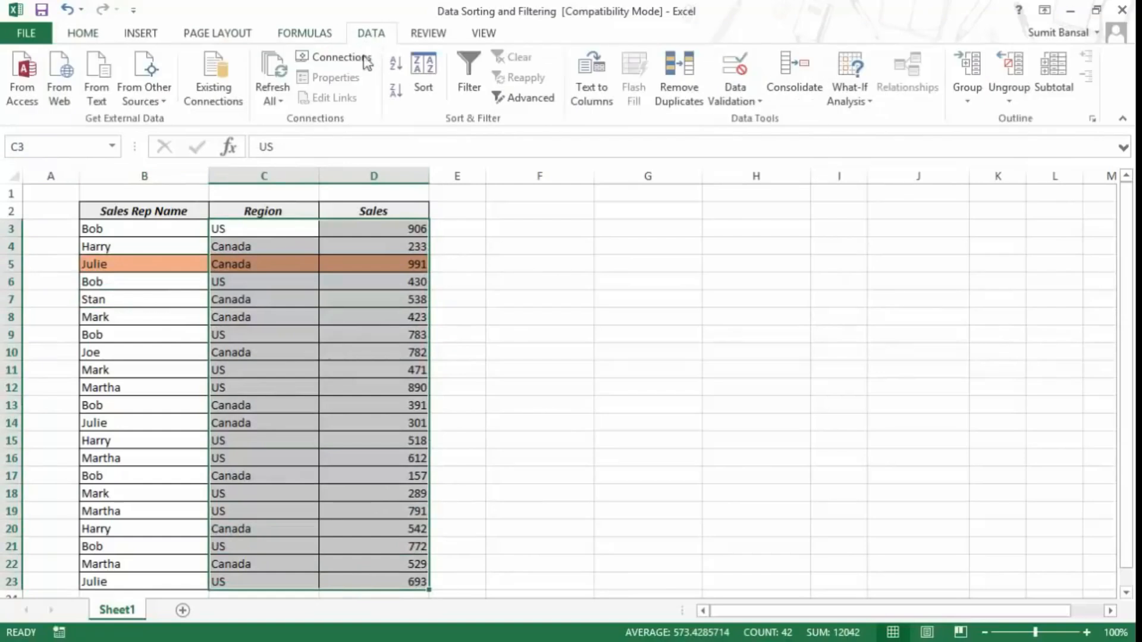
pyautogui.click(396, 63)
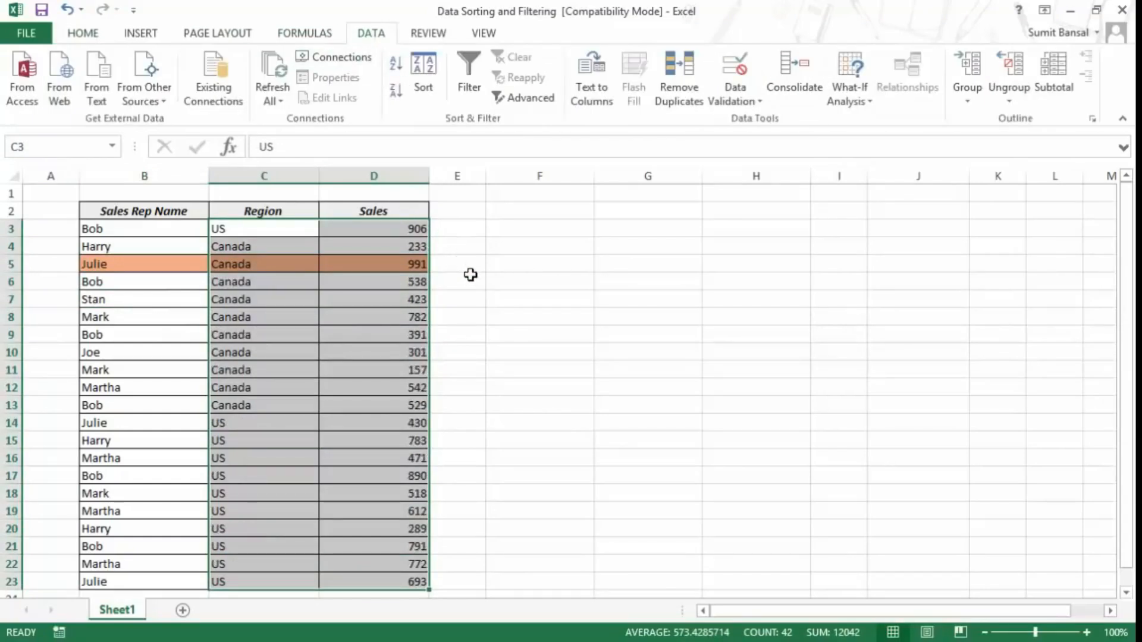
pyautogui.hotkey('ctrl', 'z')
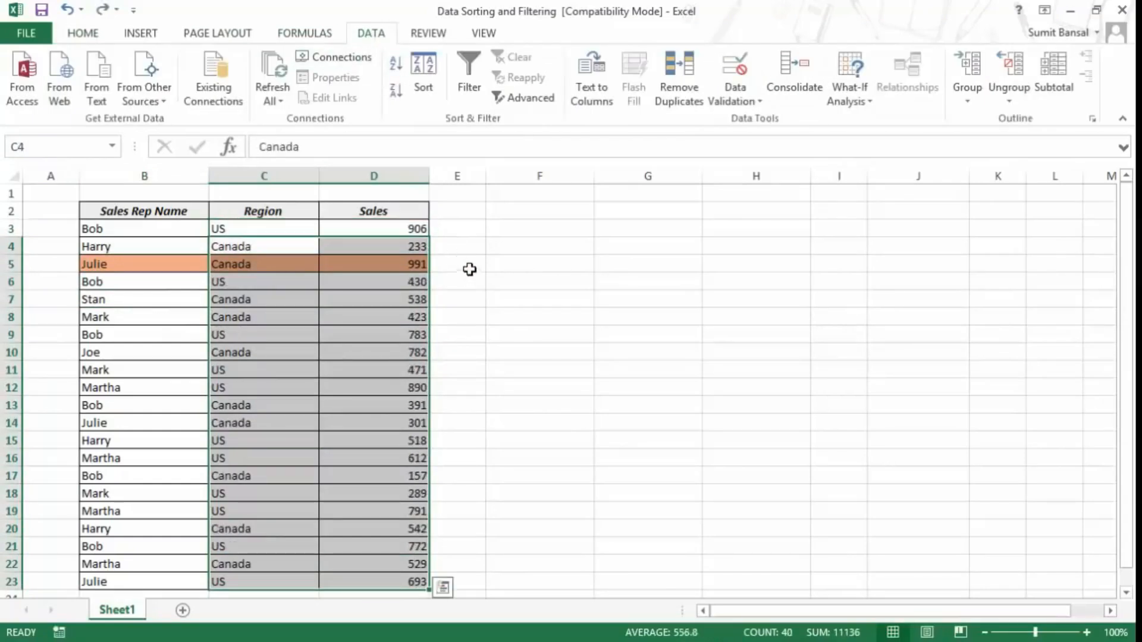
# Sort the still-selected Region and Sales cells from Z to A, undo the sort, and clear the selection
pyautogui.click(395, 90)
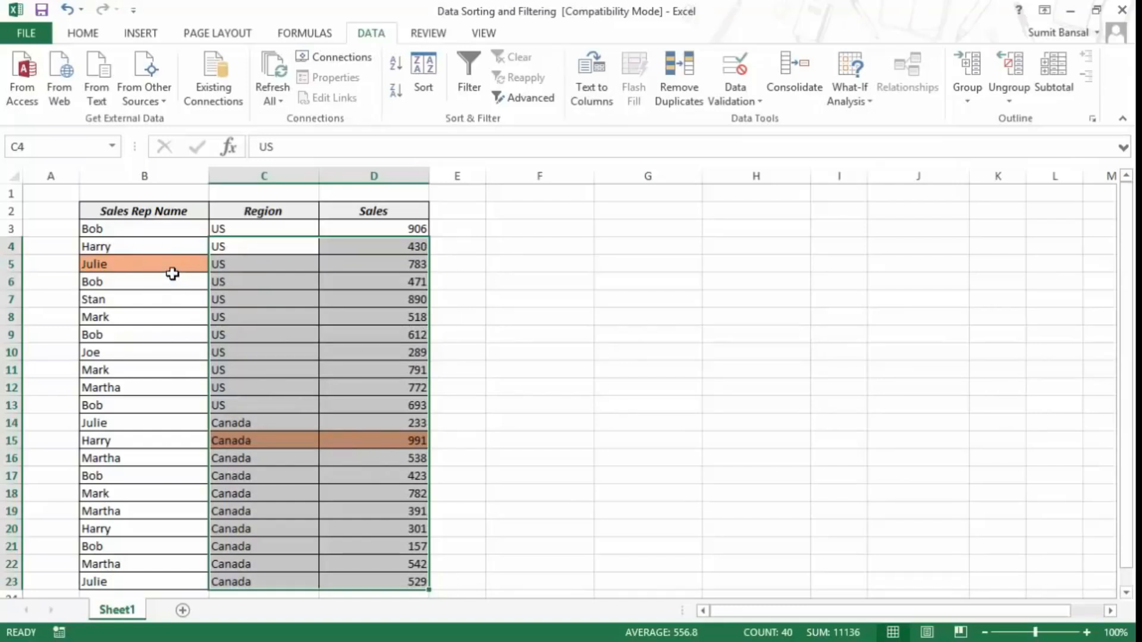
pyautogui.hotkey('ctrl', 'z')
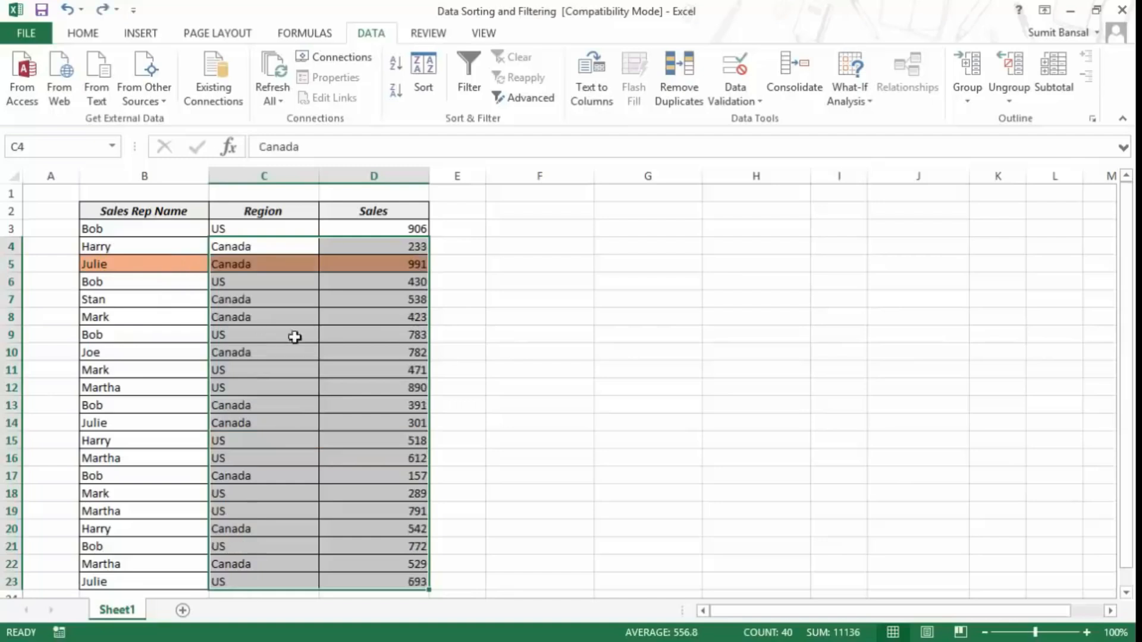
pyautogui.click(448, 308)
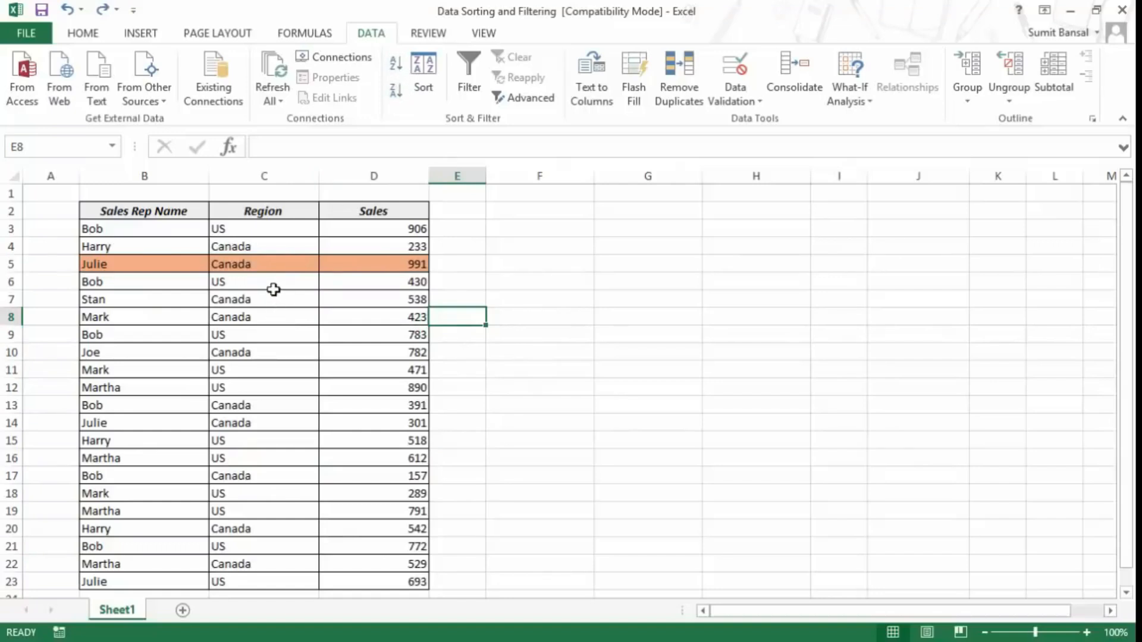
# Sort the whole table by Region from A to Z using single cell C5, undo it, and deselect the range
pyautogui.click(268, 266)
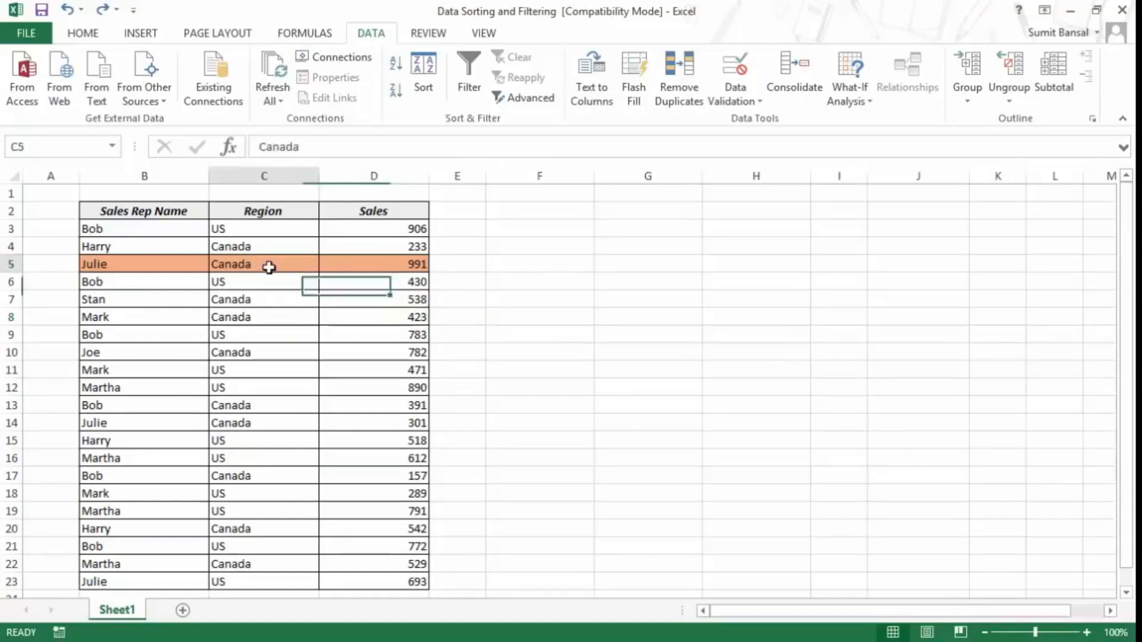
pyautogui.click(394, 66)
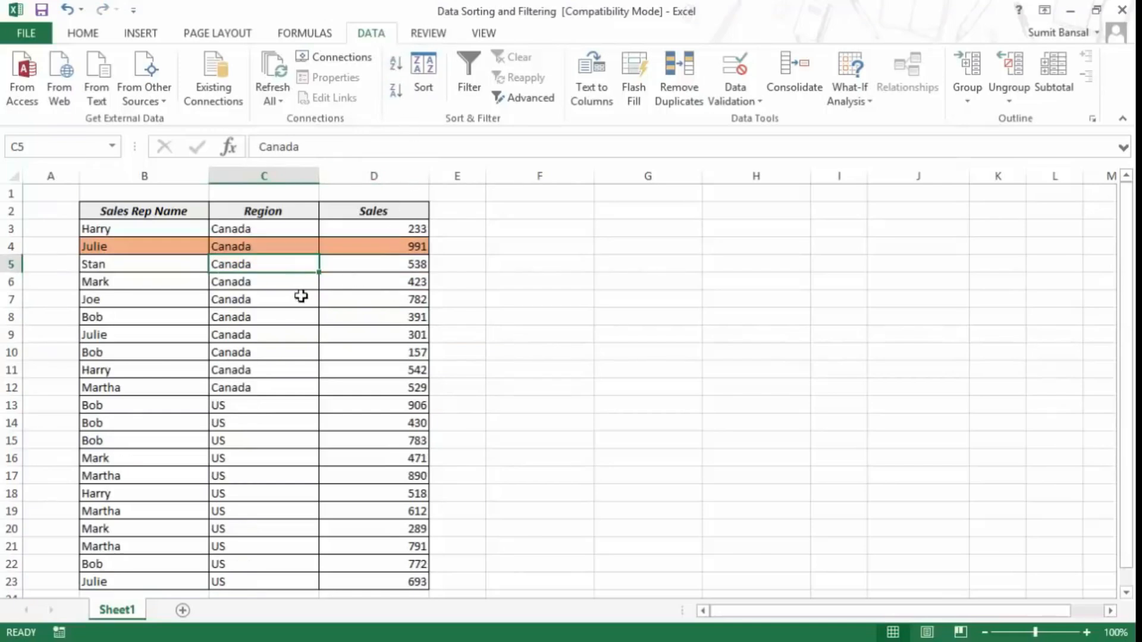
pyautogui.hotkey('ctrl', 'z')
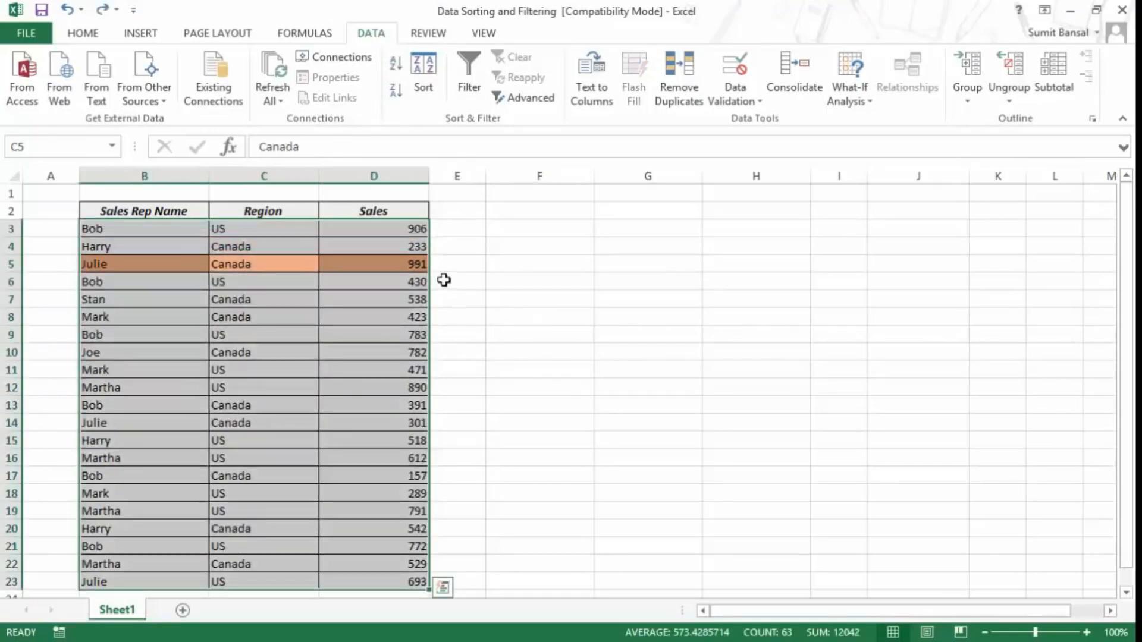
pyautogui.click(490, 260)
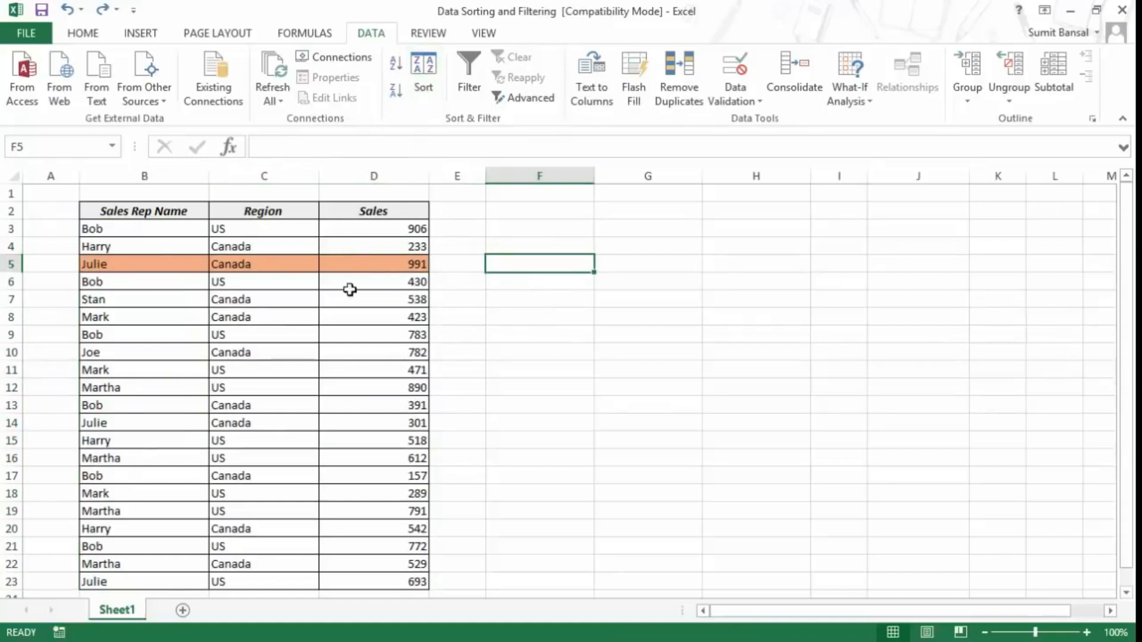
# Start a custom sort on B2:D23 including the header row, and keep the option that the data has headers enabled
pyautogui.moveTo(135, 214); pyautogui.dragTo(372, 576)
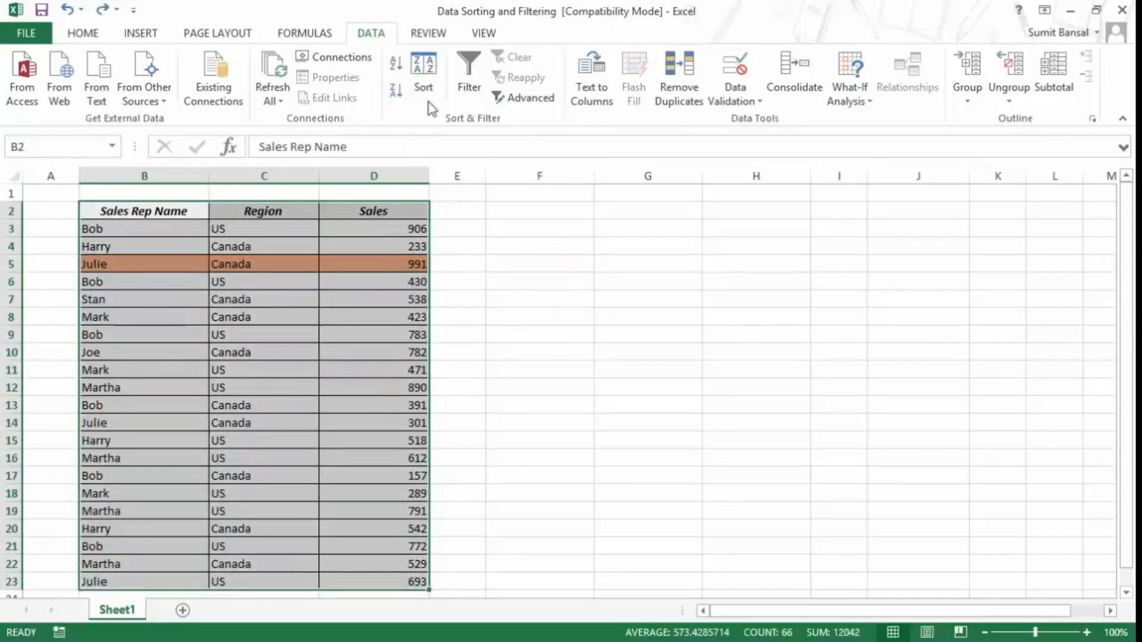
pyautogui.click(428, 70)
pyautogui.moveTo(652, 300); pyautogui.dragTo(595, 235)
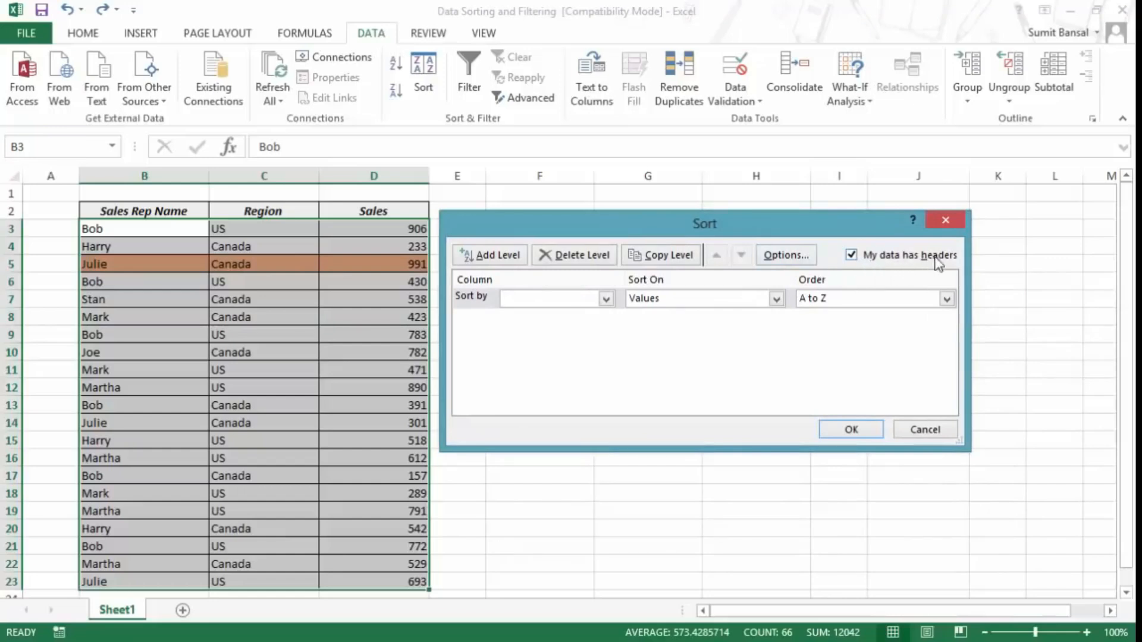
pyautogui.click(851, 256)
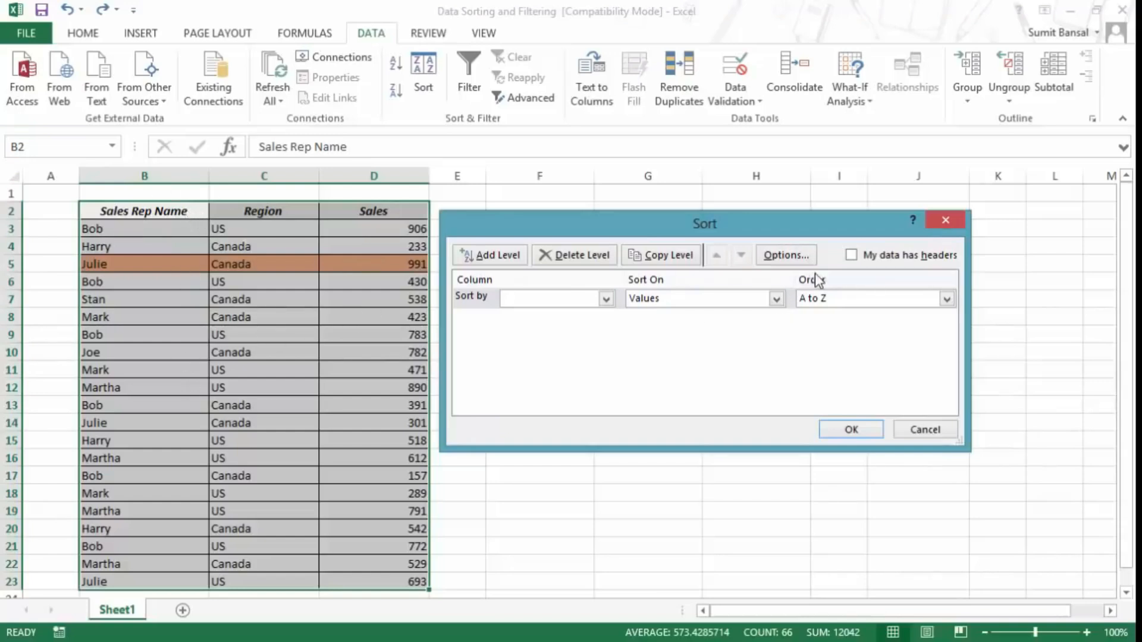
pyautogui.click(852, 255)
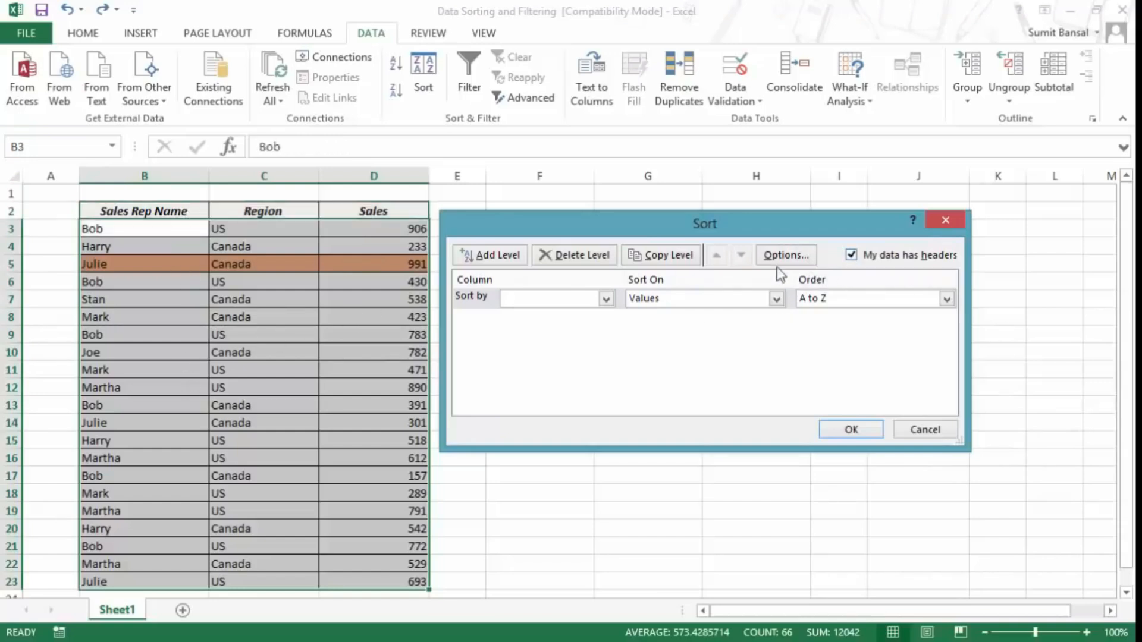
# Apply the custom sort by Sales Rep Name on Values in A to Z order, and undo the sort
pyautogui.click(557, 304)
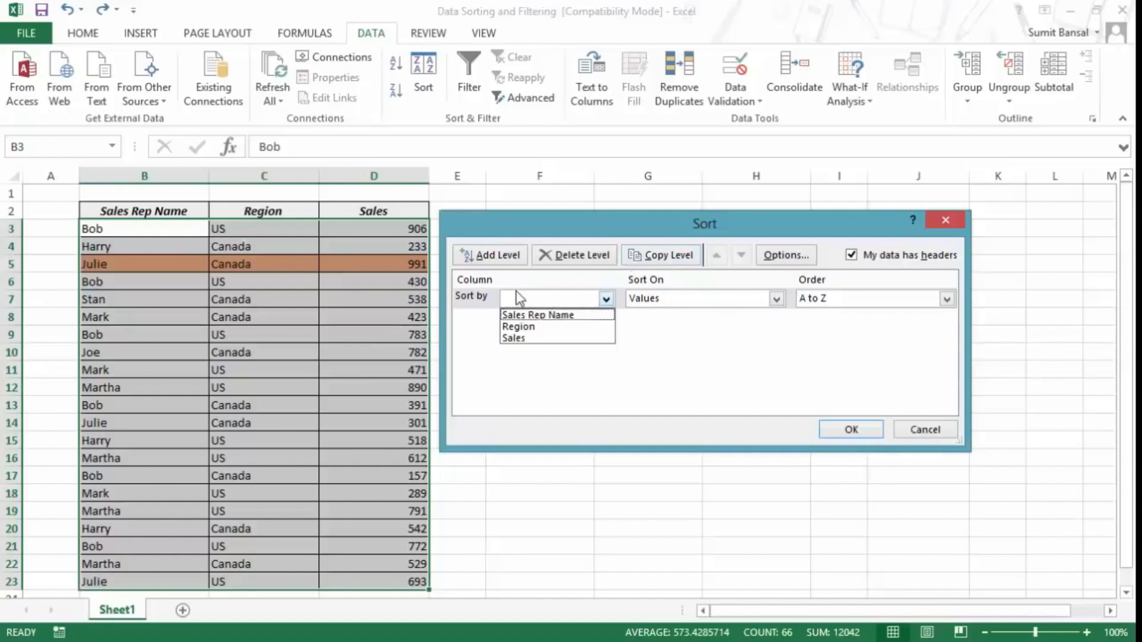
pyautogui.click(556, 316)
pyautogui.click(676, 299)
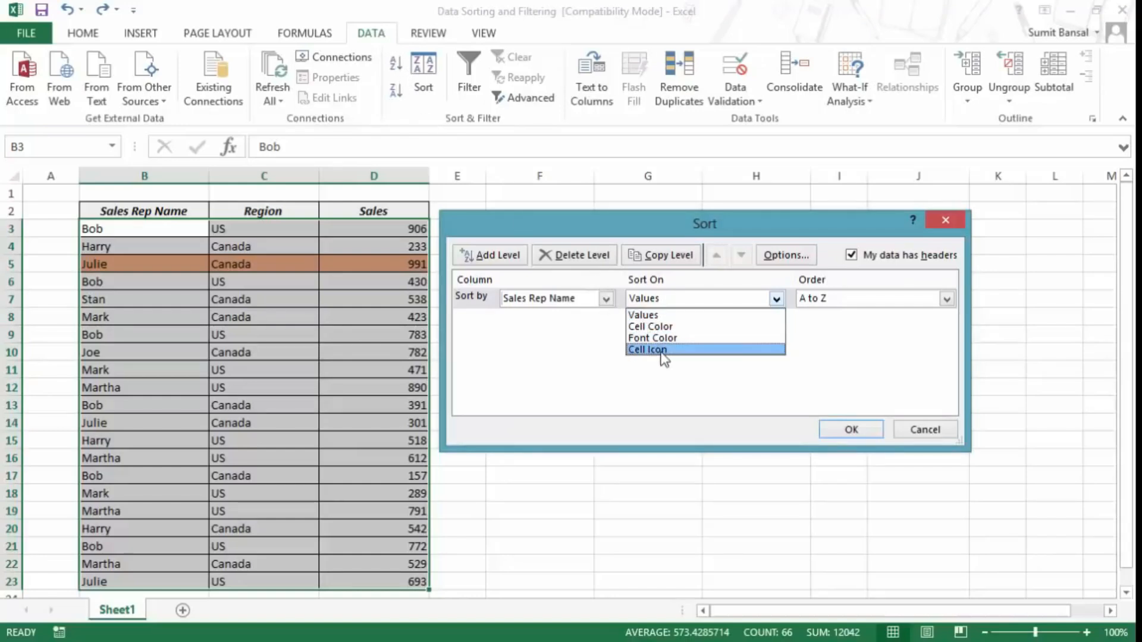
pyautogui.click(840, 299)
pyautogui.click(809, 298)
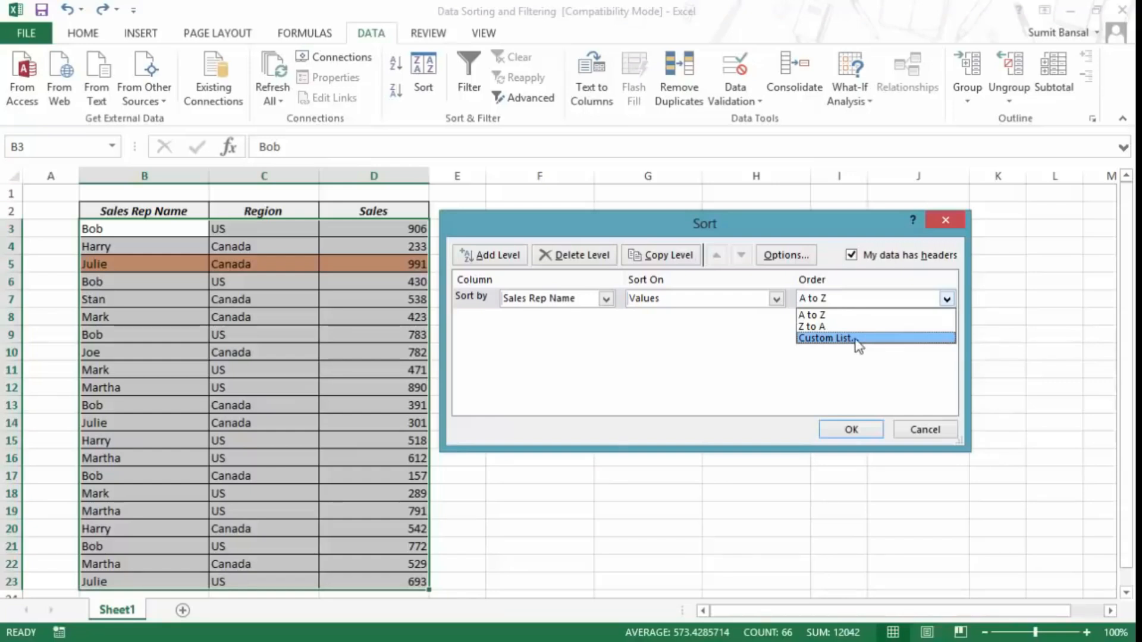
pyautogui.click(829, 312)
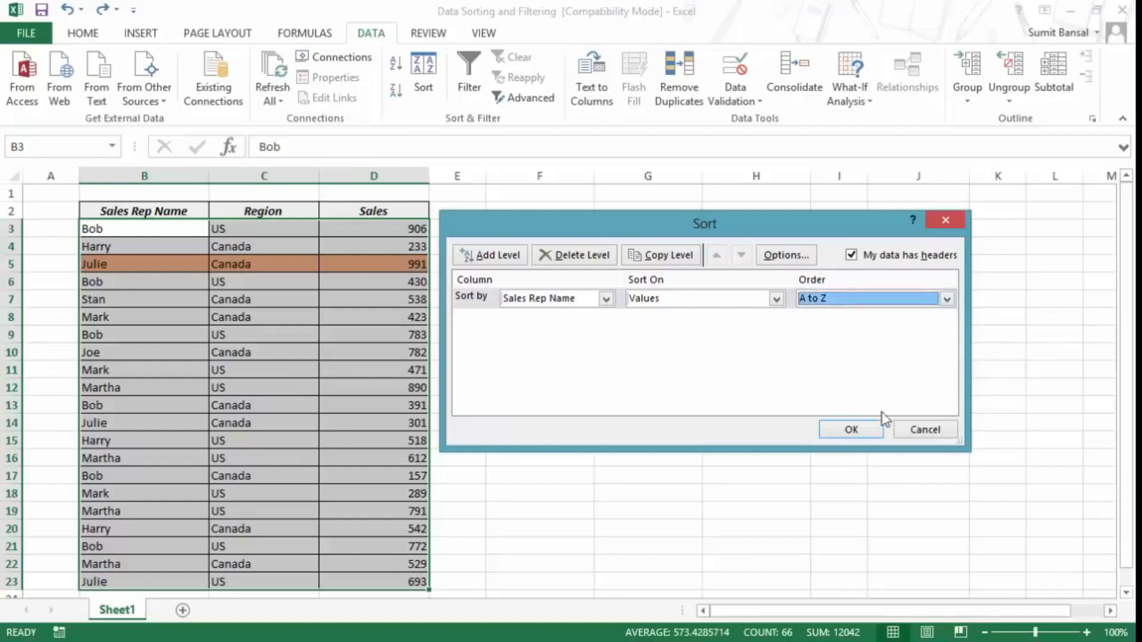
pyautogui.click(851, 430)
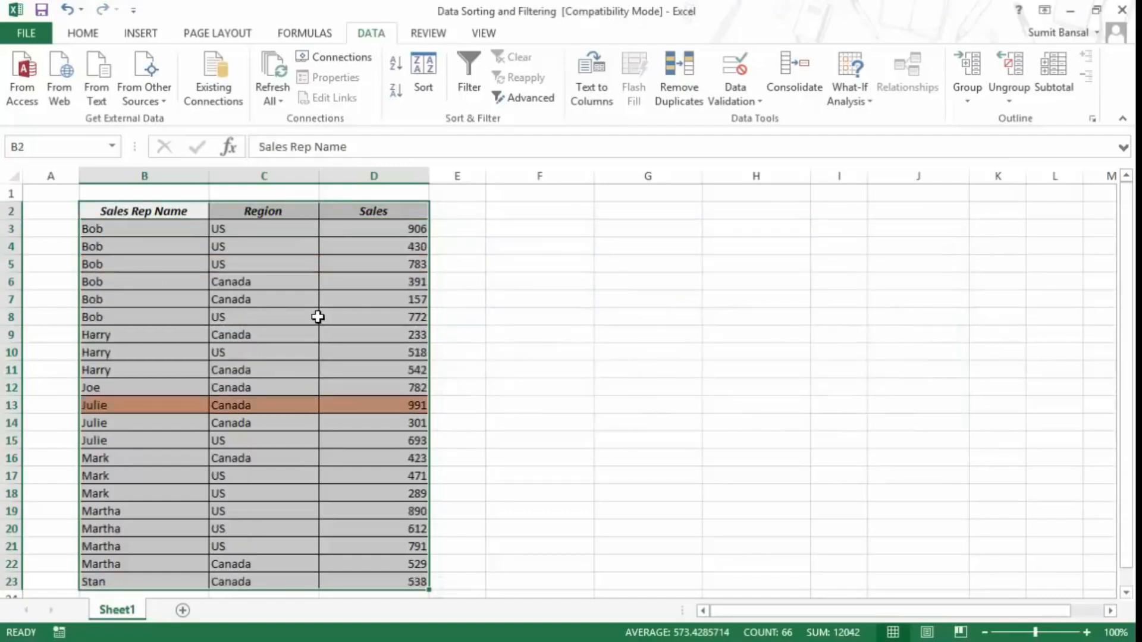
pyautogui.hotkey('ctrl', 'z')
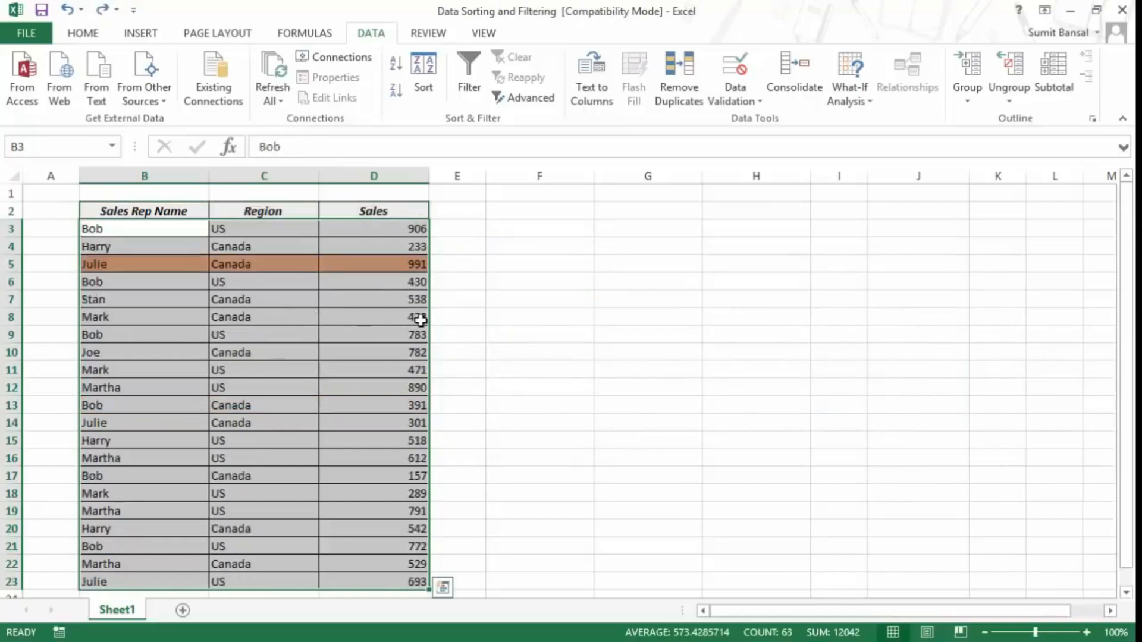
# Apply a two-level custom sort on Values by Sales Rep Name A to Z, then by Region Z to A
pyautogui.click(424, 73)
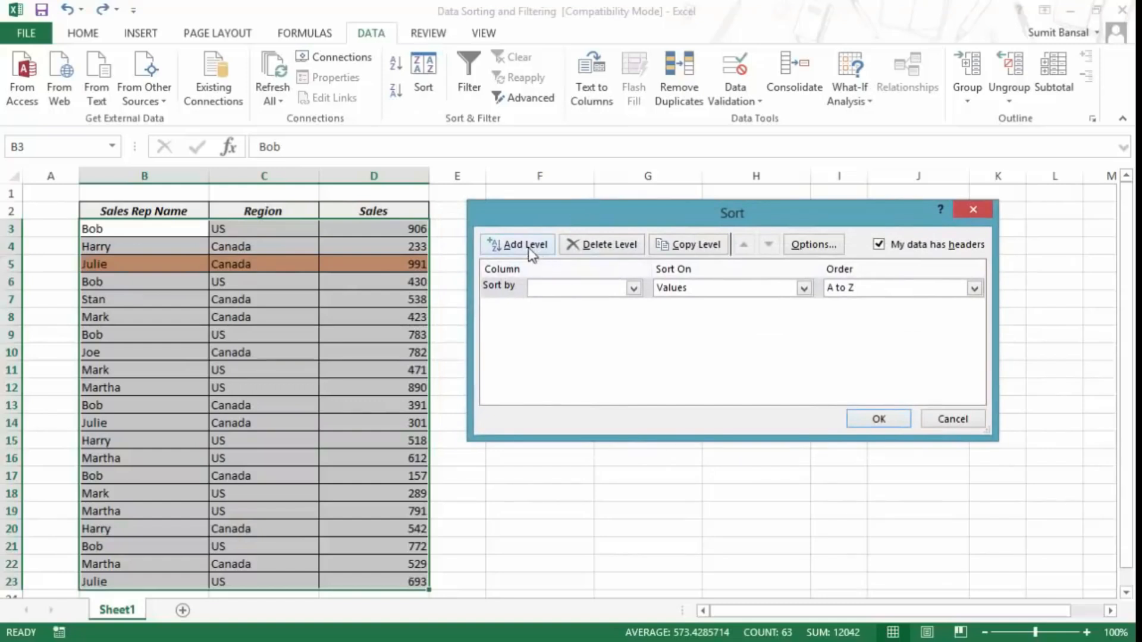
pyautogui.click(556, 288)
pyautogui.click(556, 304)
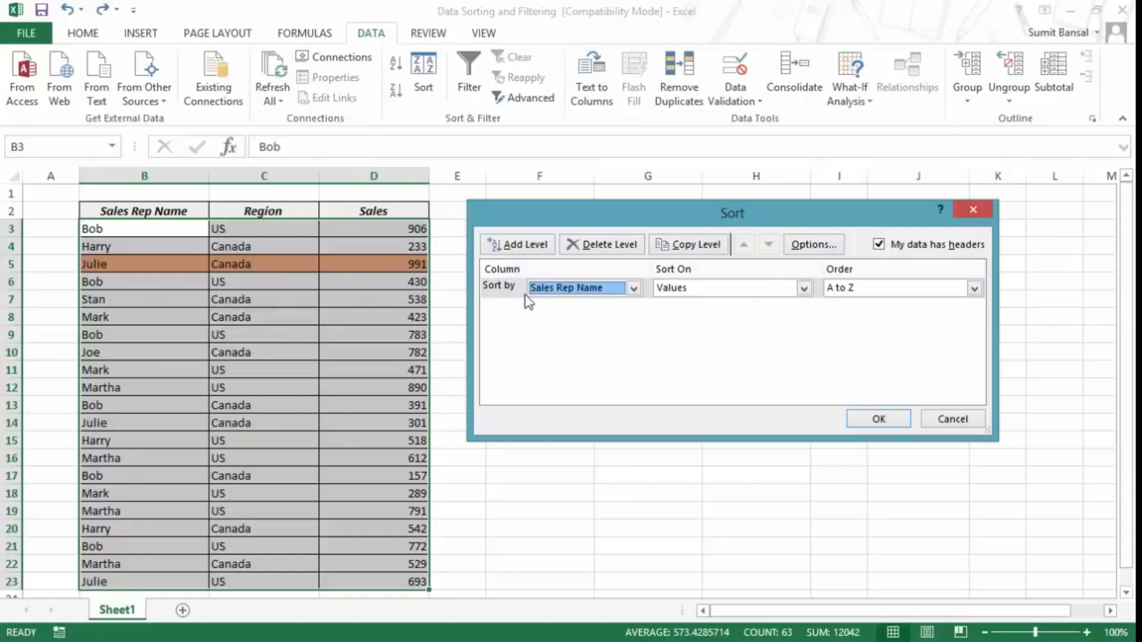
pyautogui.click(533, 247)
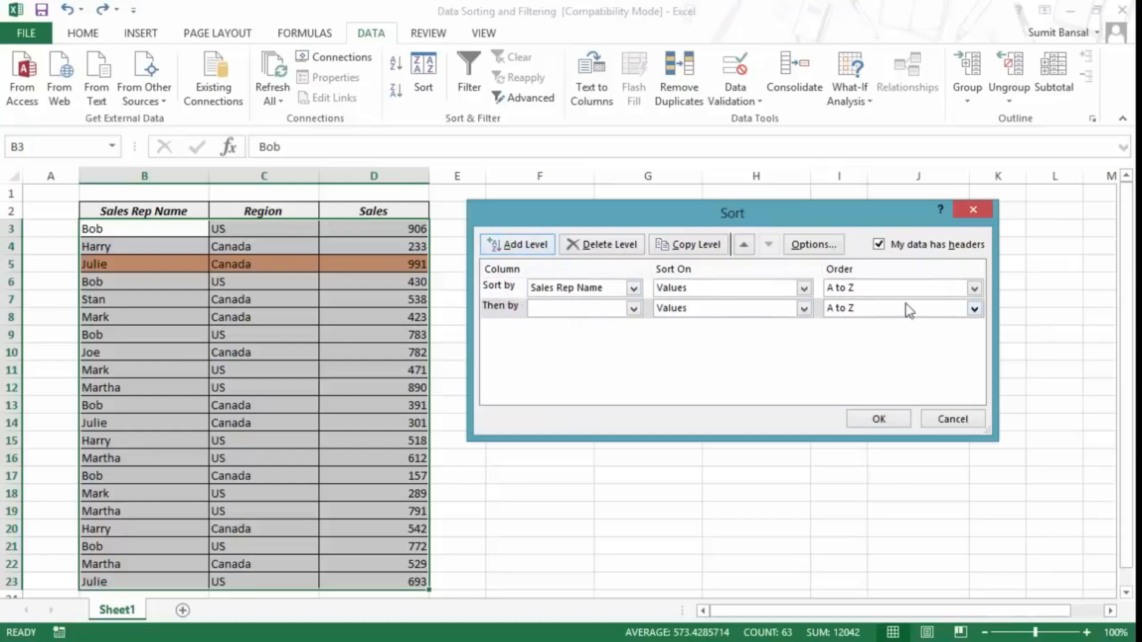
pyautogui.click(589, 309)
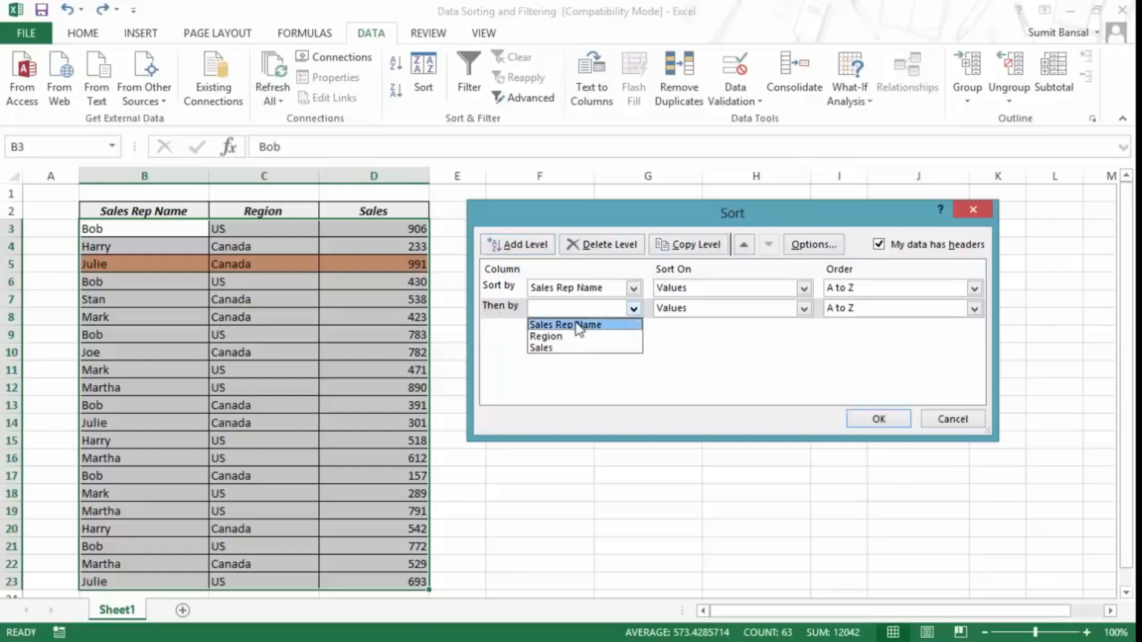
pyautogui.click(576, 335)
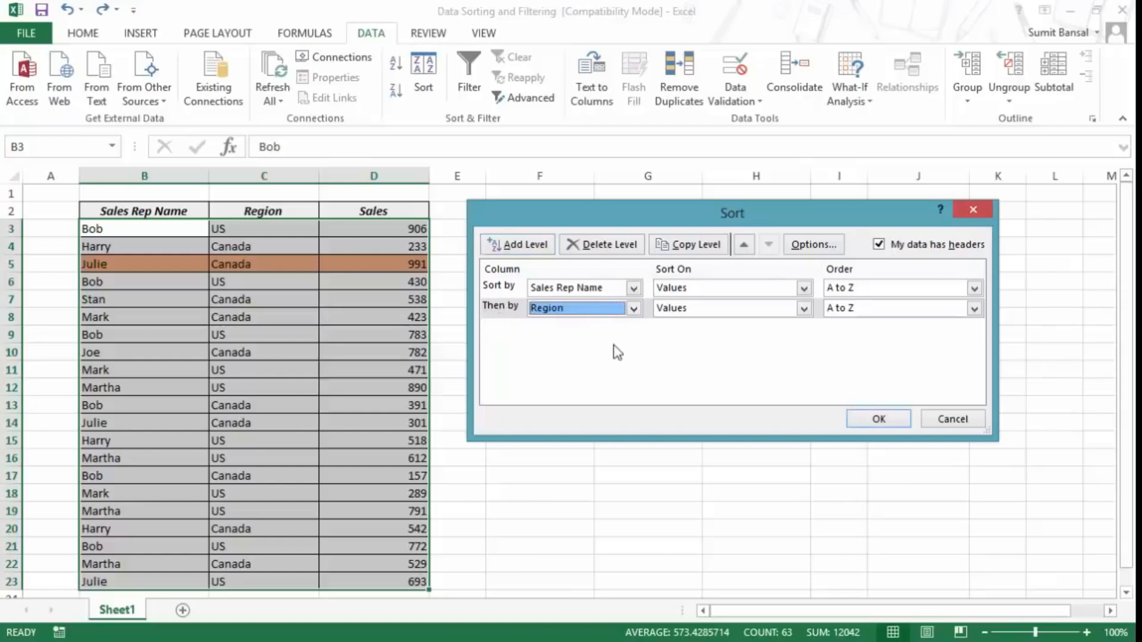
pyautogui.click(847, 311)
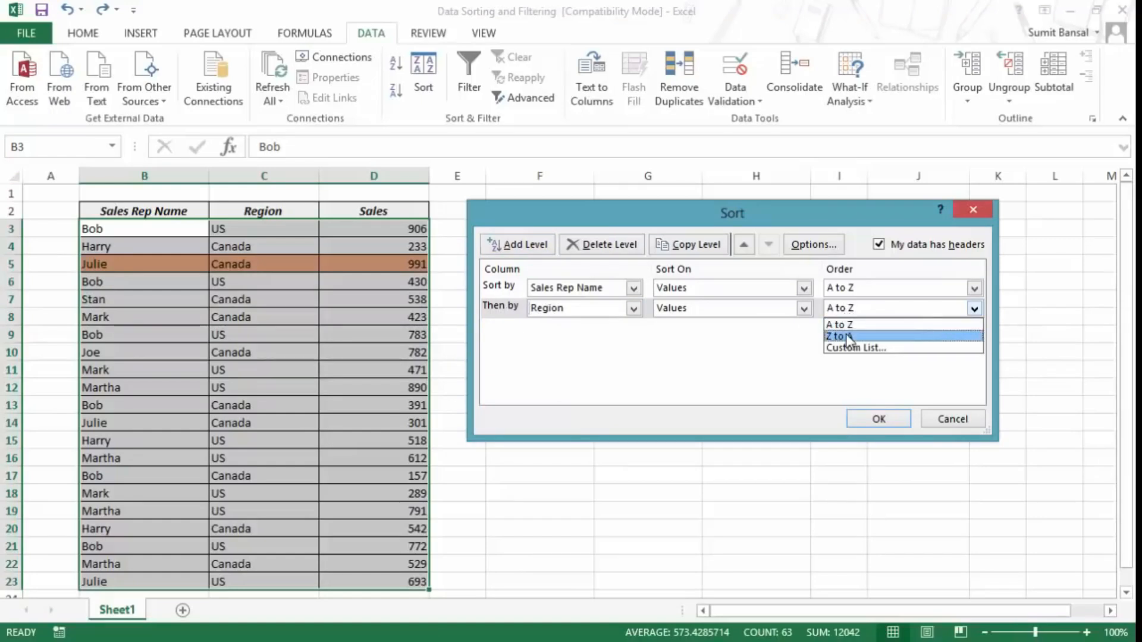
pyautogui.click(847, 336)
pyautogui.click(877, 420)
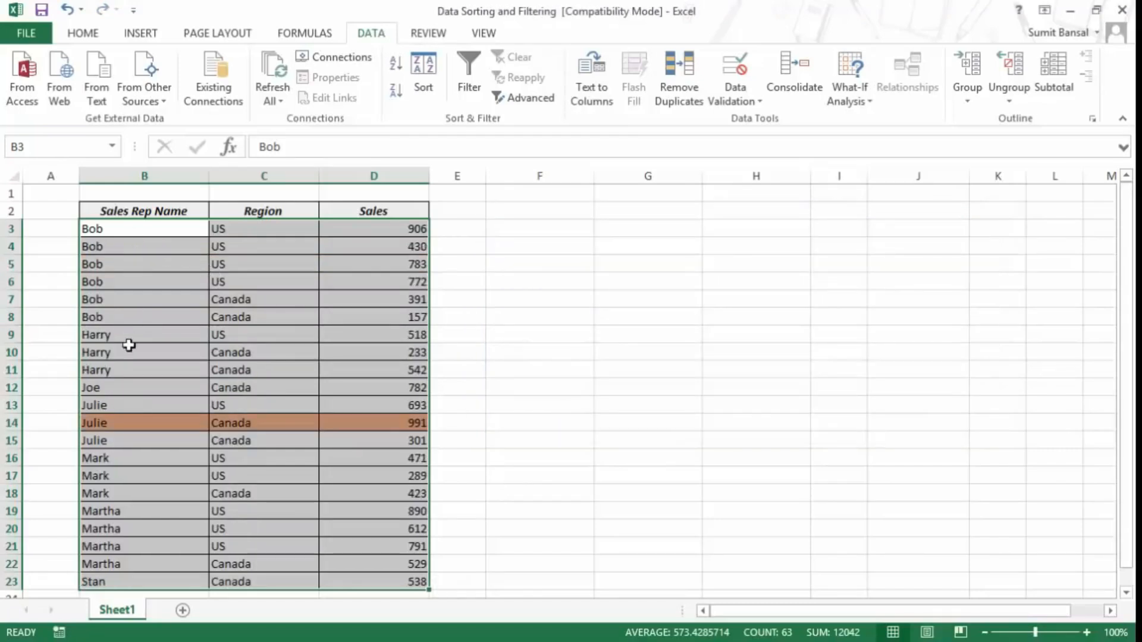
# Check how the first sales rep's rows in B3:C8 are ordered by region, and undo the two-level sort
pyautogui.moveTo(101, 227); pyautogui.dragTo(108, 319)
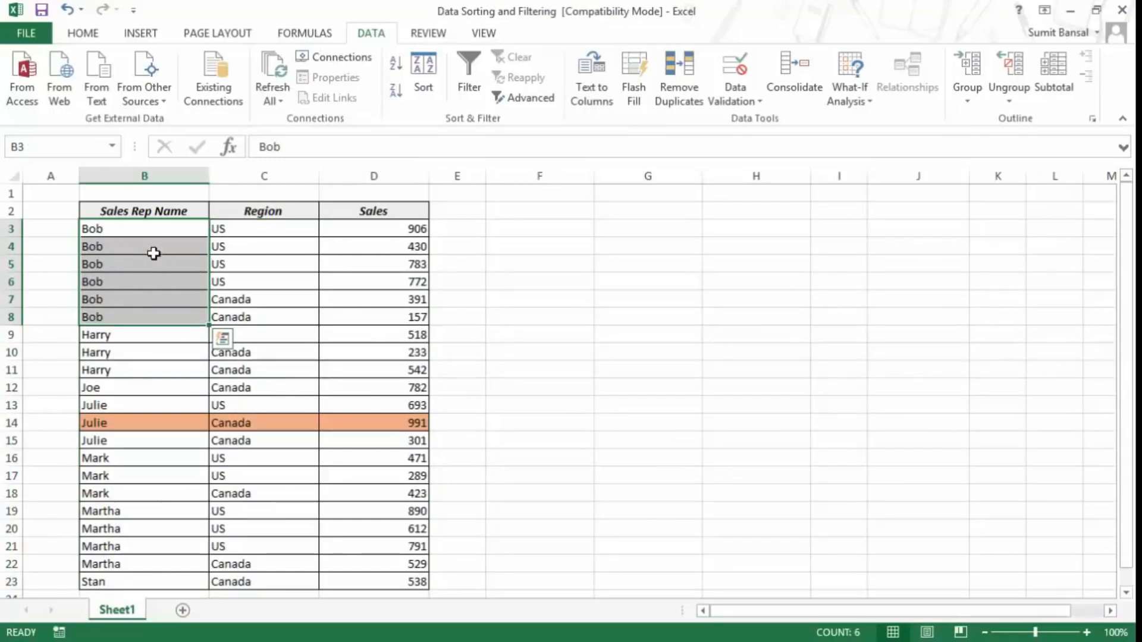
pyautogui.moveTo(226, 230); pyautogui.dragTo(242, 304)
pyautogui.moveTo(228, 231); pyautogui.dragTo(236, 315)
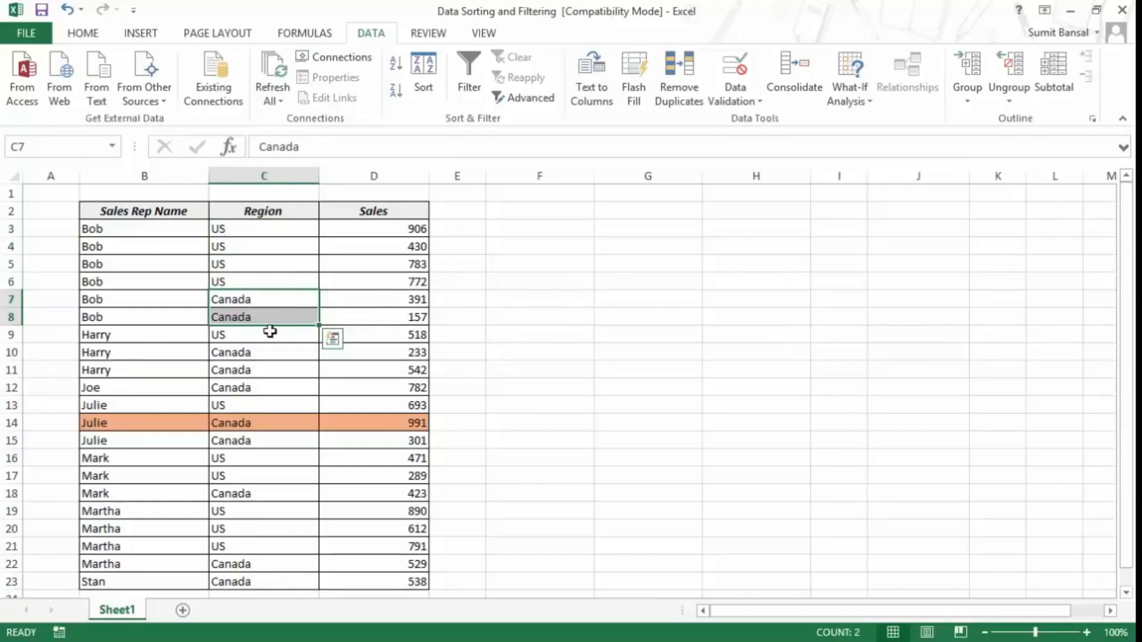
pyautogui.hotkey('ctrl', 'z')
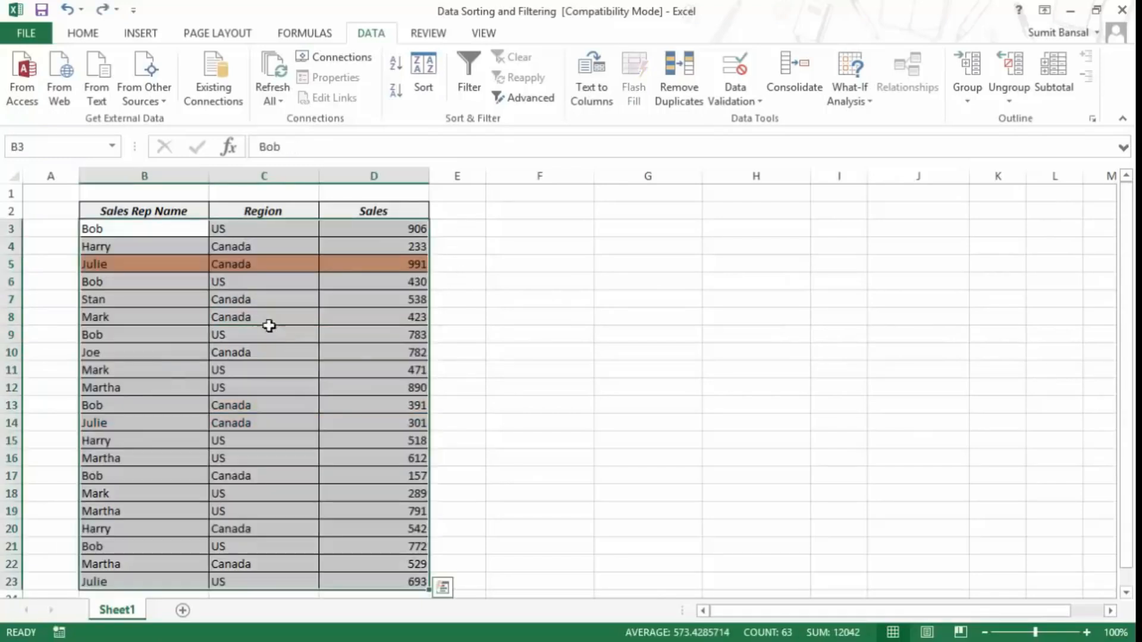
# Review the Sort On choices available for a custom sort of the table, and cancel the sort
pyautogui.click(422, 77)
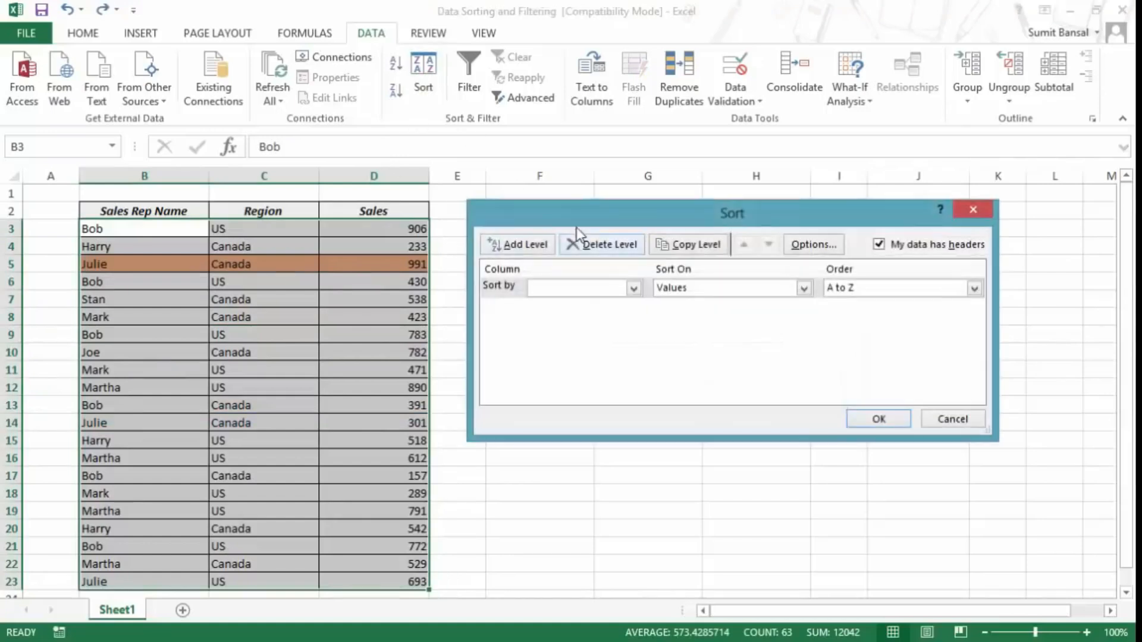
pyautogui.moveTo(574, 209); pyautogui.dragTo(541, 204)
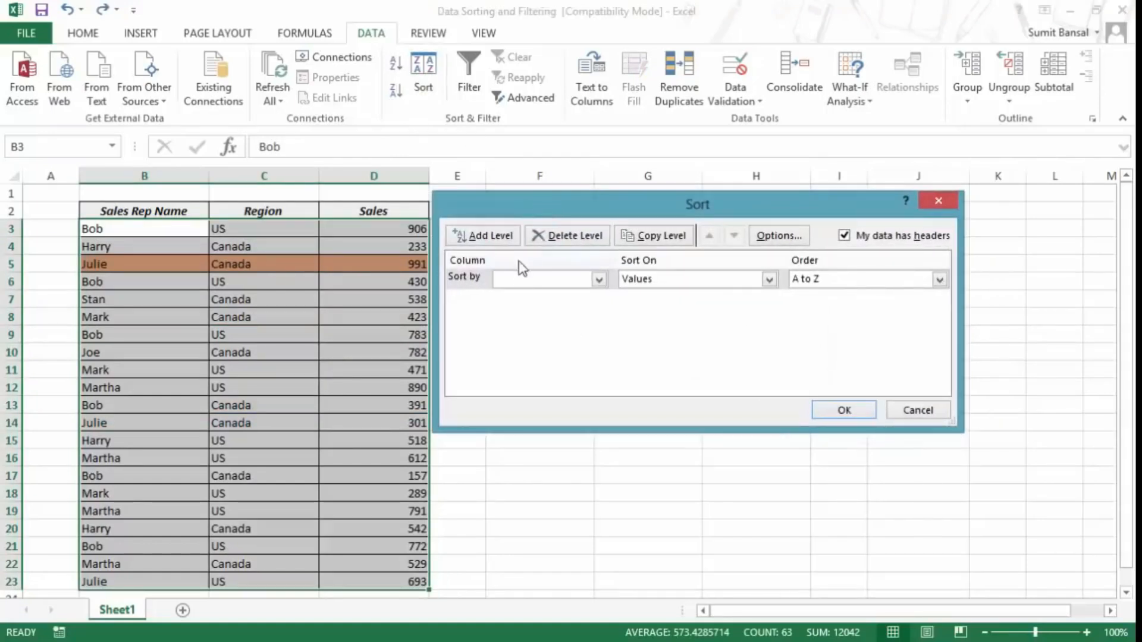
pyautogui.click(660, 290)
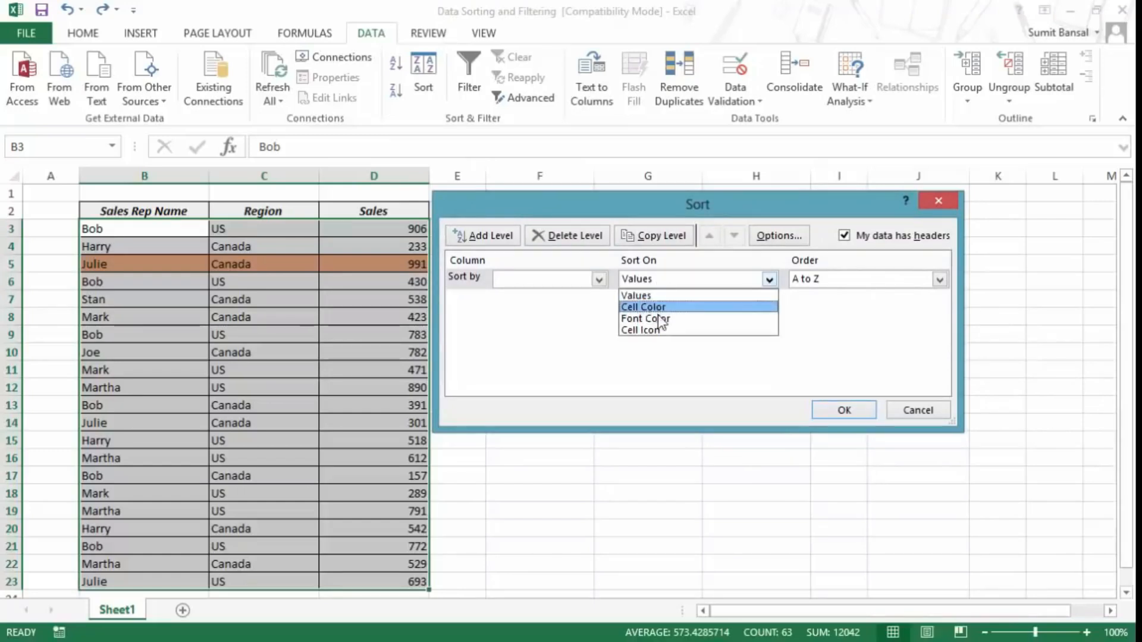
pyautogui.click(858, 410)
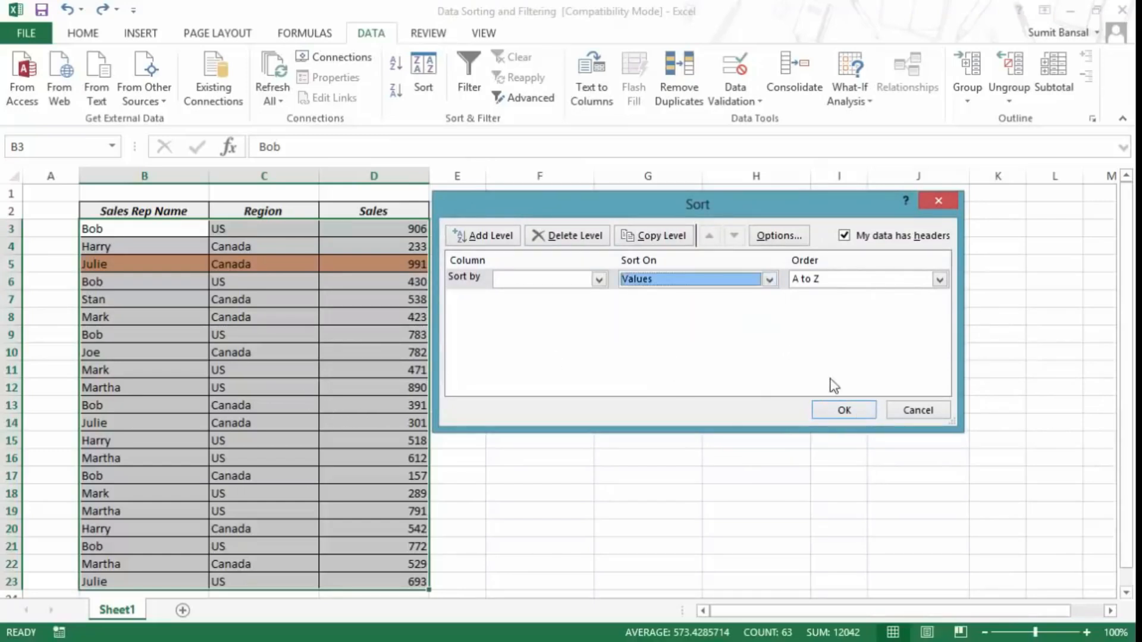
pyautogui.click(910, 415)
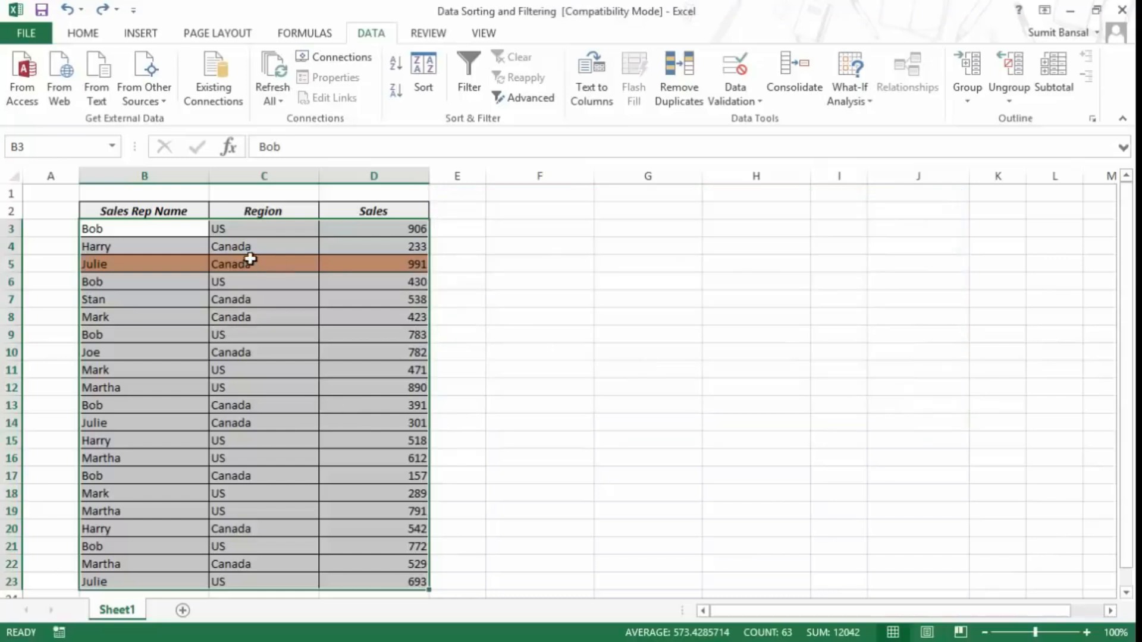
# Fill the table cells B6:D10 with red
pyautogui.moveTo(137, 280); pyautogui.dragTo(345, 333)
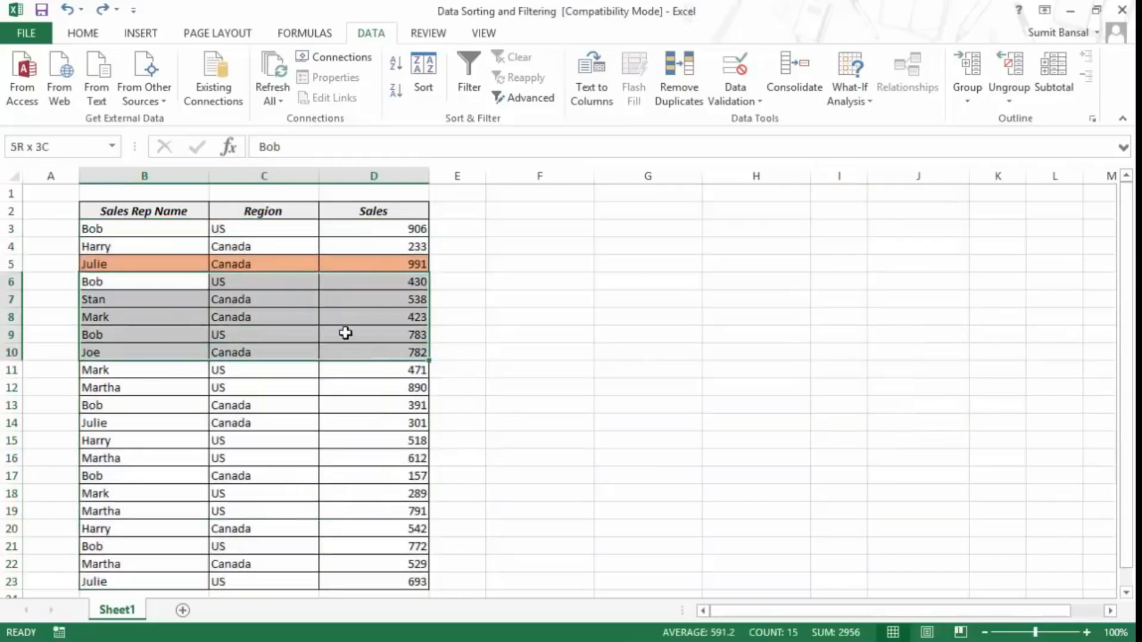
pyautogui.click(86, 35)
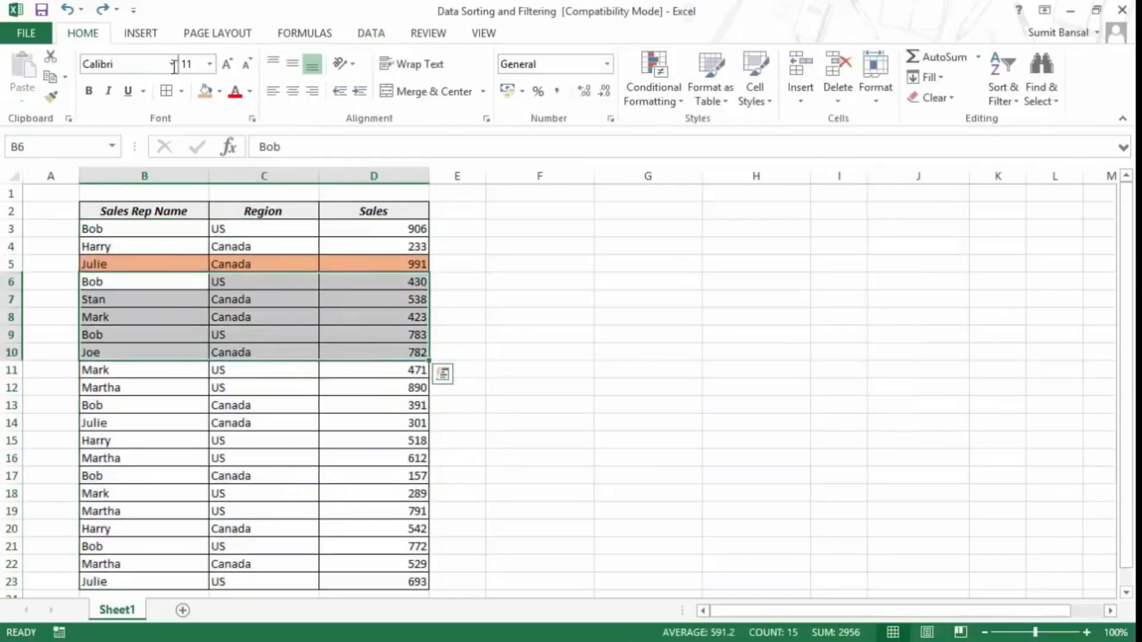
pyautogui.click(219, 94)
pyautogui.click(220, 227)
# Fill the table cells B14:D19 with light green and clear the selection
pyautogui.moveTo(134, 415); pyautogui.dragTo(357, 513)
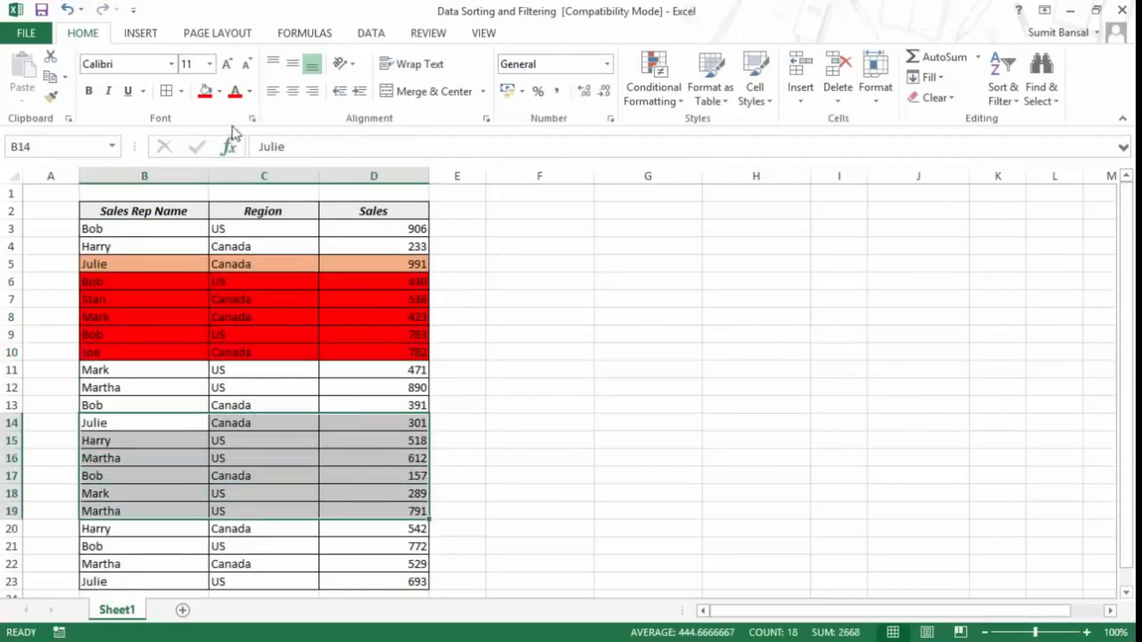
pyautogui.click(220, 92)
pyautogui.click(265, 228)
pyautogui.click(607, 410)
# Start a custom sort of the table from cell C12, using the Sales Rep Name column sorted on Cell Color
pyautogui.moveTo(152, 229); pyautogui.dragTo(369, 502)
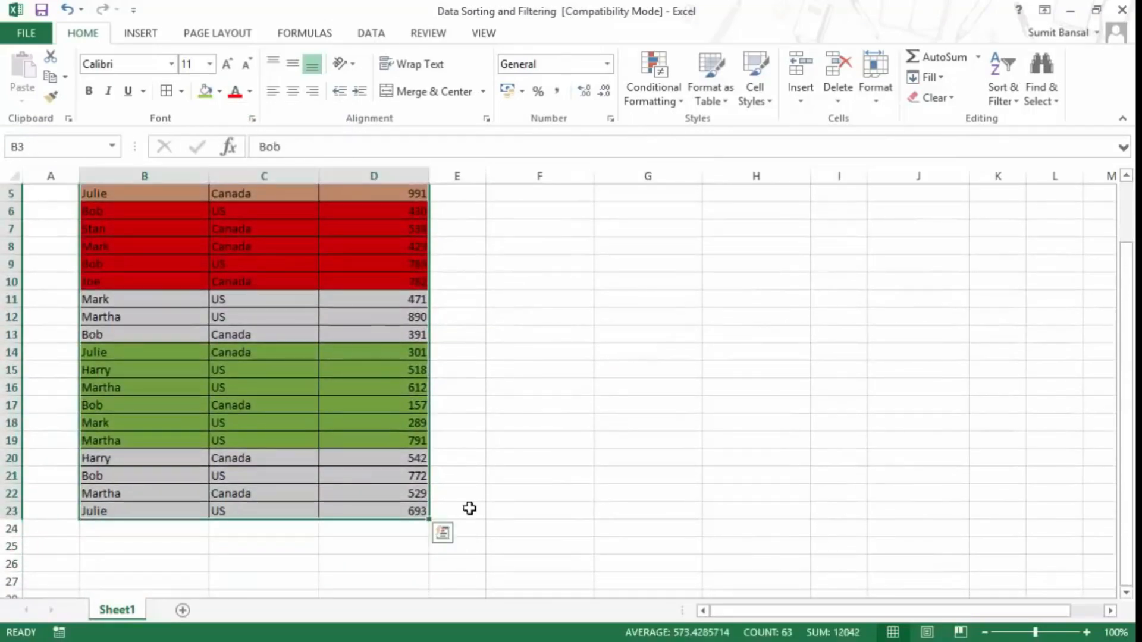
pyautogui.scroll(2, 400, 357)
pyautogui.click(272, 387)
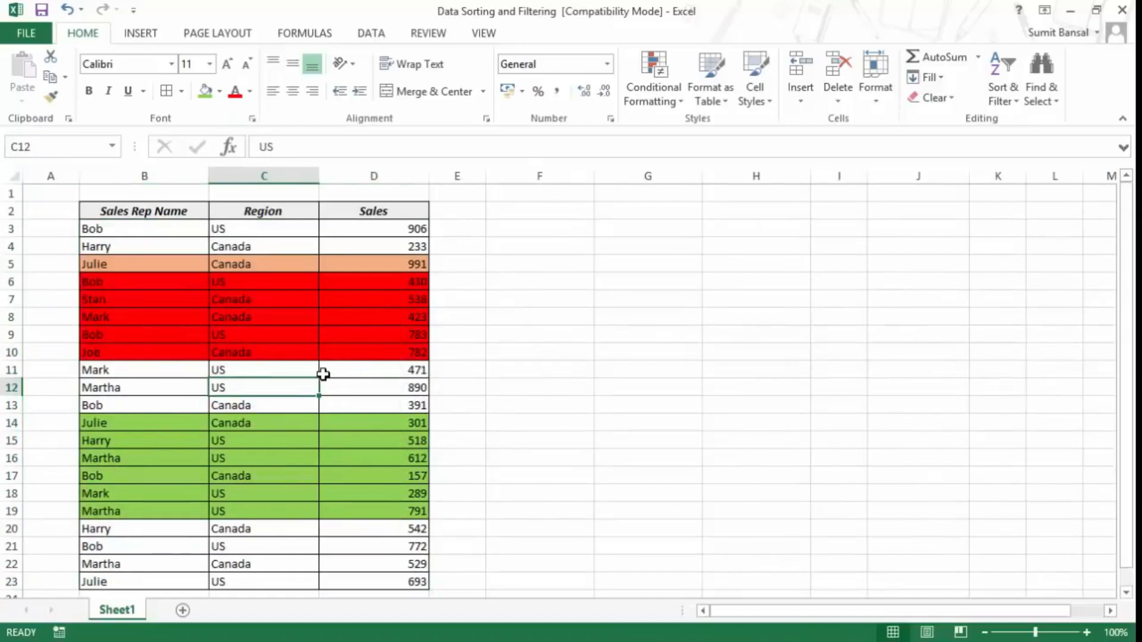
pyautogui.click(364, 36)
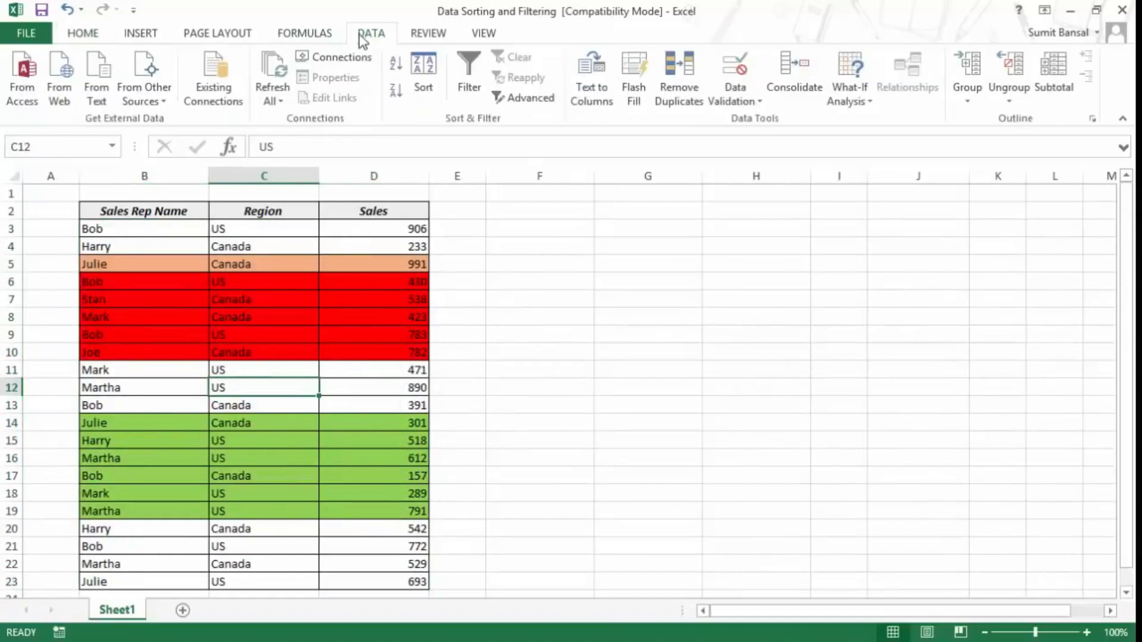
pyautogui.click(423, 74)
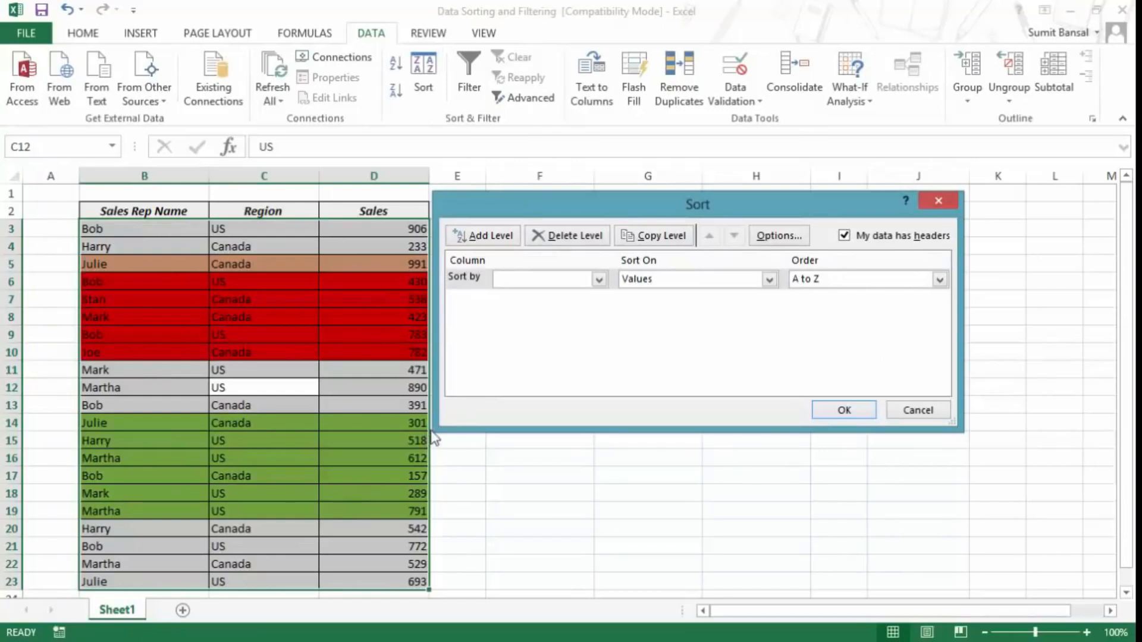
pyautogui.click(544, 279)
pyautogui.click(540, 296)
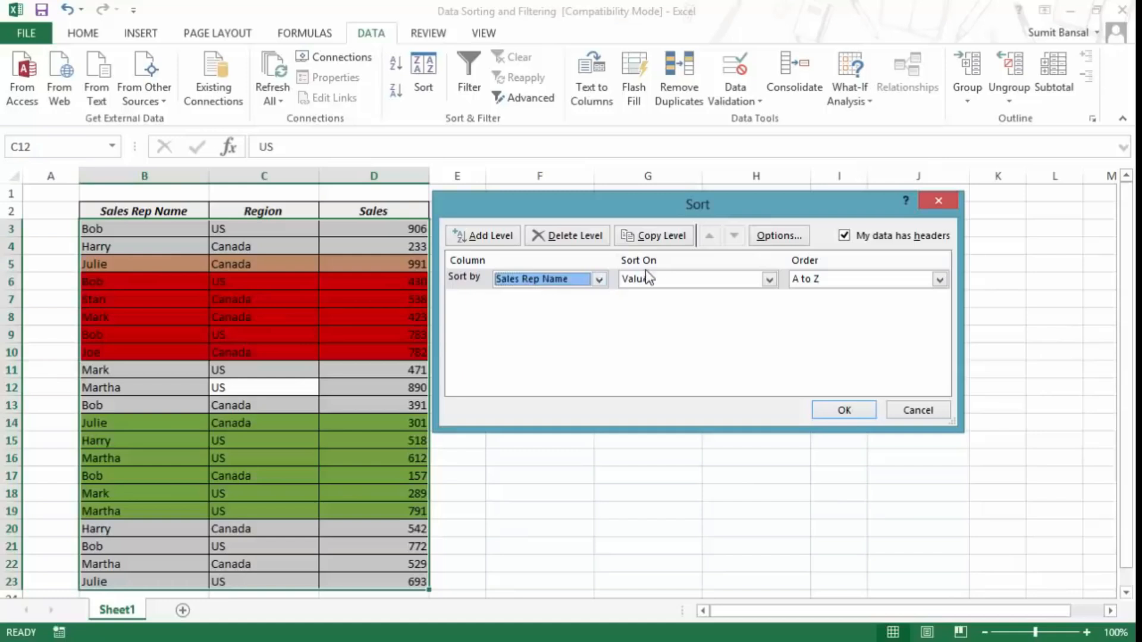
pyautogui.click(659, 280)
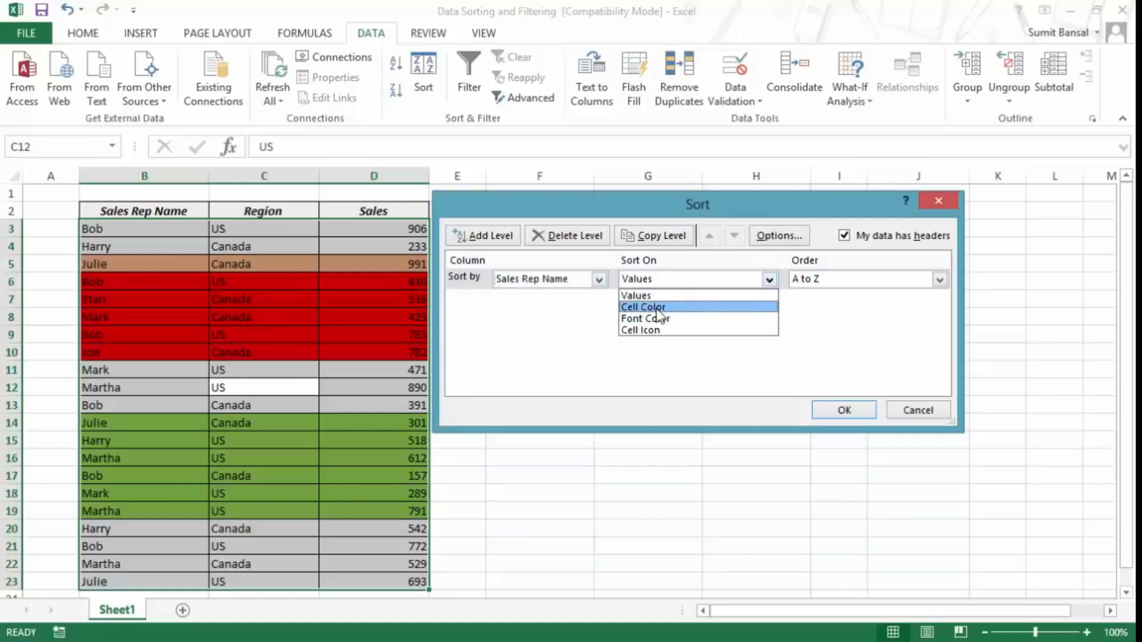
pyautogui.click(660, 306)
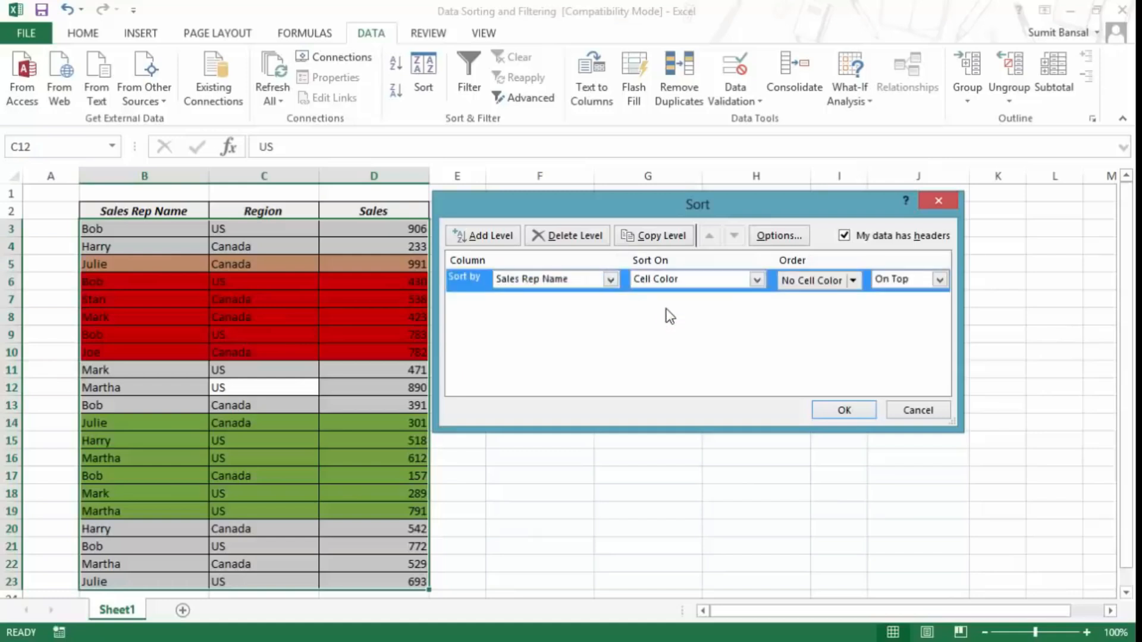
# Keep the color order at No Cell Color, On Top, and apply the sort
pyautogui.click(854, 280)
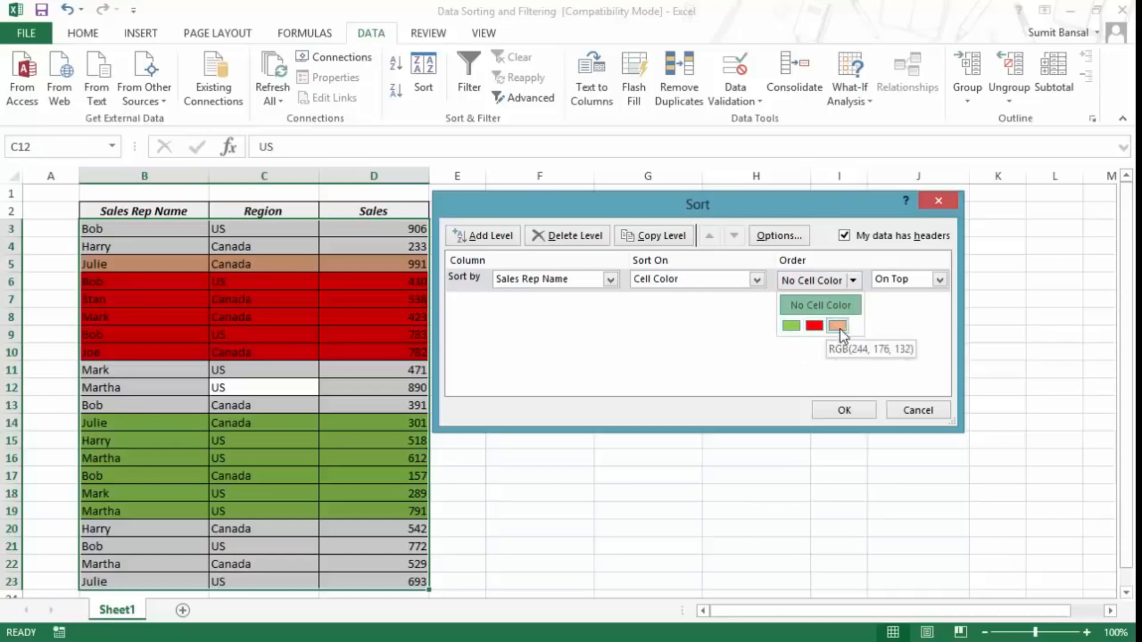
pyautogui.click(940, 280)
pyautogui.click(940, 279)
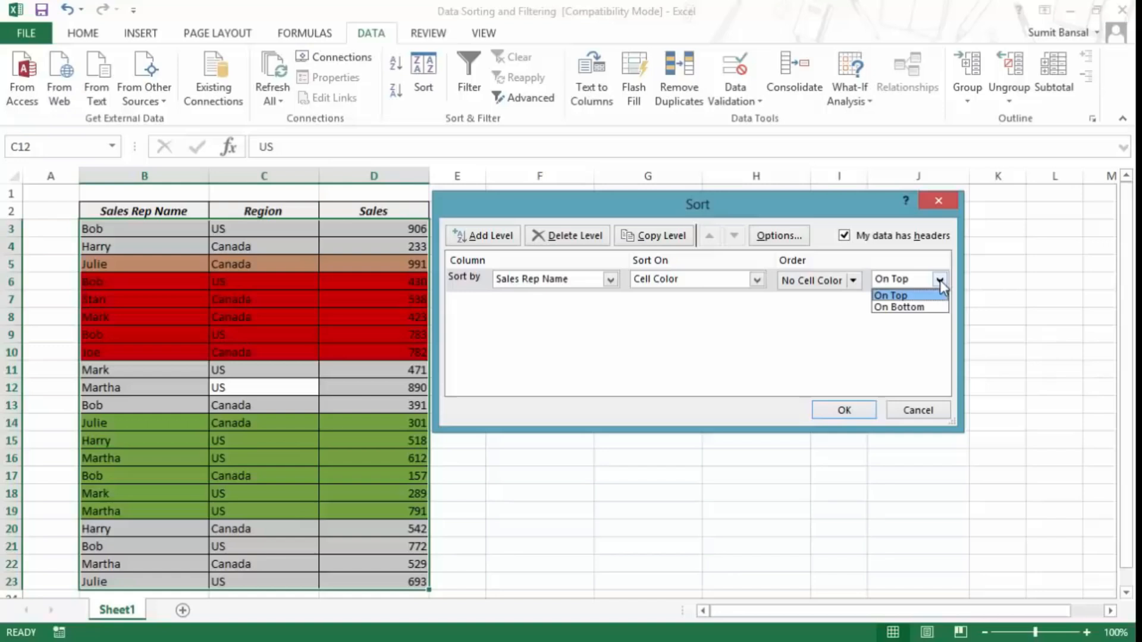
pyautogui.click(892, 296)
pyautogui.click(832, 286)
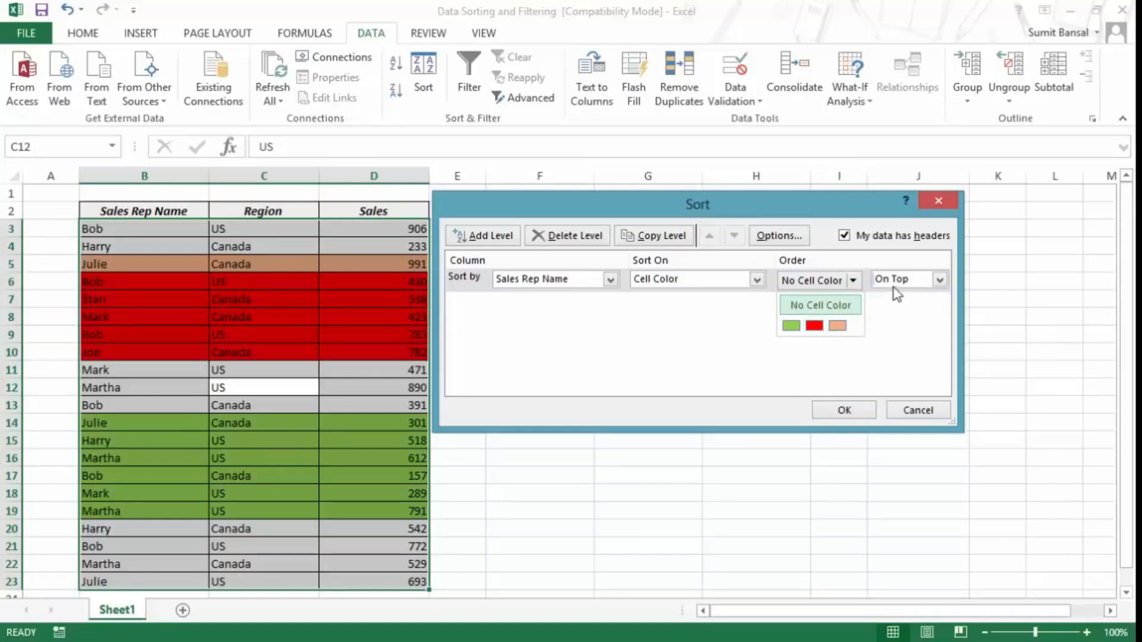
pyautogui.click(864, 283)
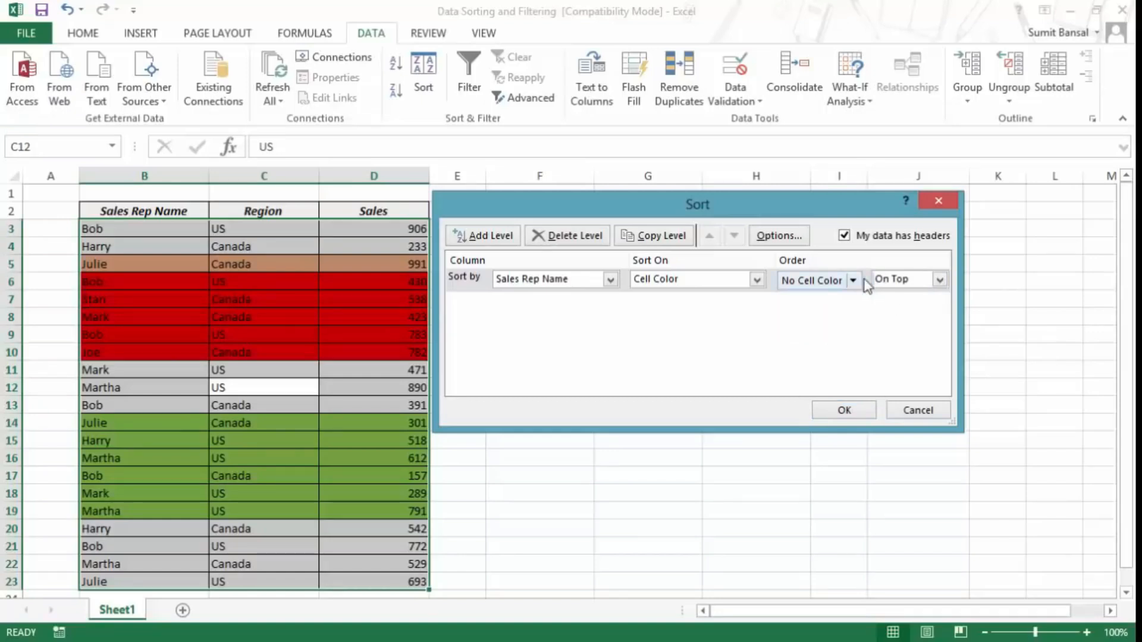
pyautogui.click(844, 409)
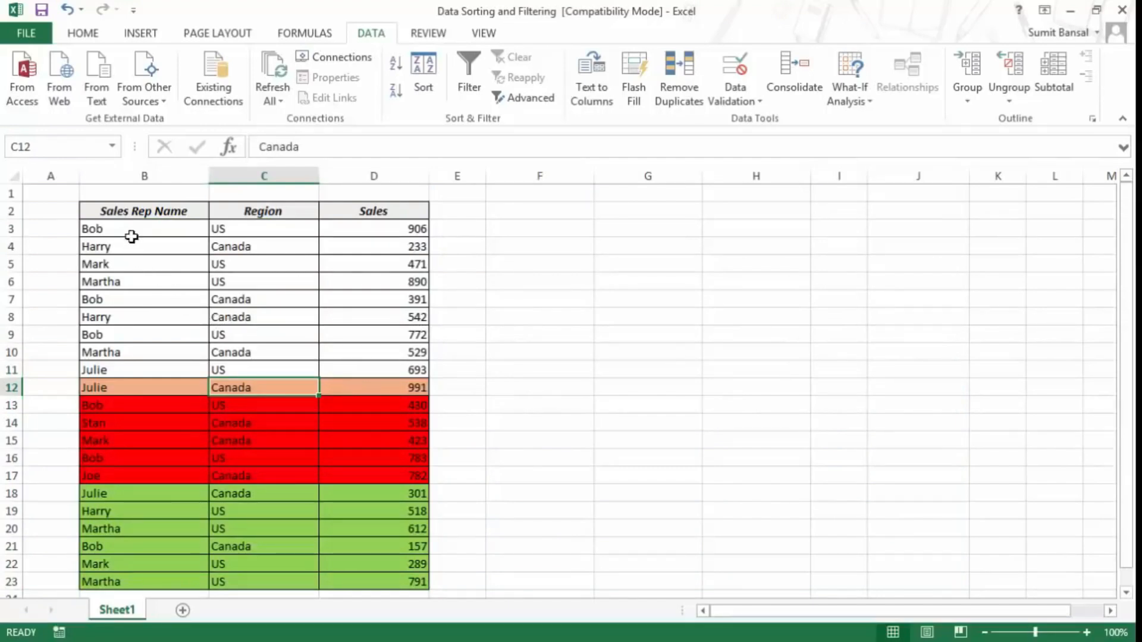
# Sort the table rows B3:D23 by the Sales Rep Name column's cell color, with light green On Top
pyautogui.moveTo(138, 227); pyautogui.dragTo(339, 583)
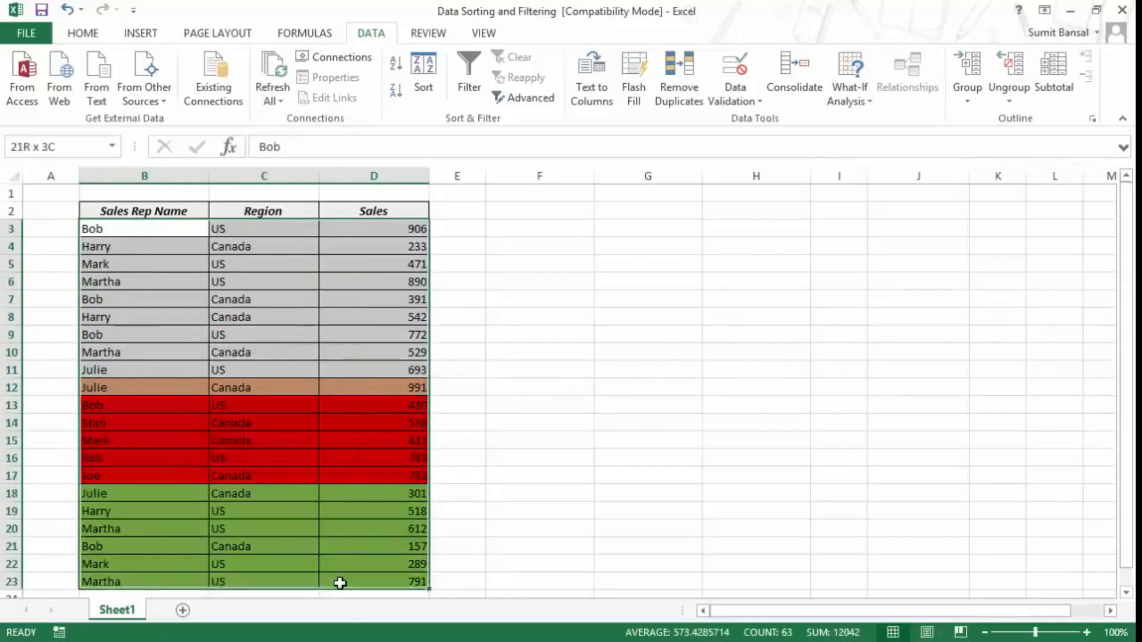
pyautogui.click(420, 76)
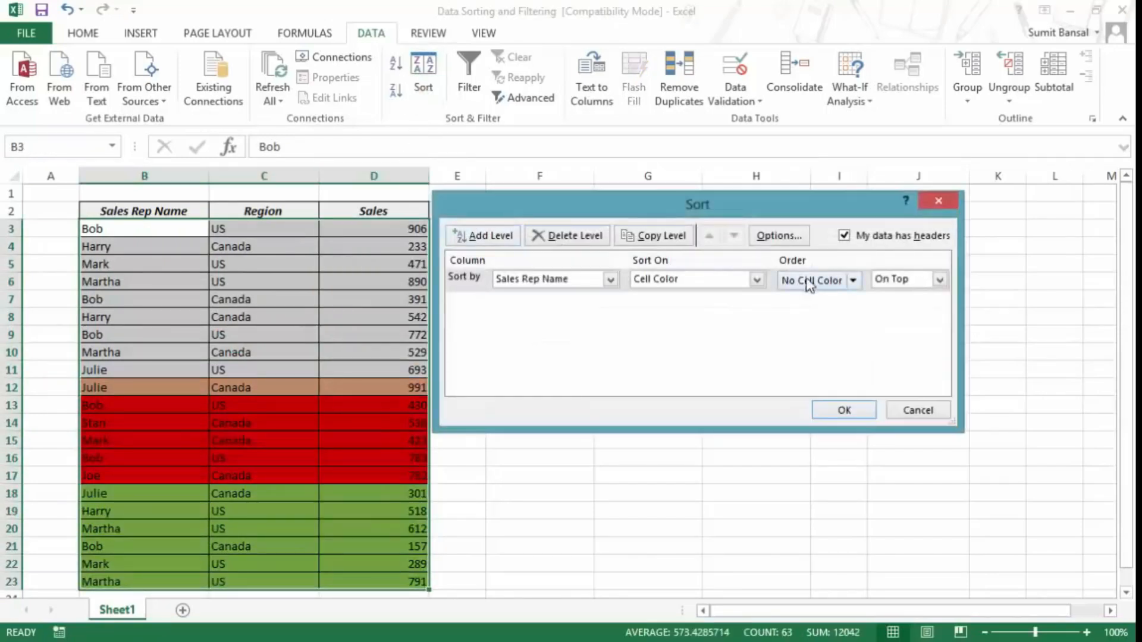
pyautogui.click(853, 281)
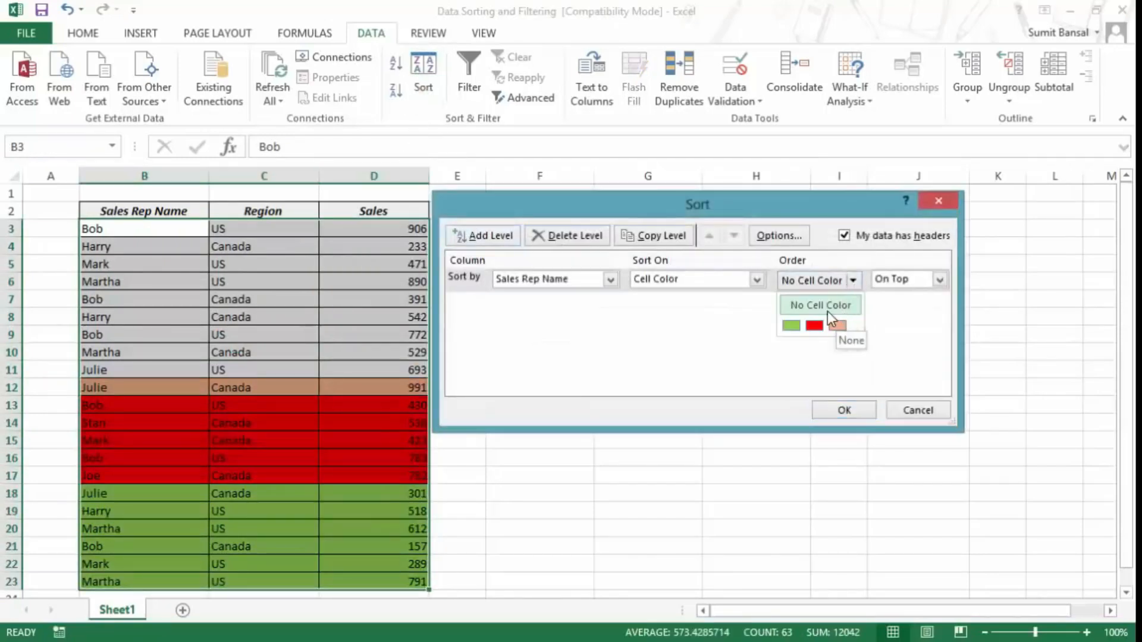
pyautogui.click(791, 324)
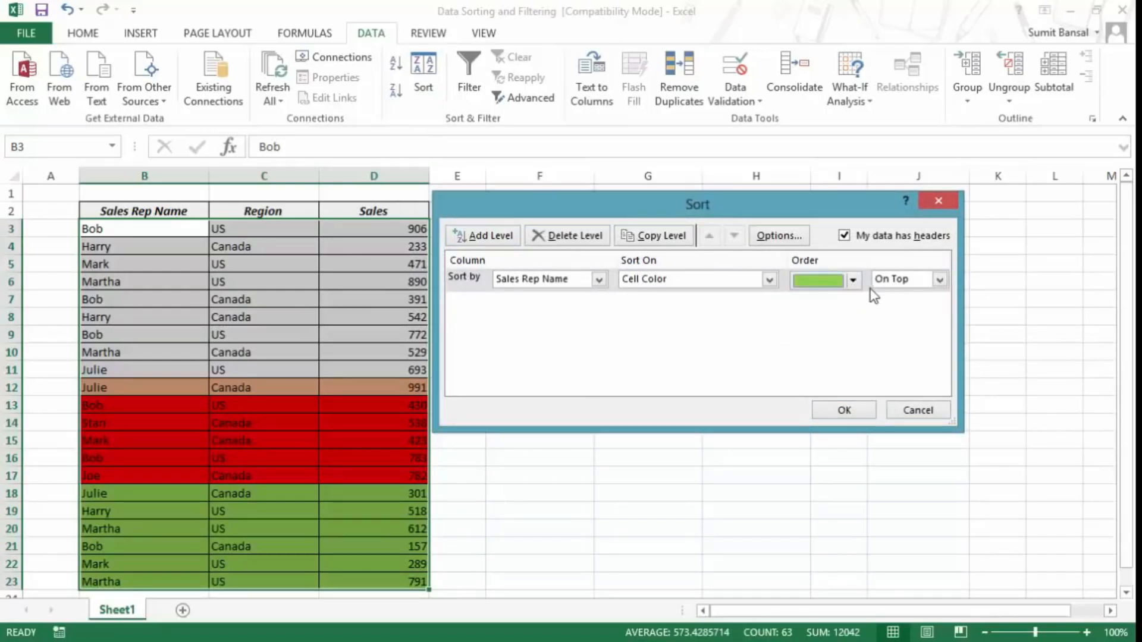
pyautogui.click(854, 281)
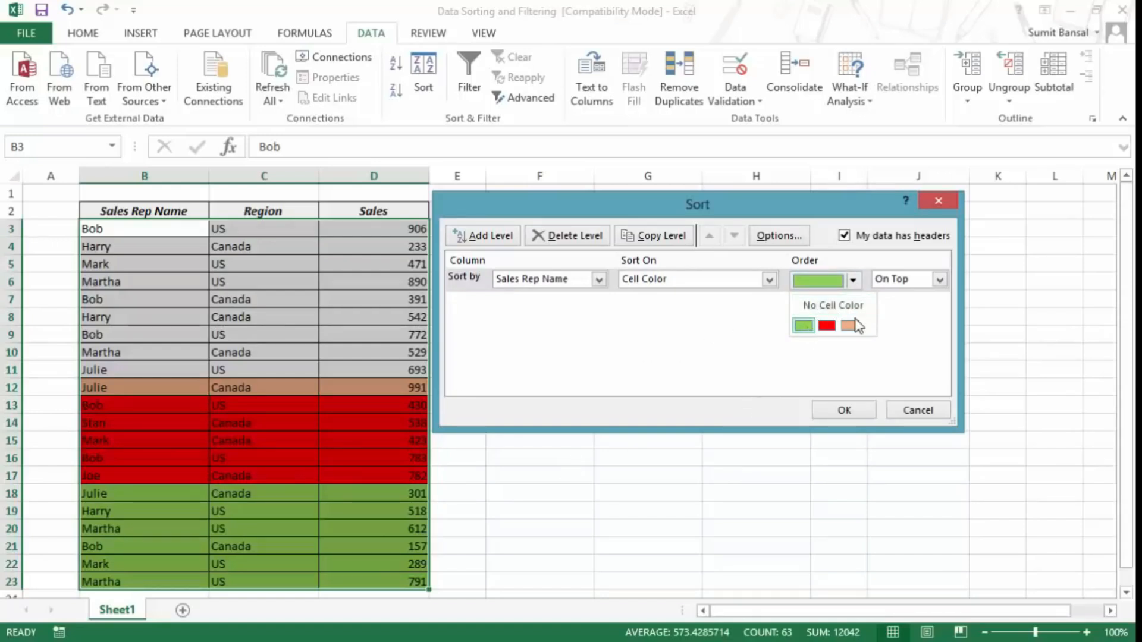
pyautogui.click(804, 324)
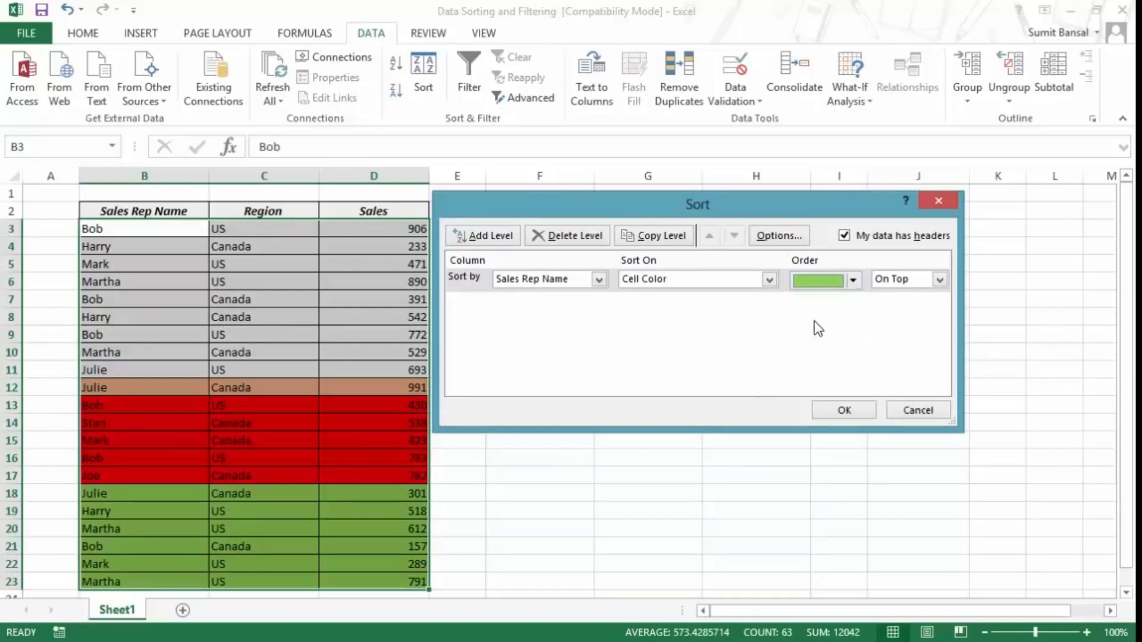
pyautogui.click(838, 412)
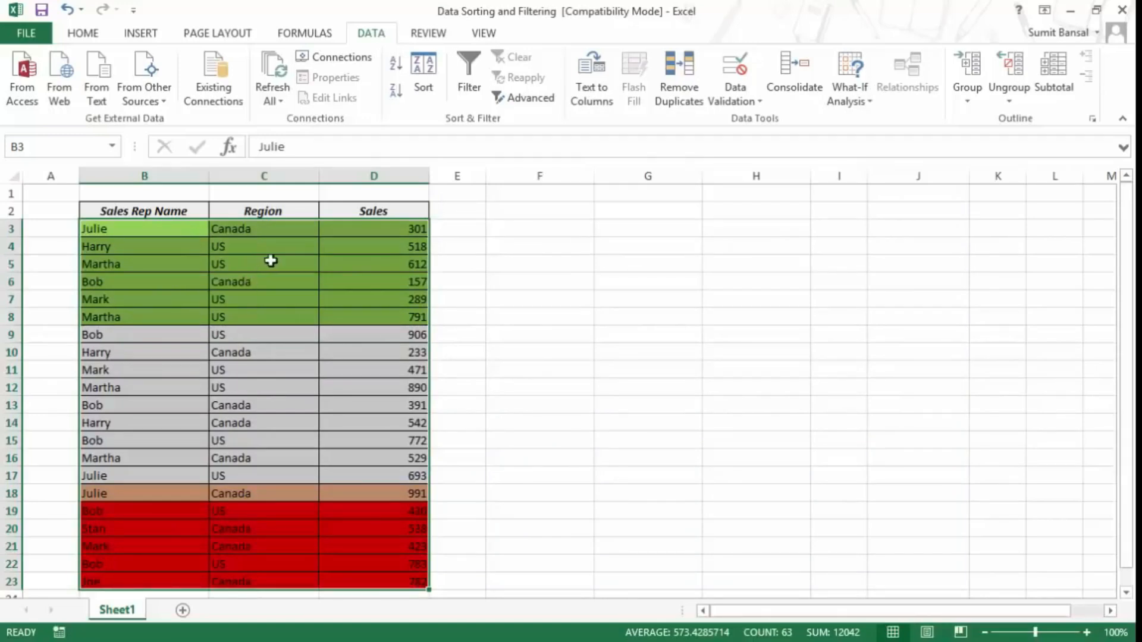
# Add a second sort level on Sales Rep Name by Cell Color with red On Top, and apply the sort
pyautogui.click(423, 77)
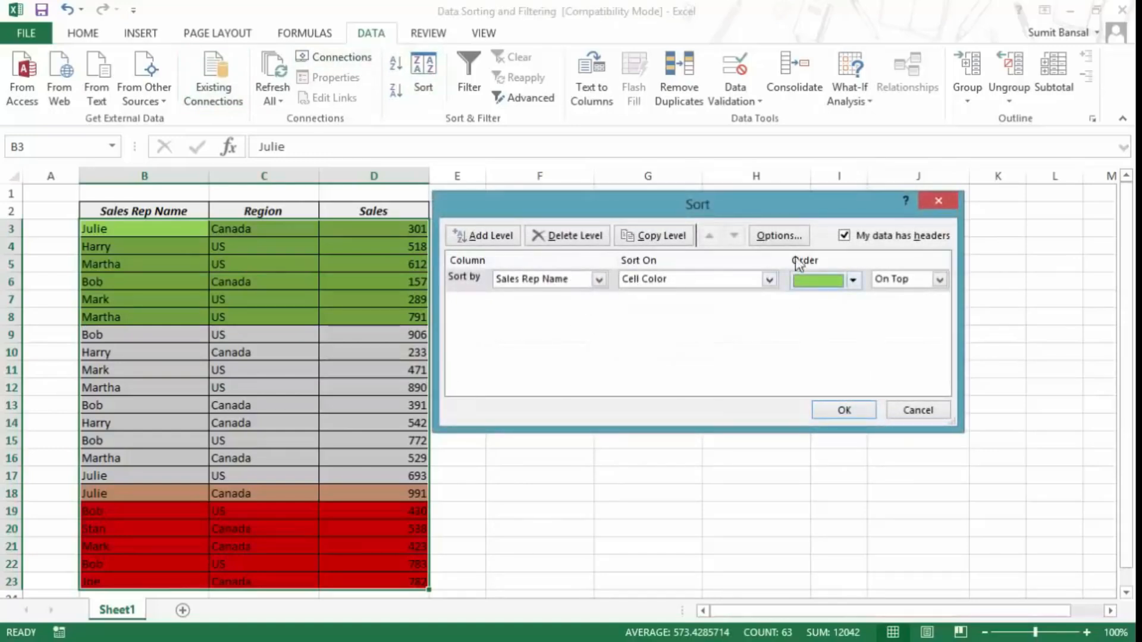
pyautogui.click(484, 236)
pyautogui.click(570, 303)
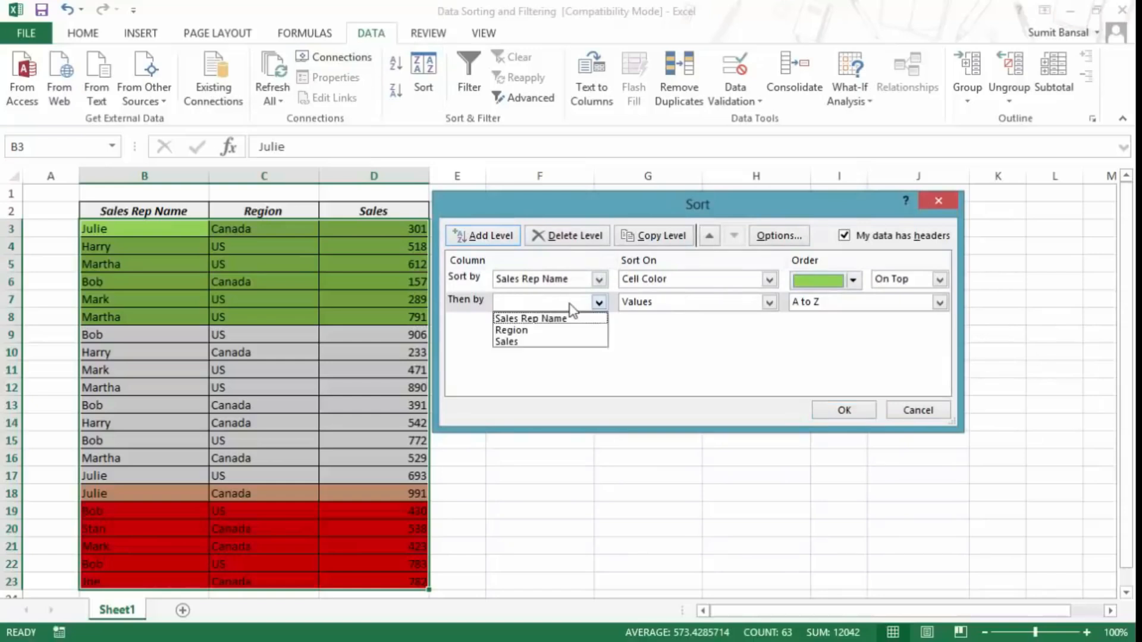
pyautogui.click(570, 319)
pyautogui.click(651, 302)
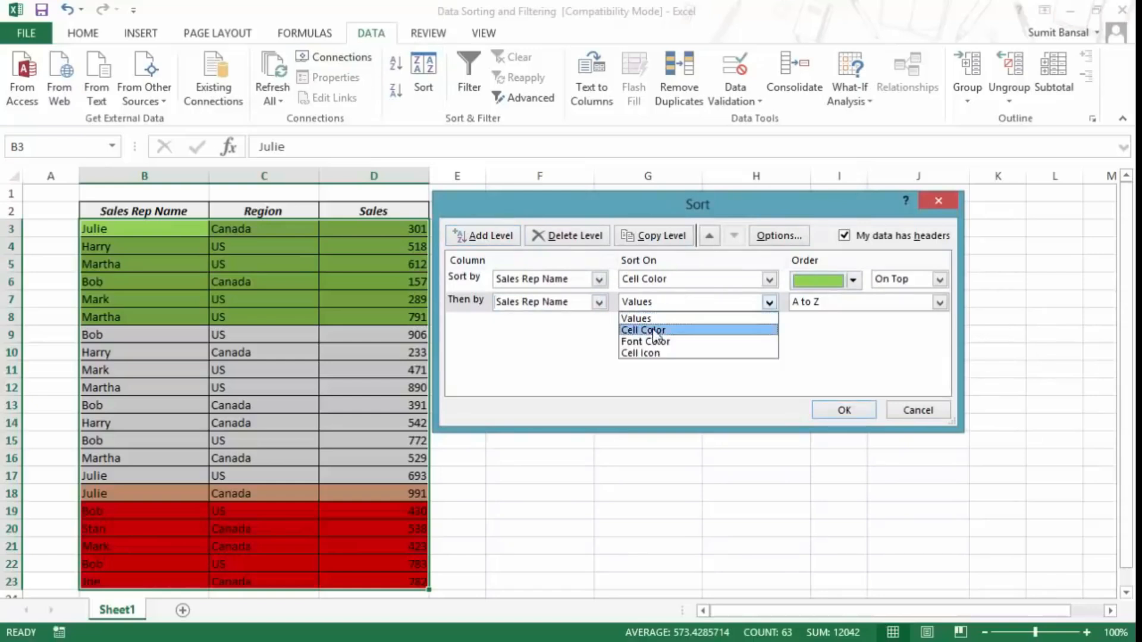
pyautogui.click(660, 328)
pyautogui.click(853, 303)
pyautogui.click(790, 349)
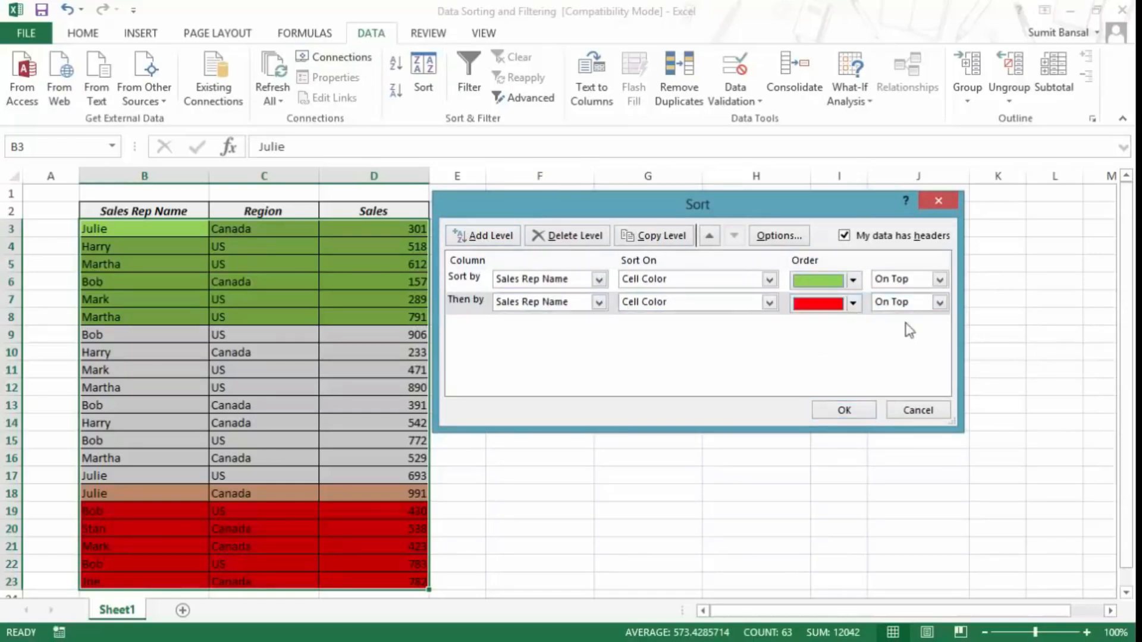
pyautogui.click(863, 408)
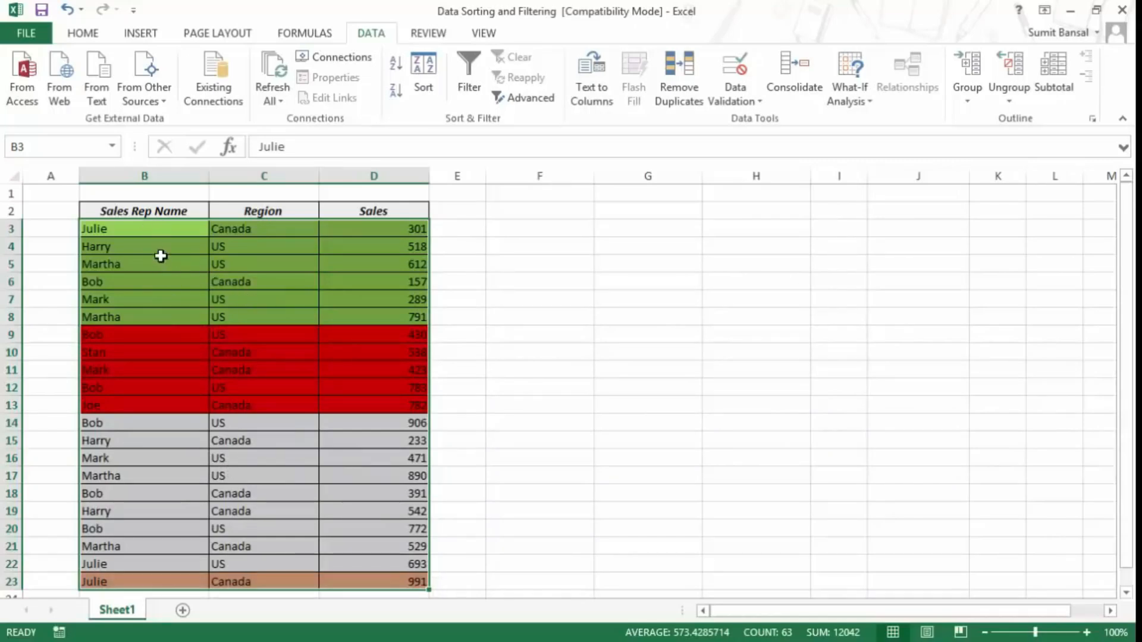
# Remove the fill color from the table cells B3:D23 and select cell B3
pyautogui.hotkey('alt', 'h')
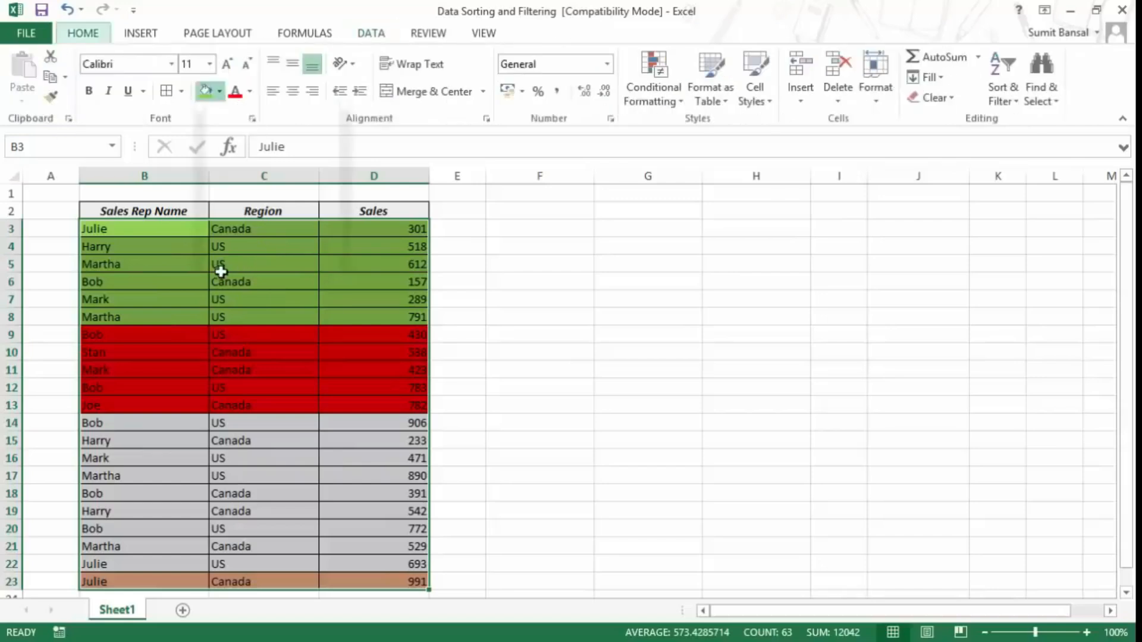
pyautogui.press('h')
pyautogui.press('n')
pyautogui.click(176, 229)
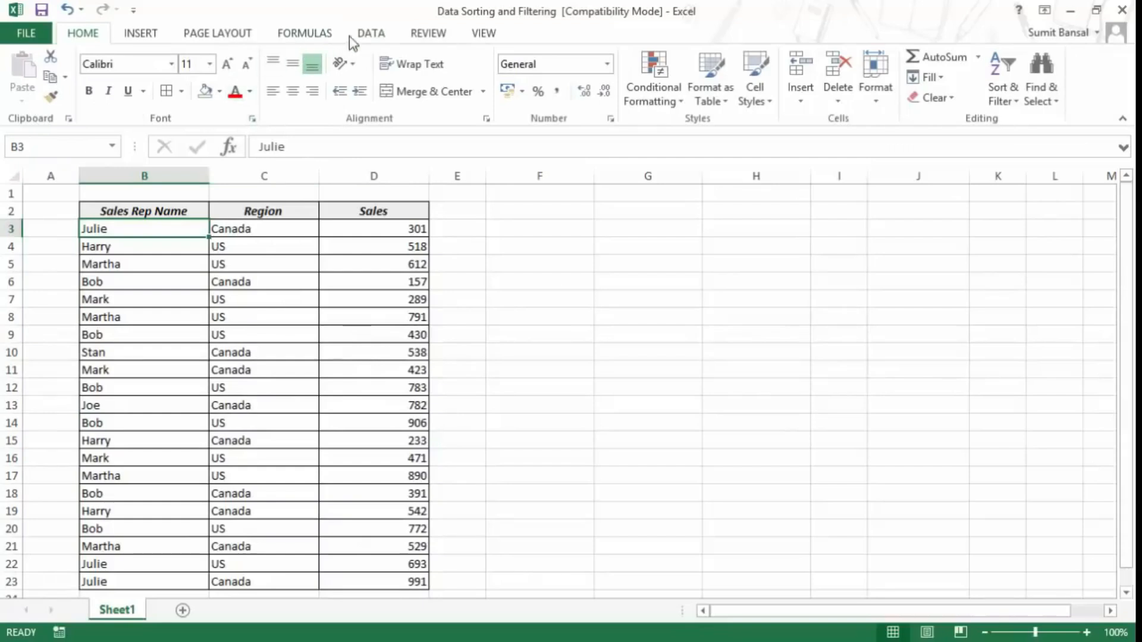
# Quick-sort the table by Region from Z to A, followed by Sales Rep Name from A to Z
pyautogui.click(370, 34)
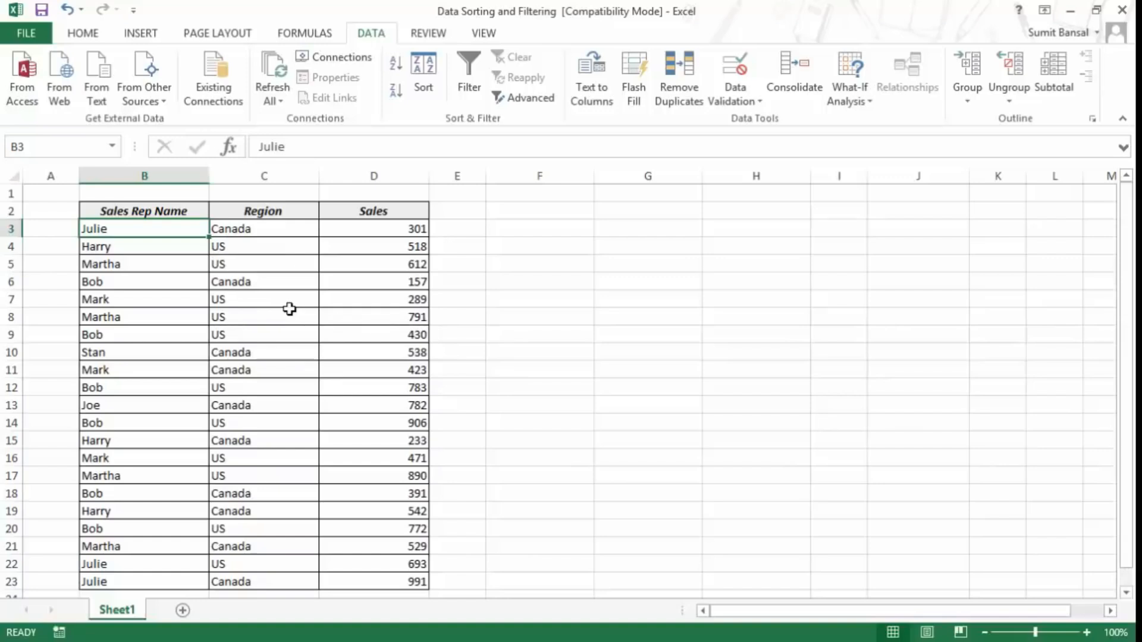
pyautogui.click(238, 229)
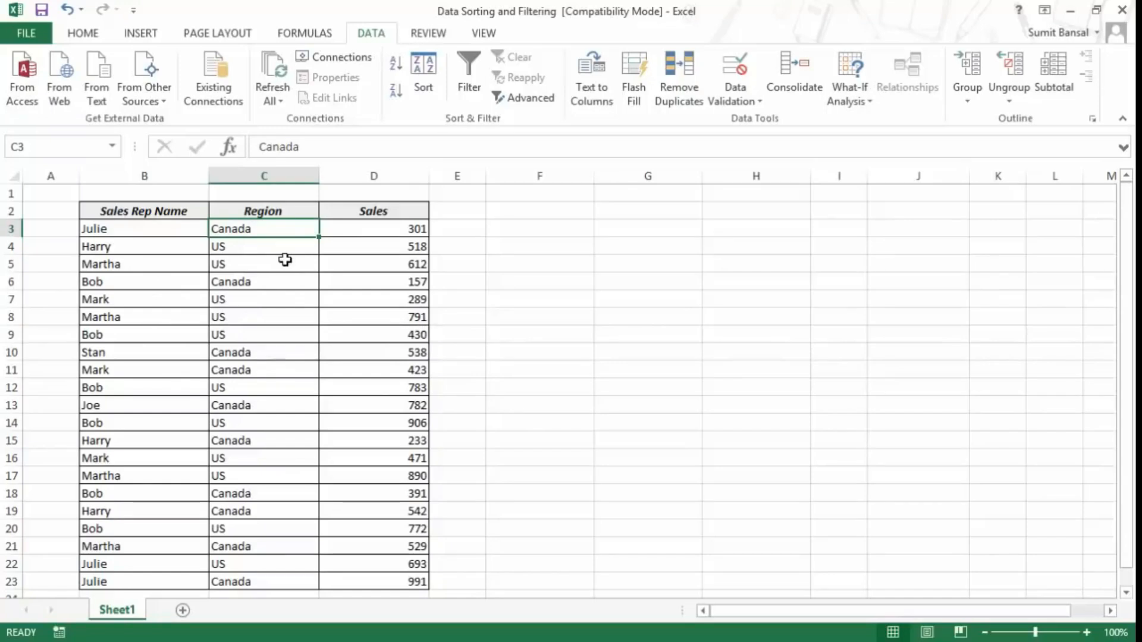
pyautogui.click(396, 94)
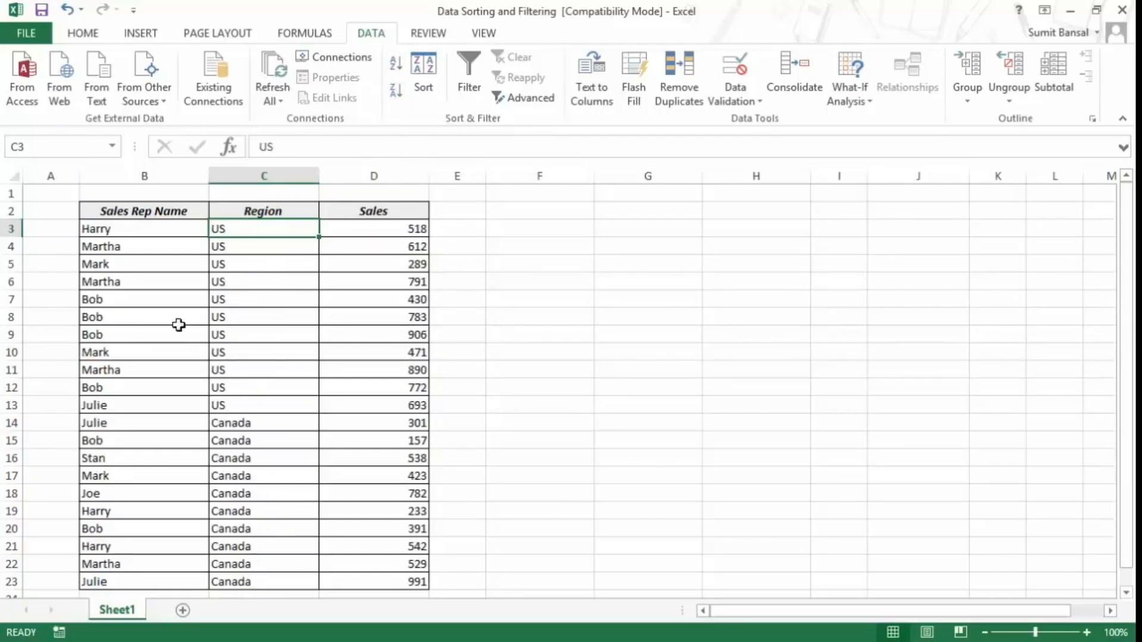
pyautogui.click(161, 233)
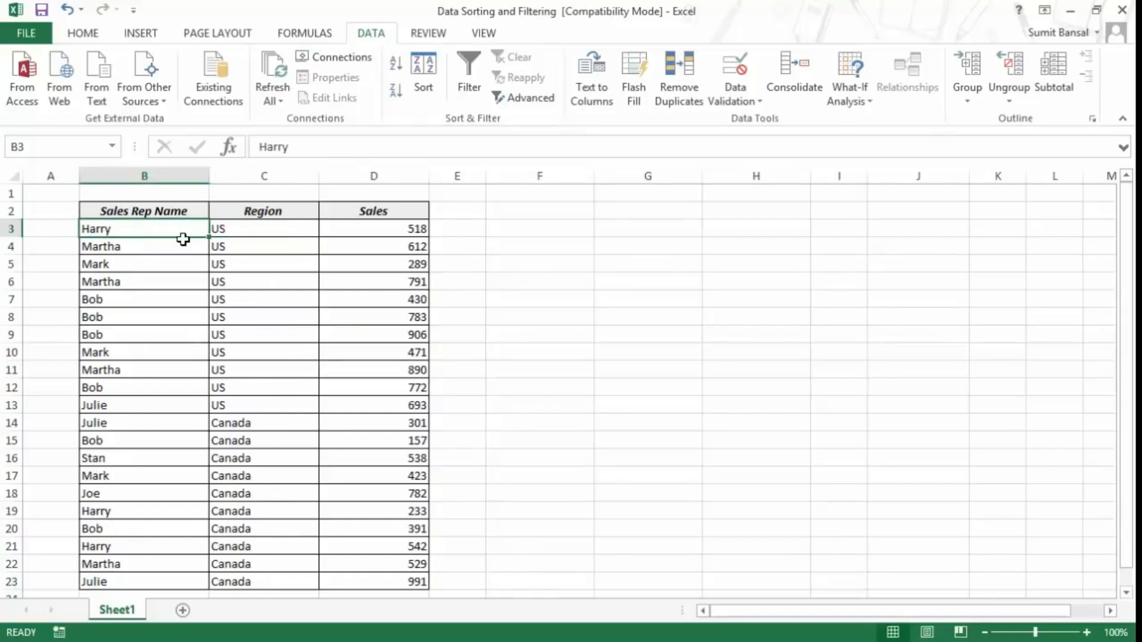
pyautogui.click(401, 72)
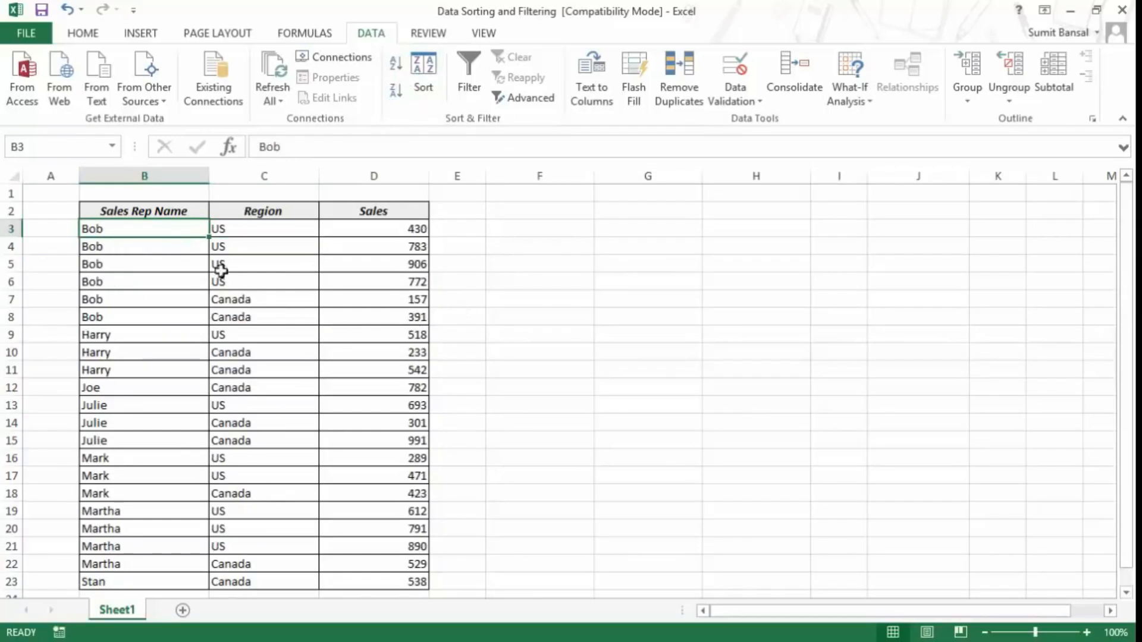
pyautogui.moveTo(115, 235); pyautogui.dragTo(410, 321)
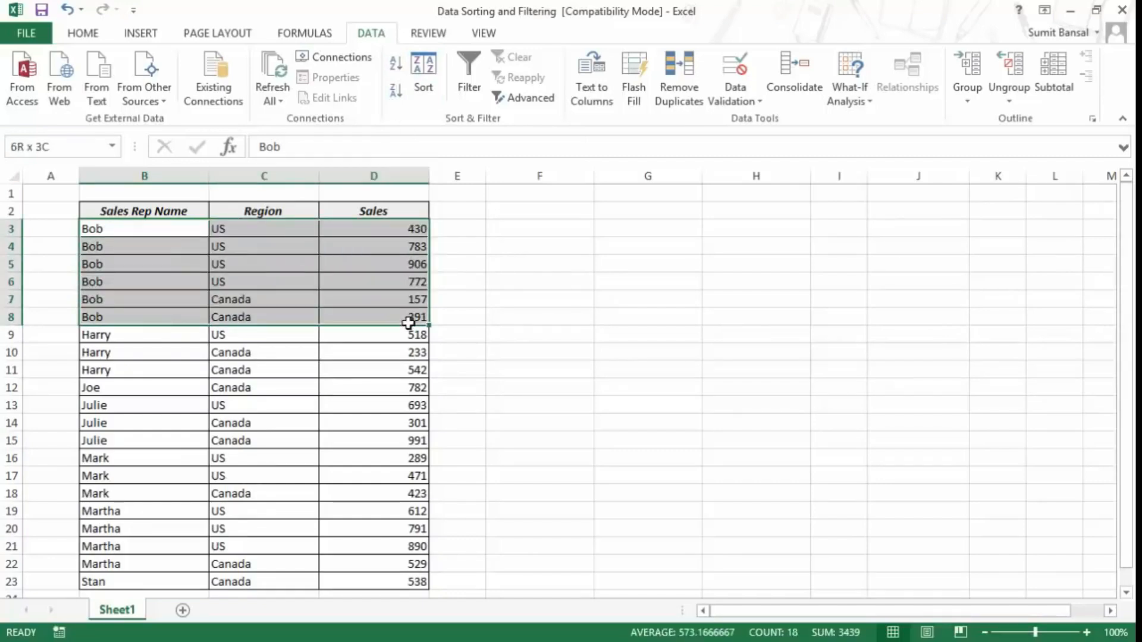
pyautogui.click(417, 105)
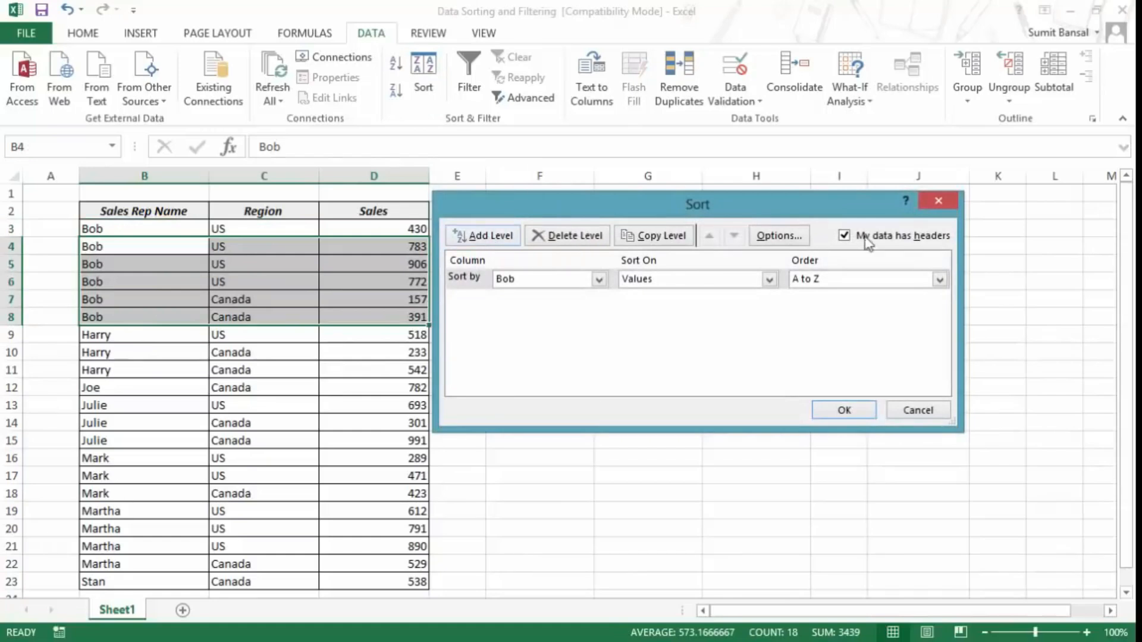
pyautogui.click(936, 201)
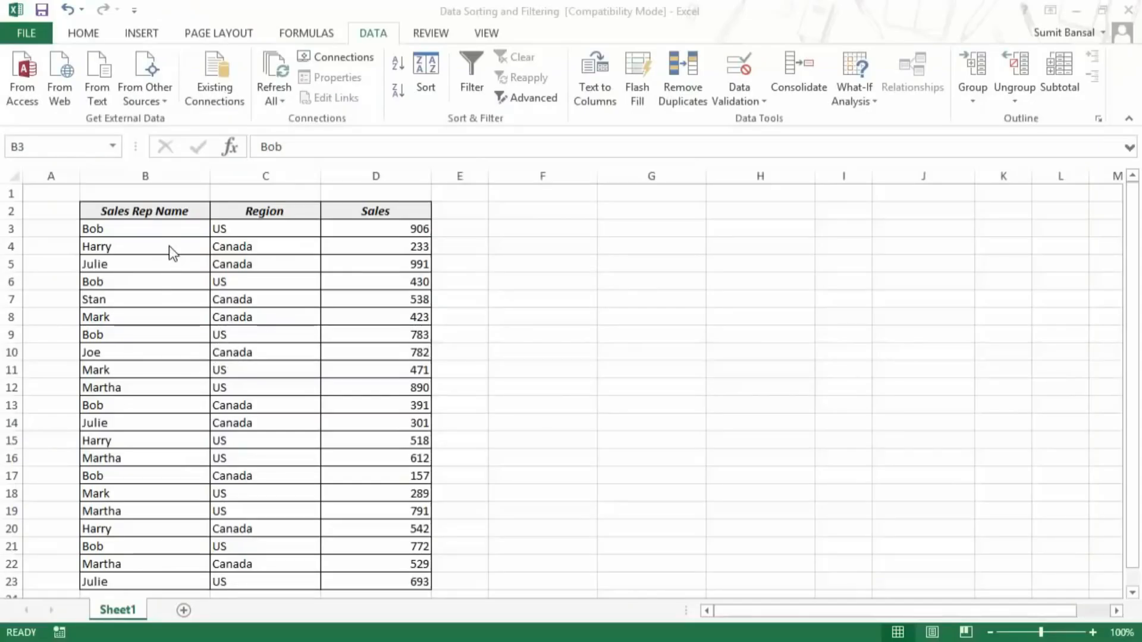
# Turn on filtering for the sales table from cell C5
pyautogui.click(257, 261)
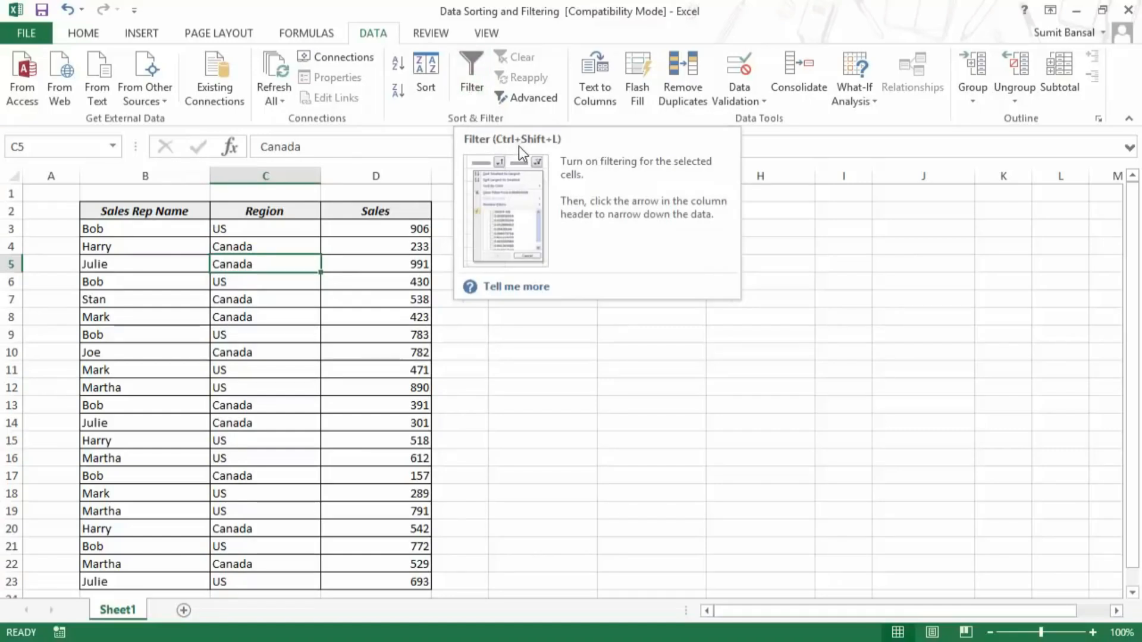
pyautogui.click(479, 93)
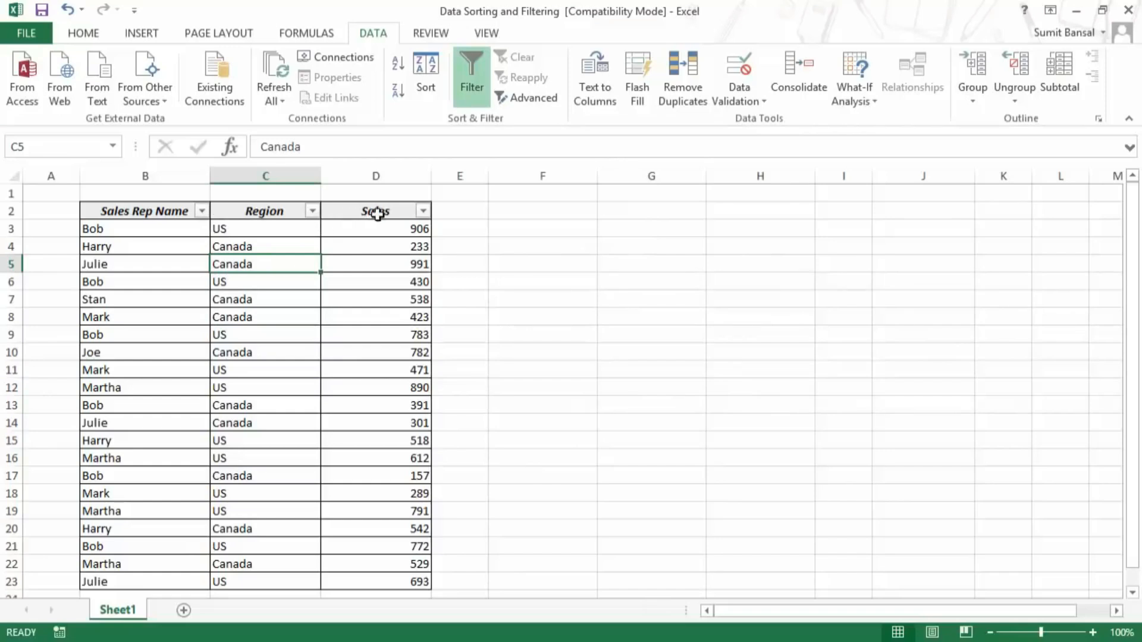
# Examine the text filter options of the Sales Rep Name column and the number filter options of the Sales column
pyautogui.click(202, 212)
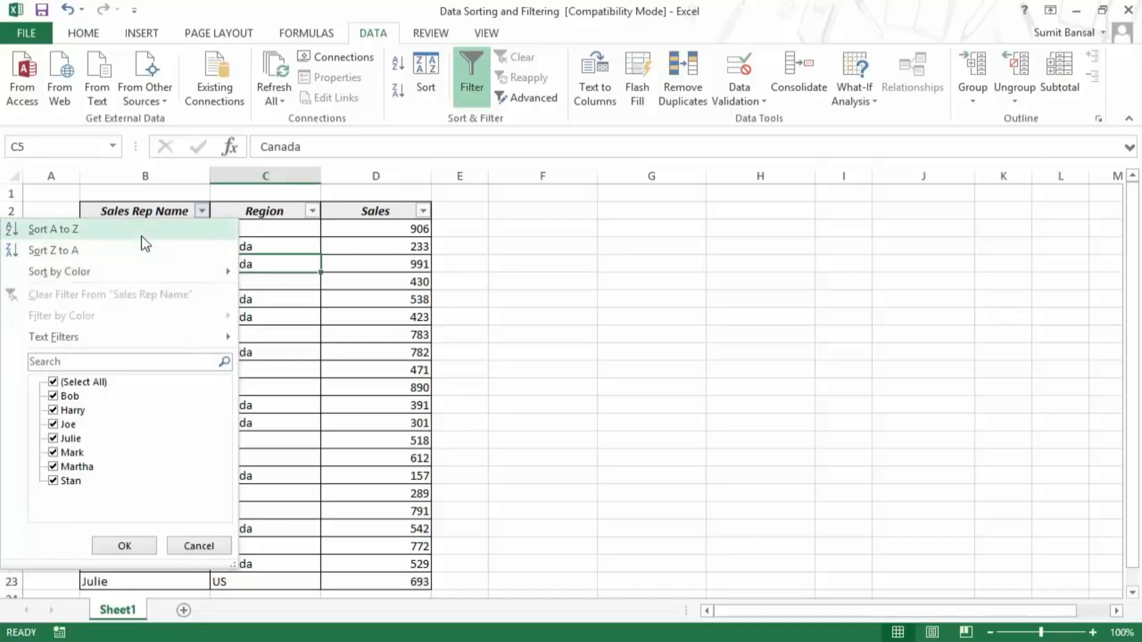
pyautogui.moveTo(145, 282)
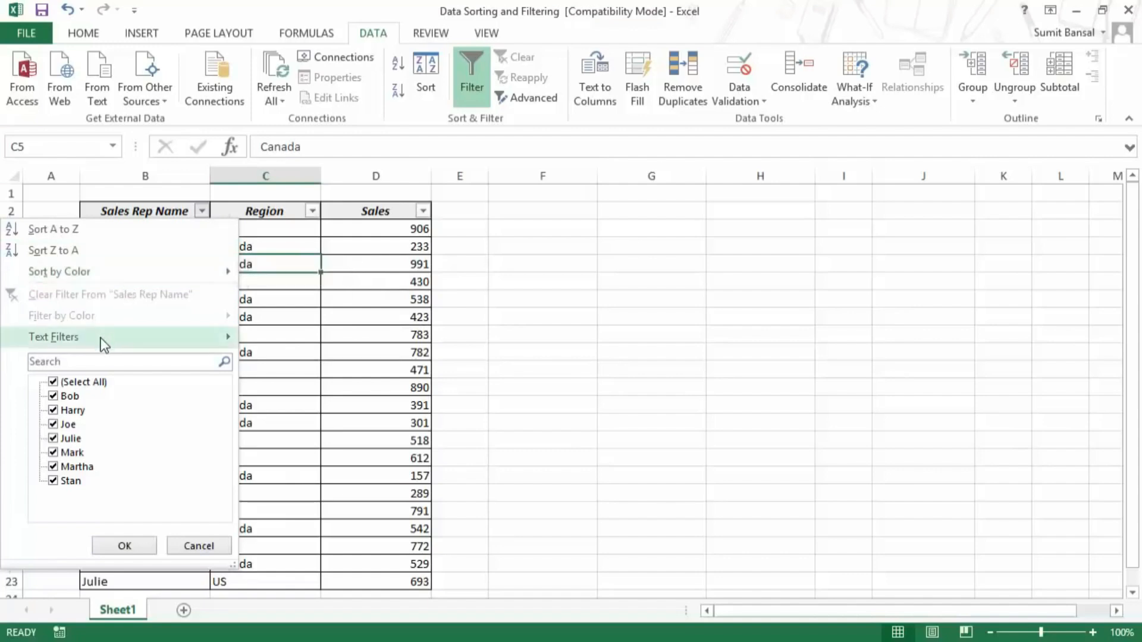
pyautogui.moveTo(72, 344)
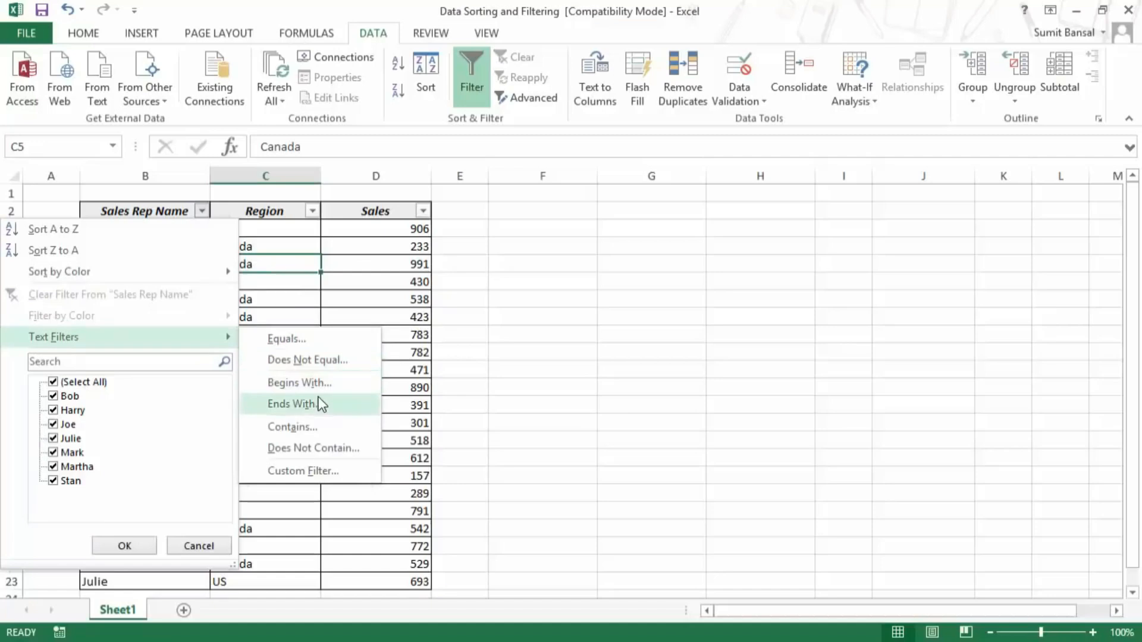
pyautogui.click(512, 330)
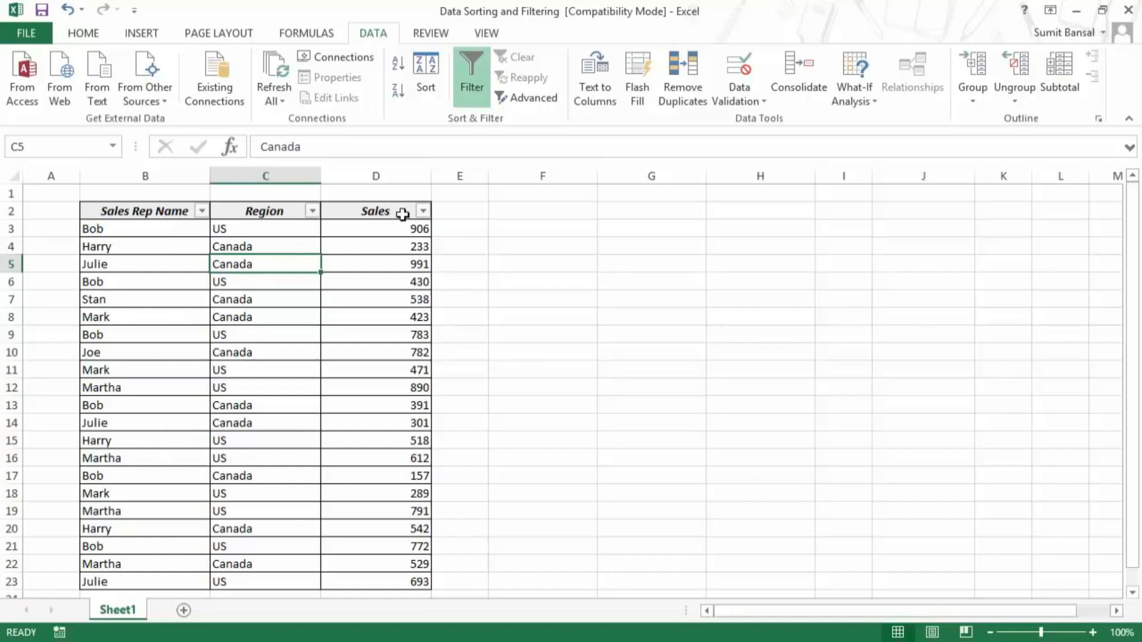
pyautogui.click(423, 212)
pyautogui.moveTo(241, 348)
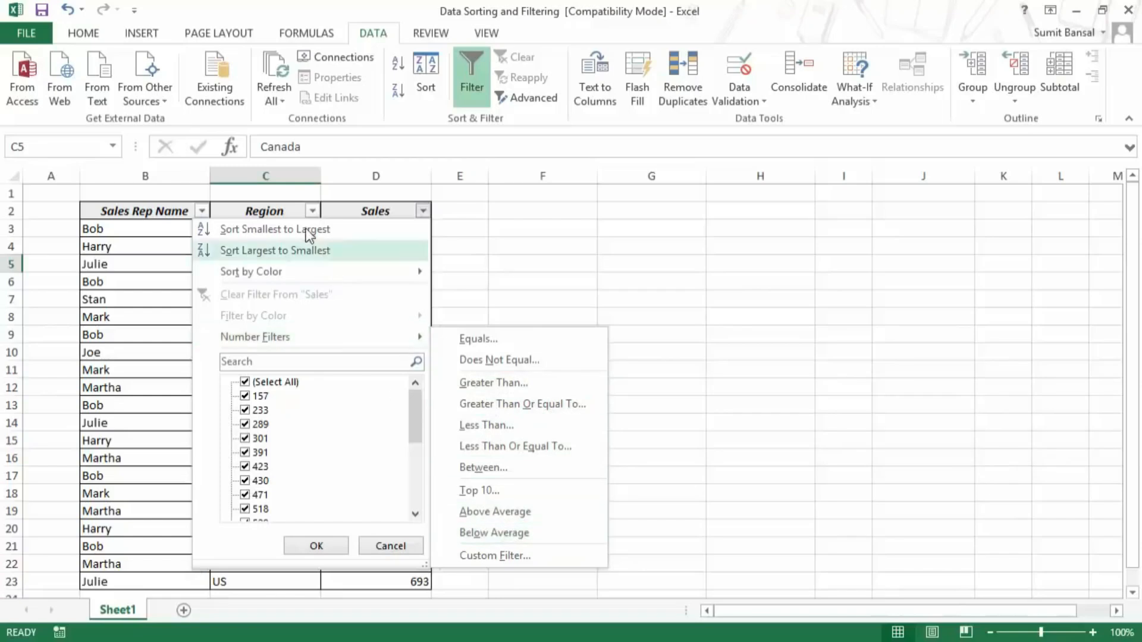
pyautogui.click(165, 243)
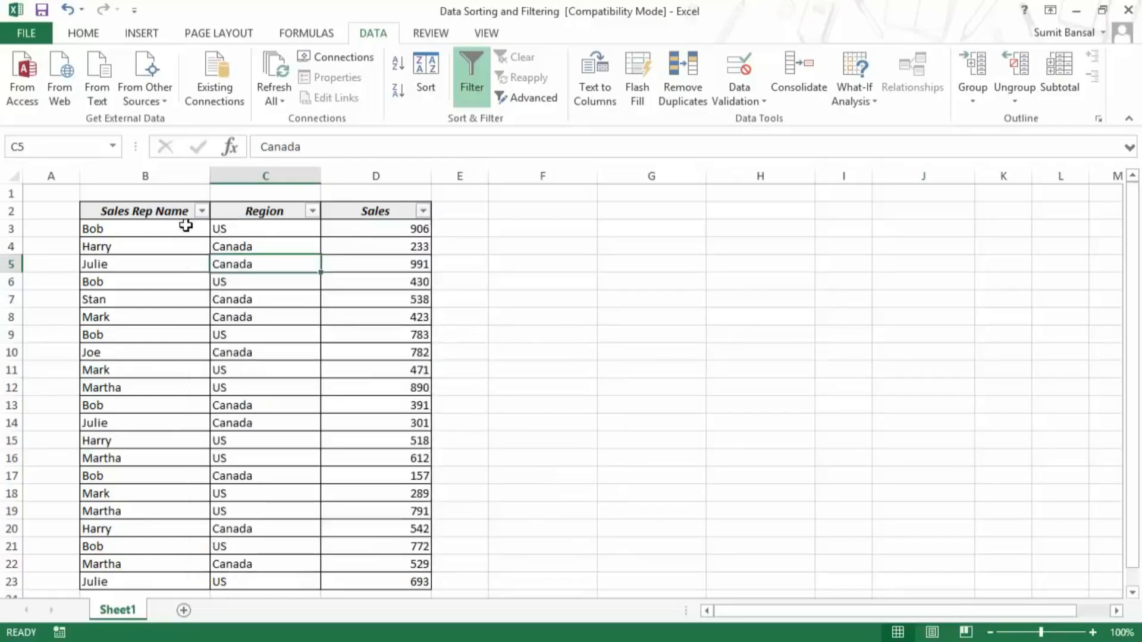
# Filter the Sales Rep Name column with an Equals text filter matching the rep name in cell B3, and select the filtered names
pyautogui.click(201, 215)
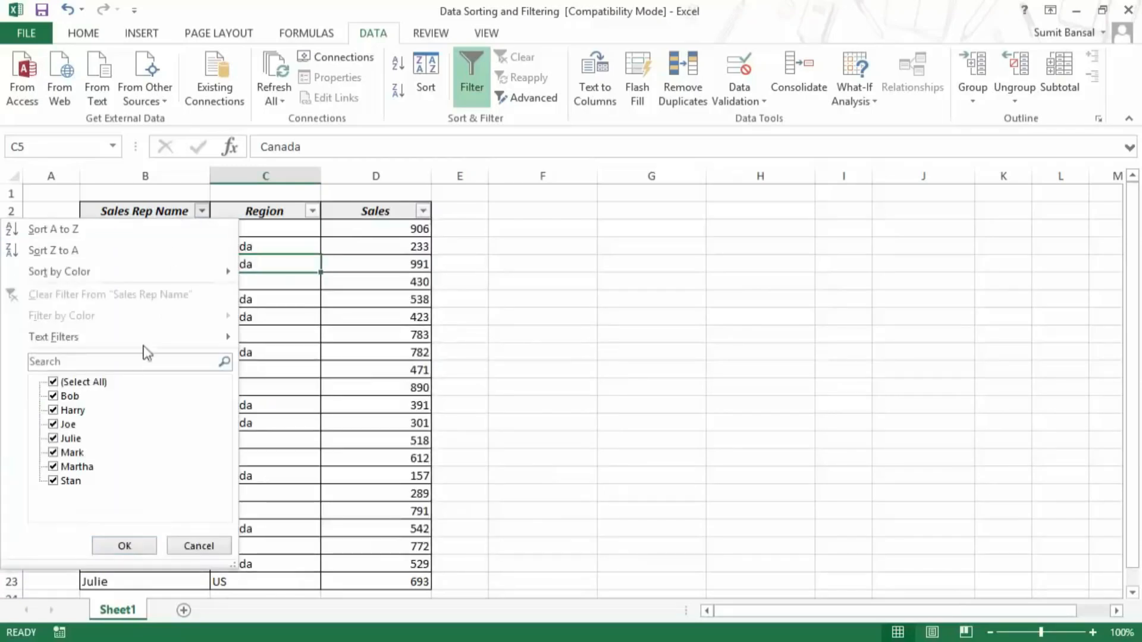
pyautogui.moveTo(136, 345)
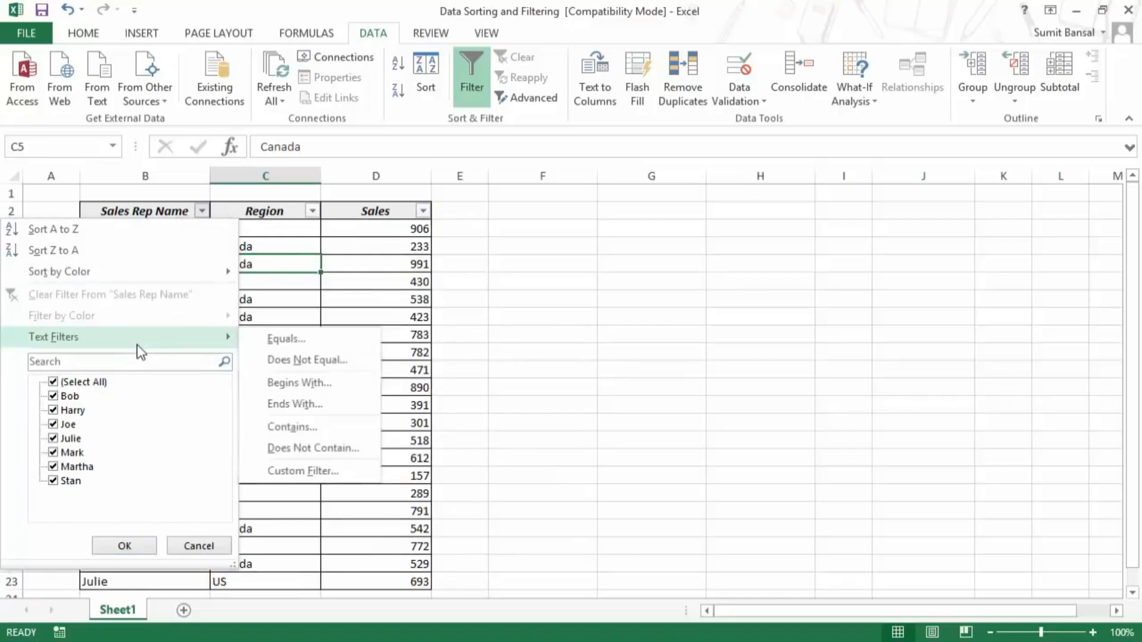
pyautogui.click(275, 340)
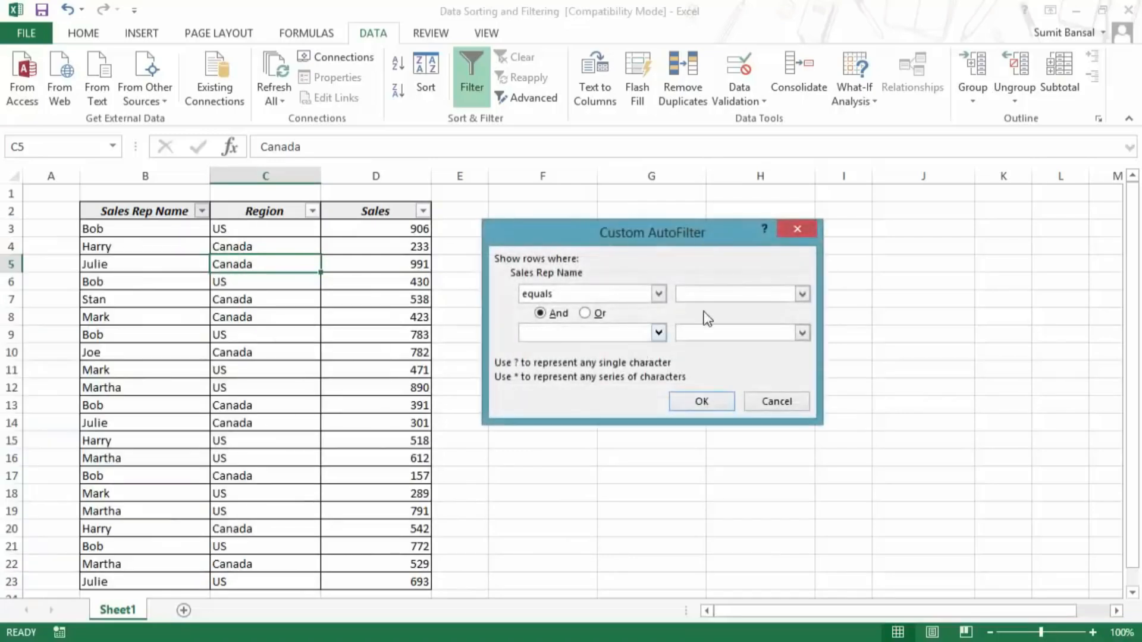
pyautogui.write('Bob')
pyautogui.moveTo(714, 292); pyautogui.dragTo(679, 293)
pyautogui.click(689, 402)
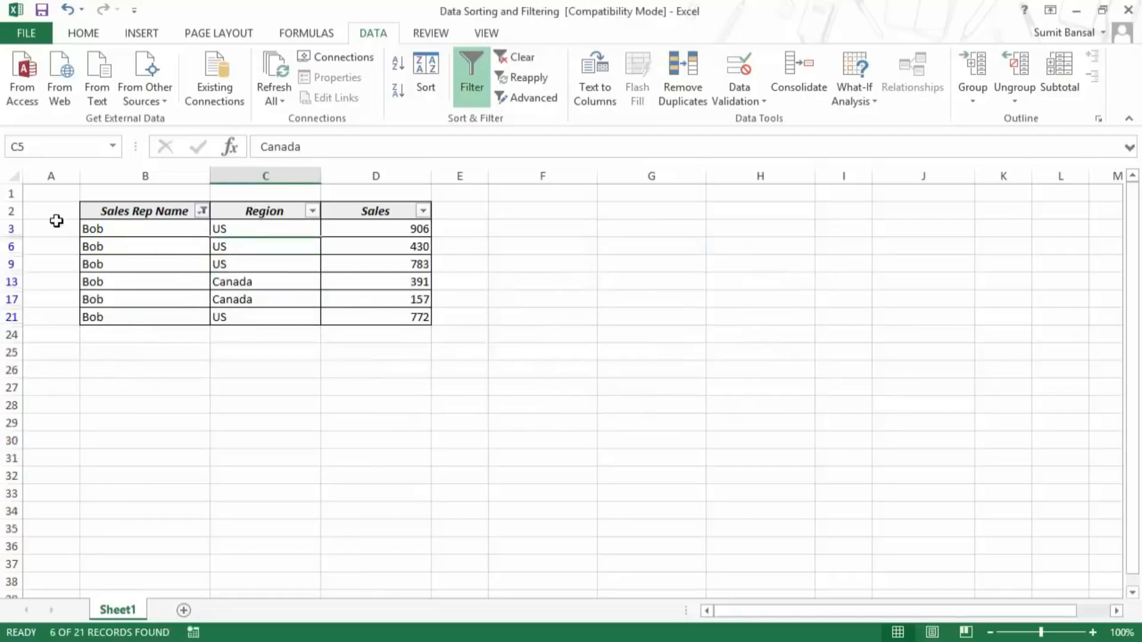
pyautogui.moveTo(183, 230); pyautogui.dragTo(180, 316)
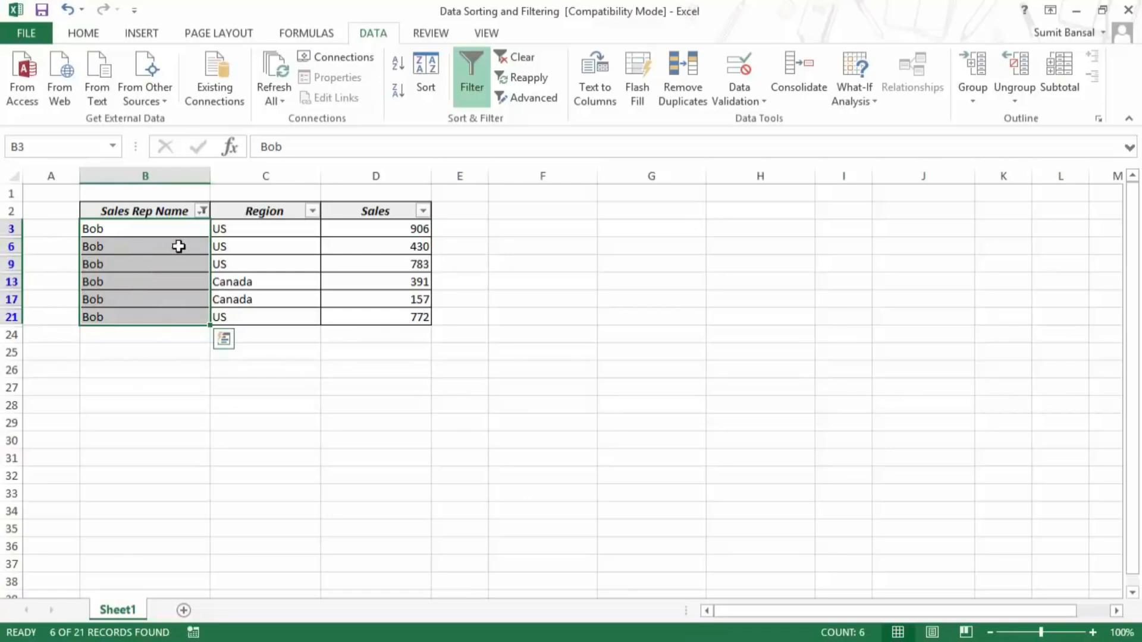
# Clear the current filter and set a Sales Rep Name text filter's first condition to does not equal the rep name in cell B3
pyautogui.click(526, 60)
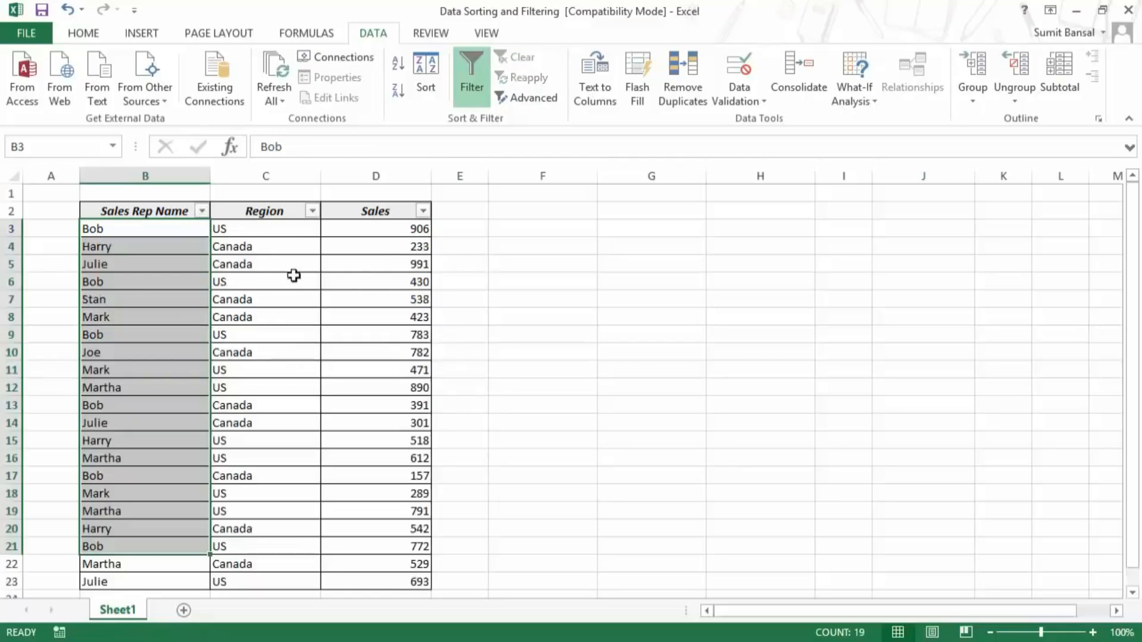
pyautogui.click(203, 211)
pyautogui.moveTo(162, 336)
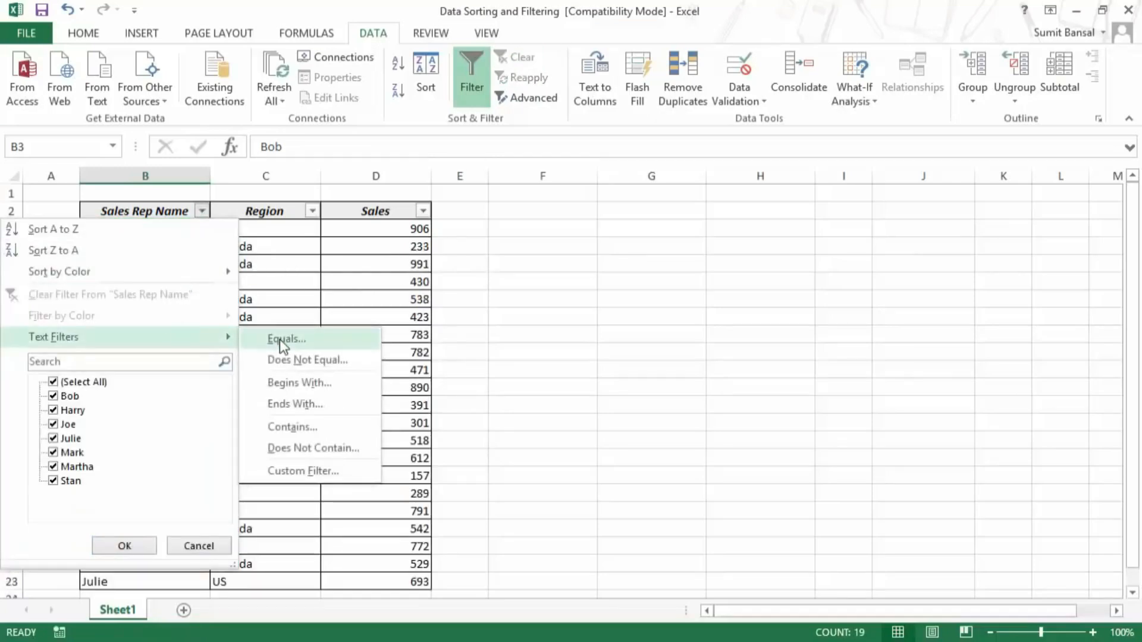
pyautogui.click(280, 339)
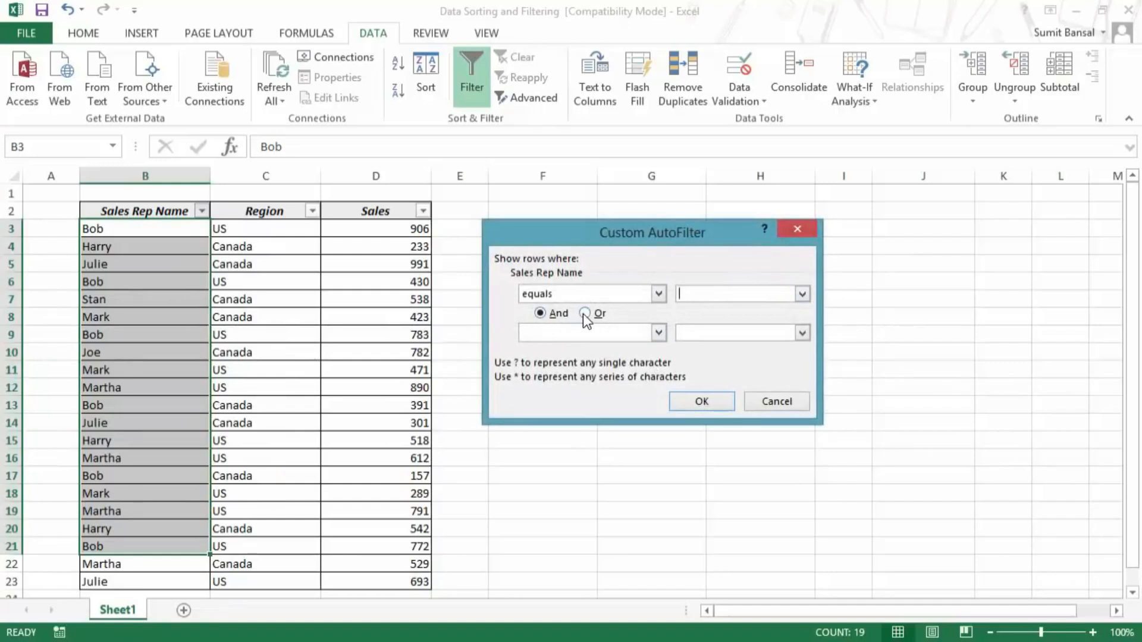
pyautogui.click(588, 294)
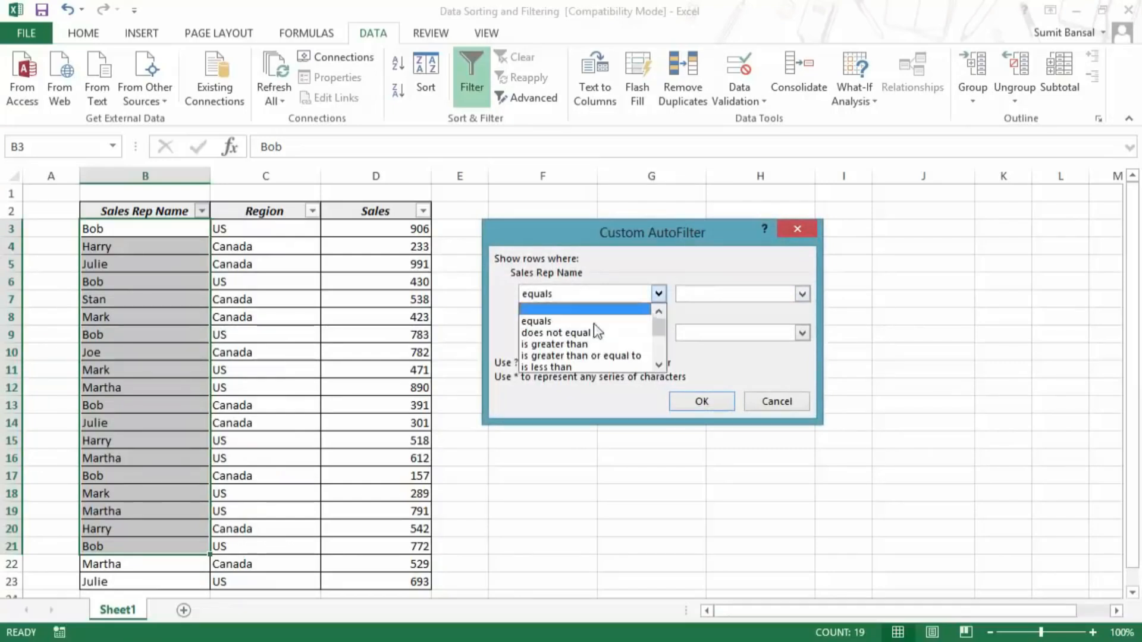
pyautogui.moveTo(658, 323)
pyautogui.mouseDown()
pyautogui.moveTo(659, 356)
pyautogui.moveTo(660, 312)
pyautogui.mouseUp()
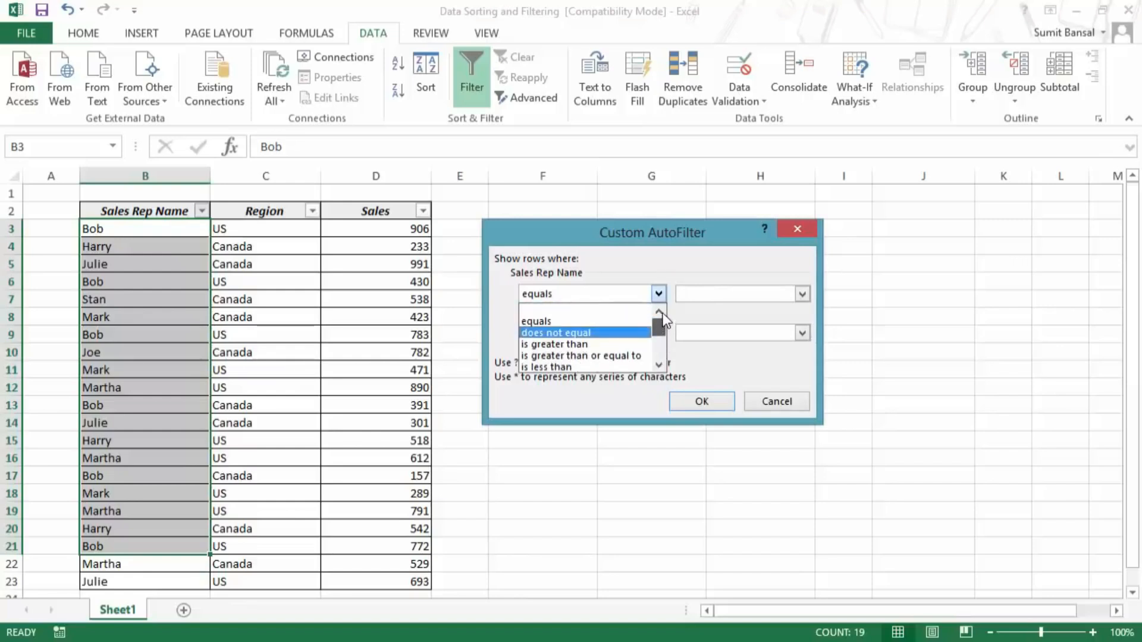
pyautogui.click(582, 330)
pyautogui.click(689, 295)
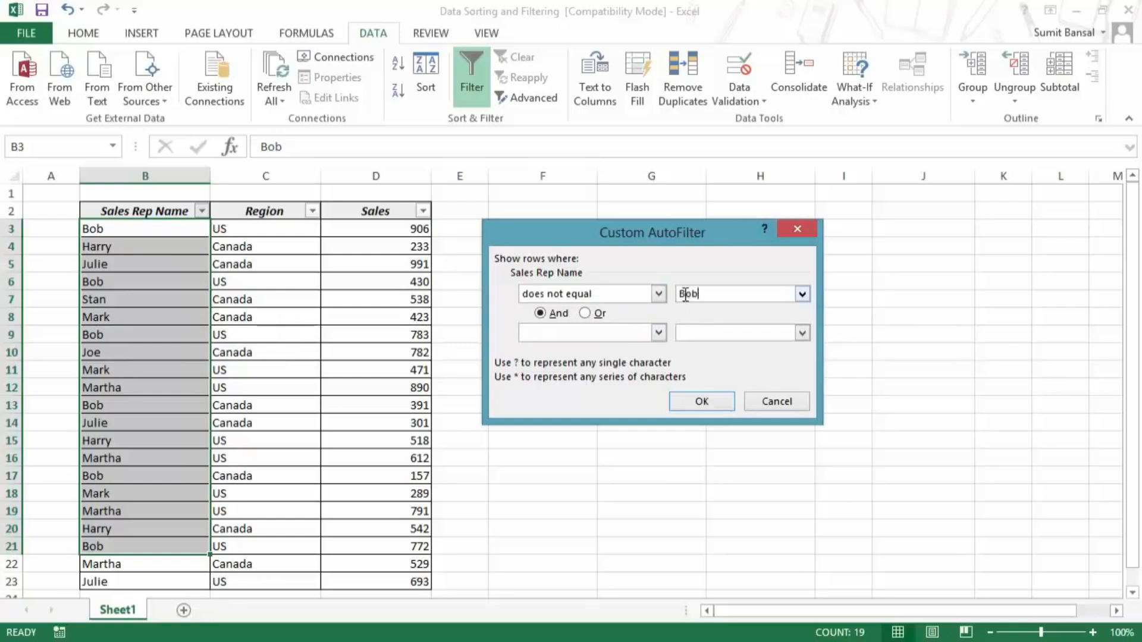
# Add a second does not equal condition for the rep name in cell B10, joined with And, apply the filter and select the filtered names
pyautogui.click(572, 333)
pyautogui.click(574, 370)
pyautogui.click(696, 333)
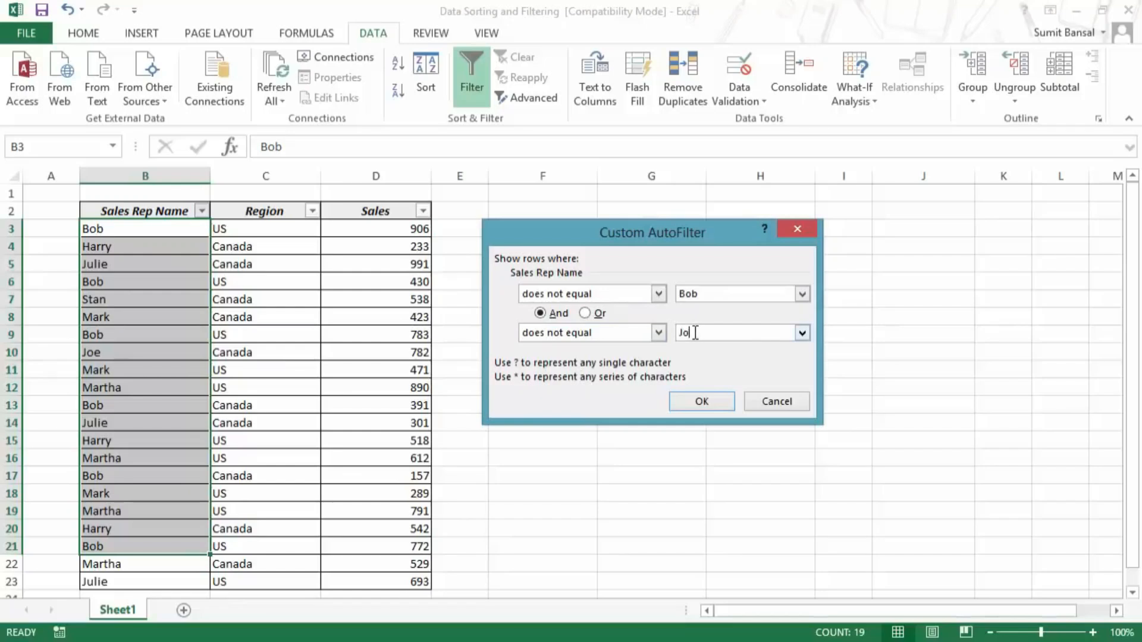
pyautogui.click(699, 401)
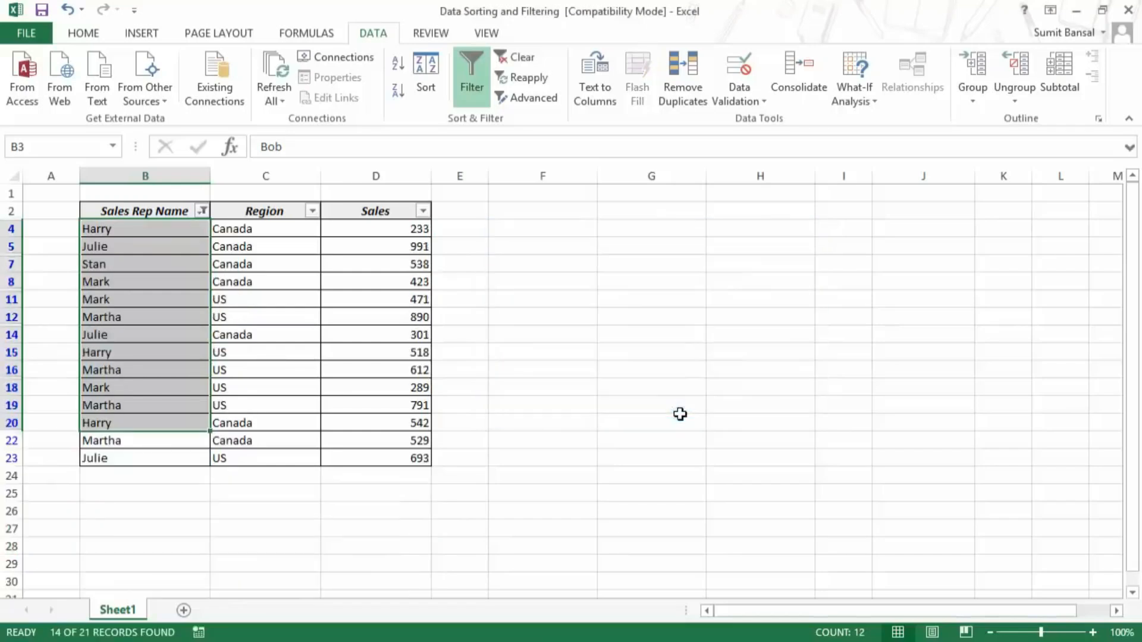
pyautogui.moveTo(101, 227); pyautogui.dragTo(152, 450)
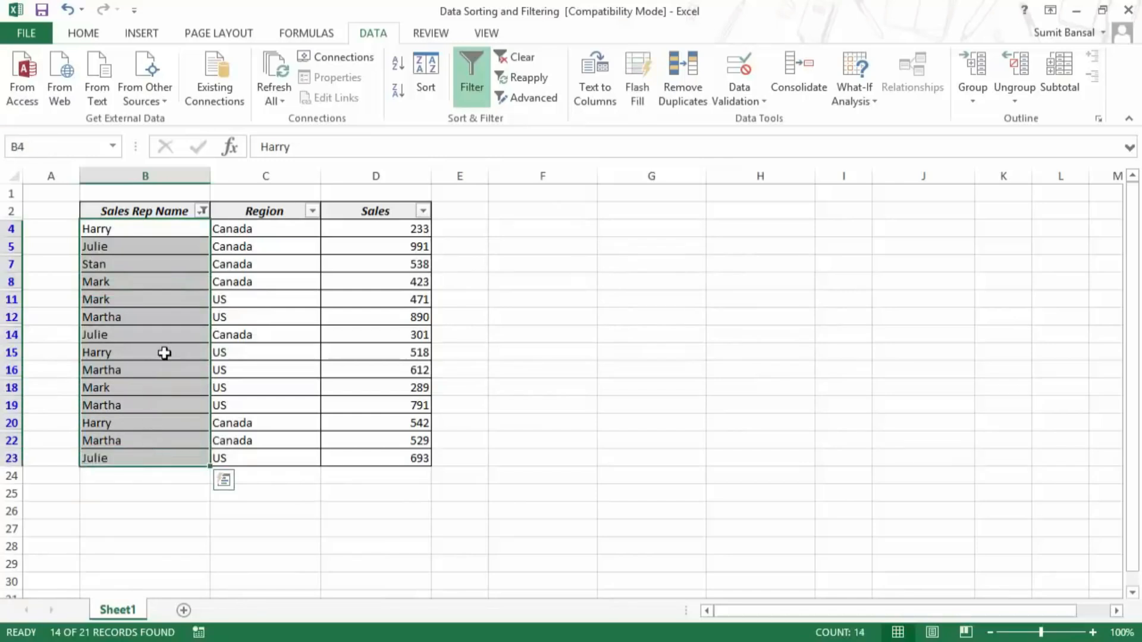
# Clear the filter and filter Sales Rep Name with an Equals condition using a * wildcard pattern, selecting the filtered names
pyautogui.click(203, 210)
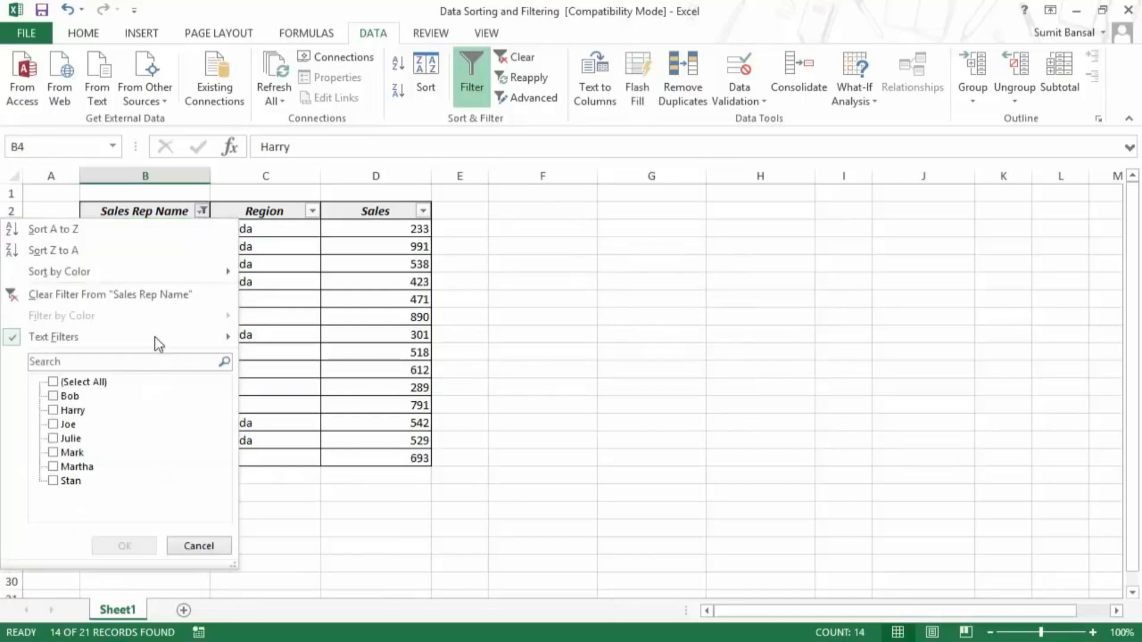
pyautogui.moveTo(82, 347)
pyautogui.click(522, 56)
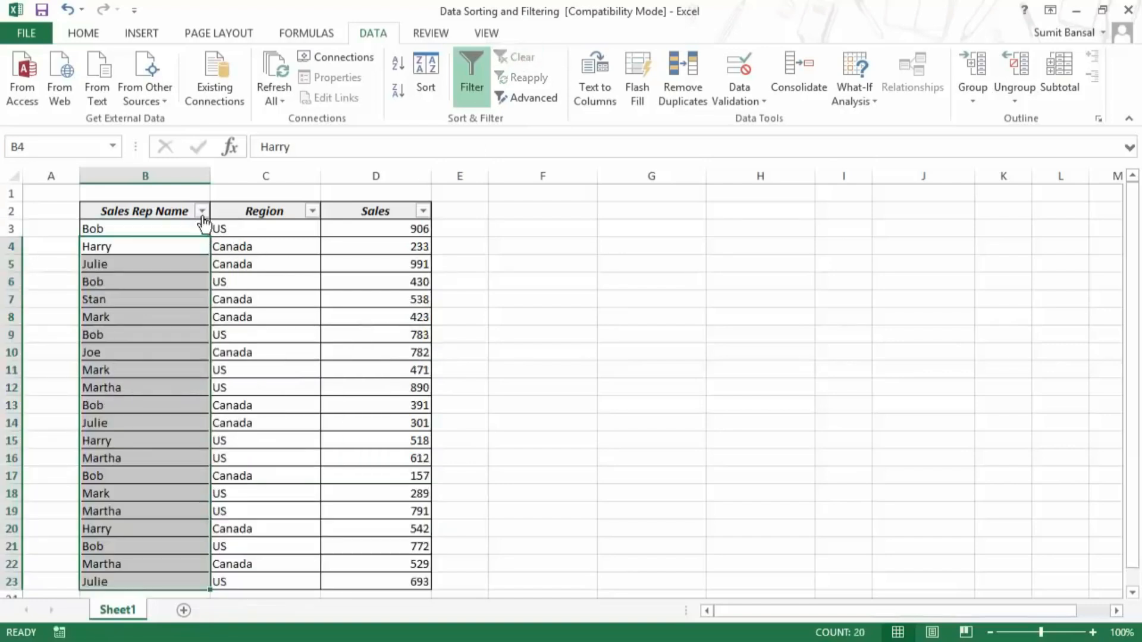
pyautogui.click(203, 211)
pyautogui.click(283, 340)
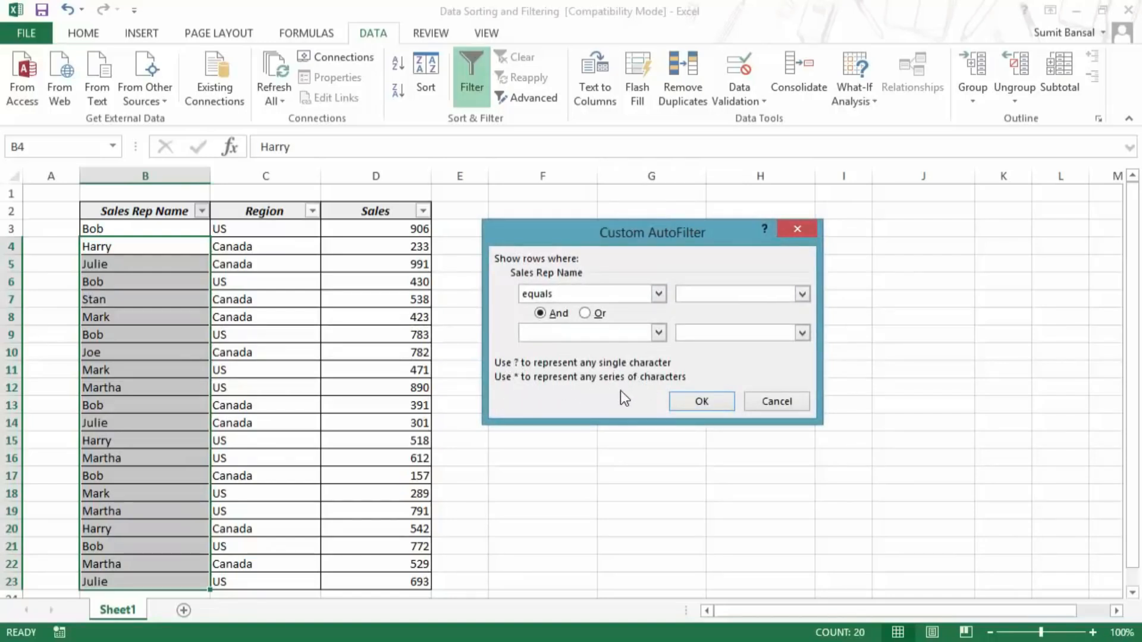
pyautogui.write('*')
pyautogui.click(690, 404)
pyautogui.moveTo(104, 229); pyautogui.dragTo(118, 384)
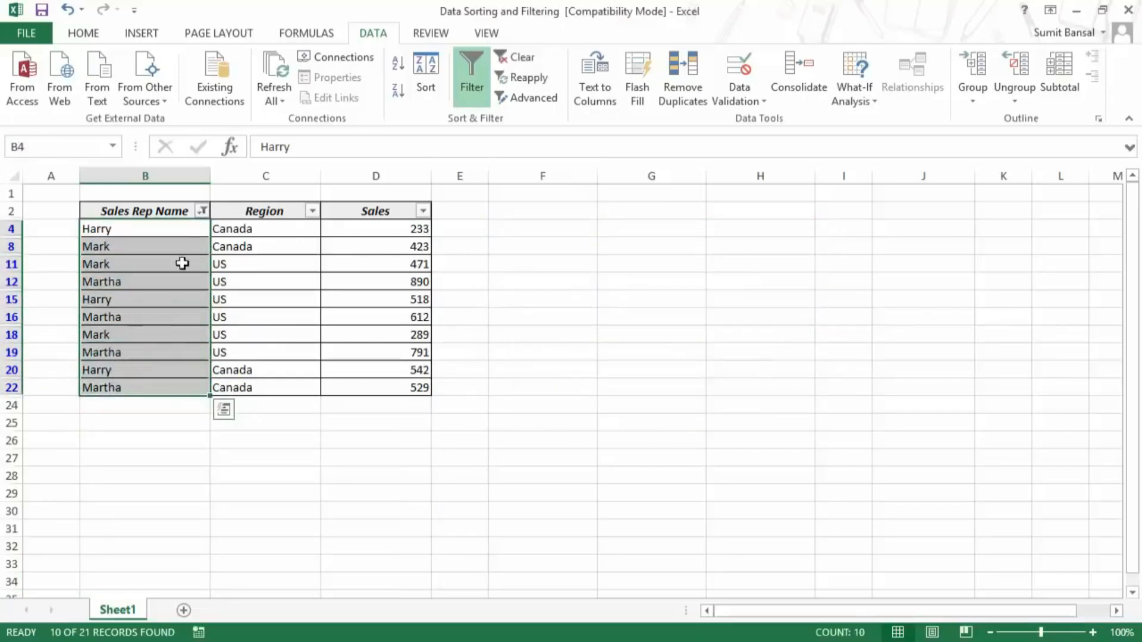
# Clear the filter and examine the comparison operators offered in the custom filter of the Sales Rep Name column
pyautogui.click(530, 59)
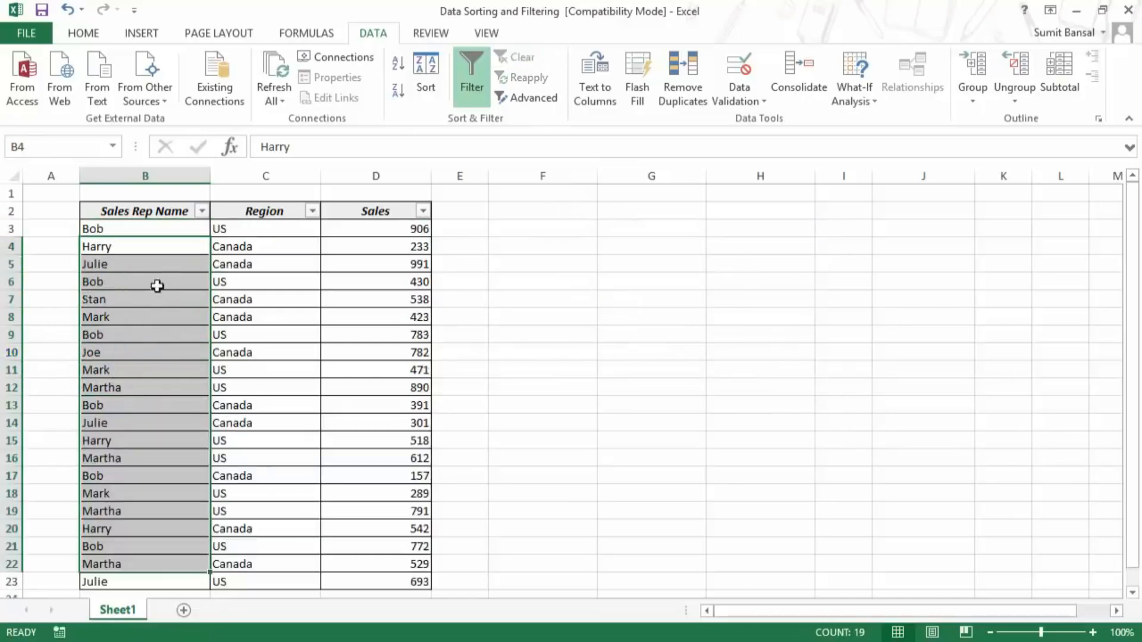
pyautogui.click(202, 212)
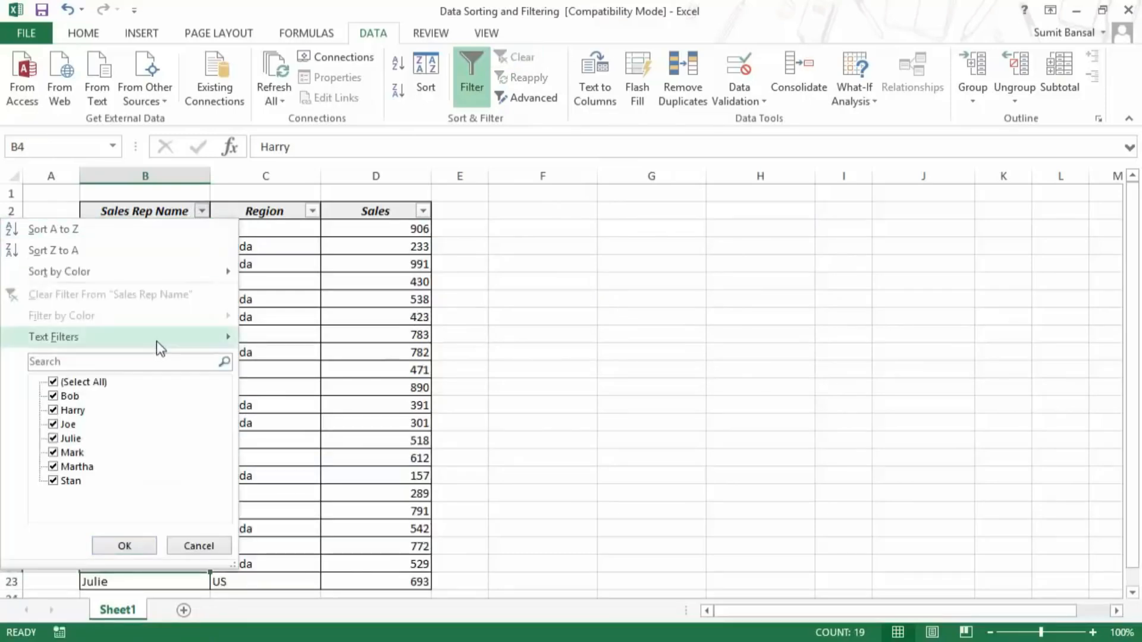
pyautogui.moveTo(156, 341)
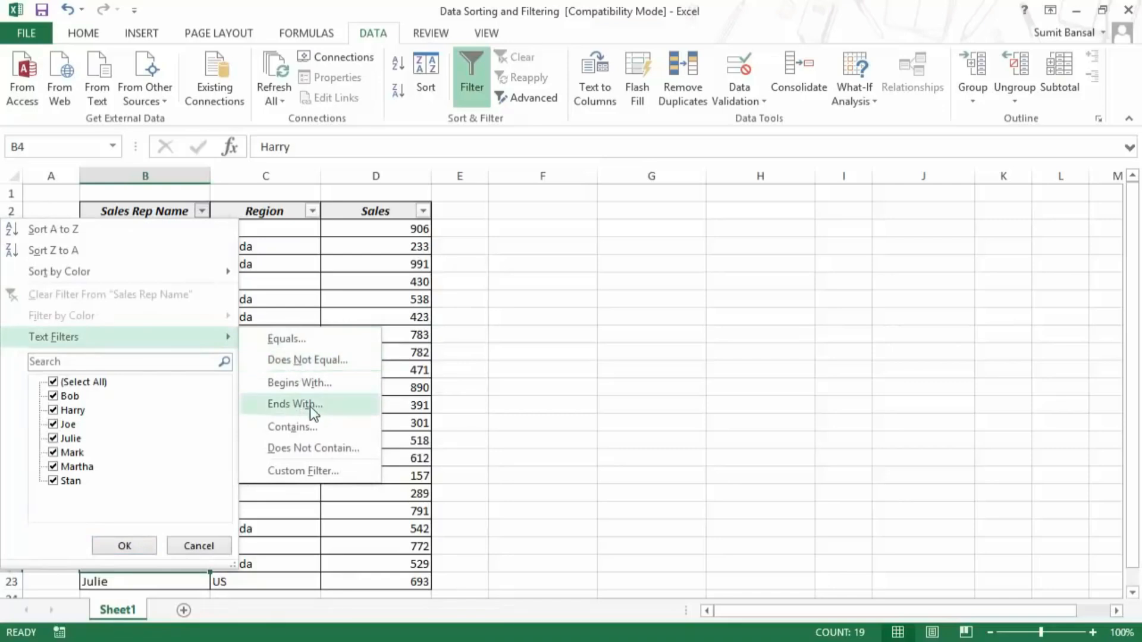
pyautogui.click(323, 473)
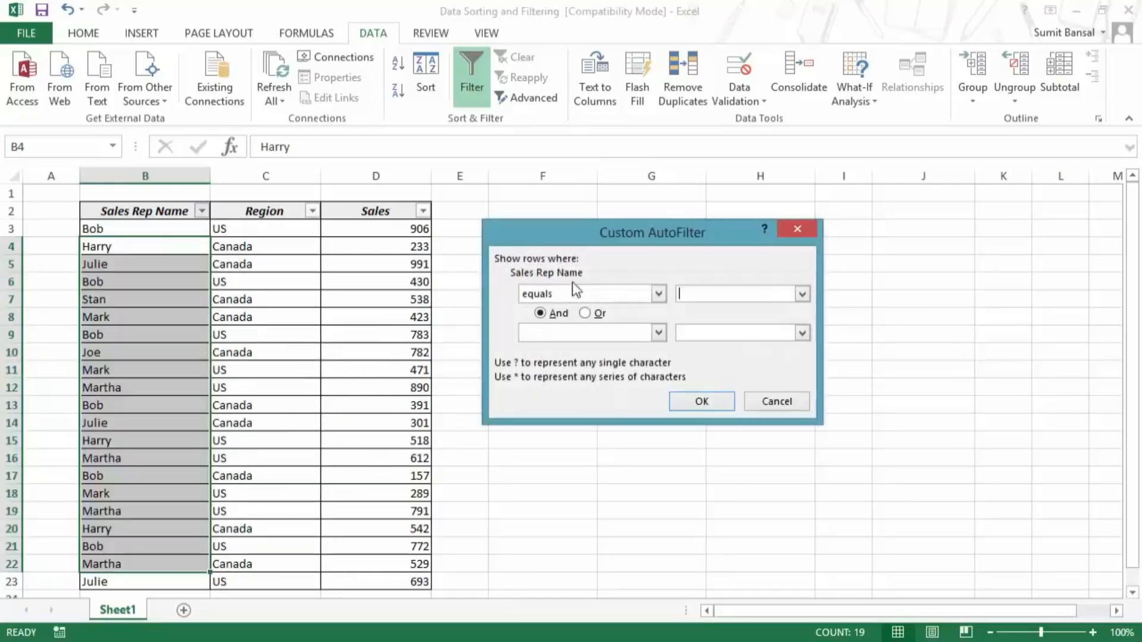
pyautogui.moveTo(573, 241); pyautogui.dragTo(558, 249)
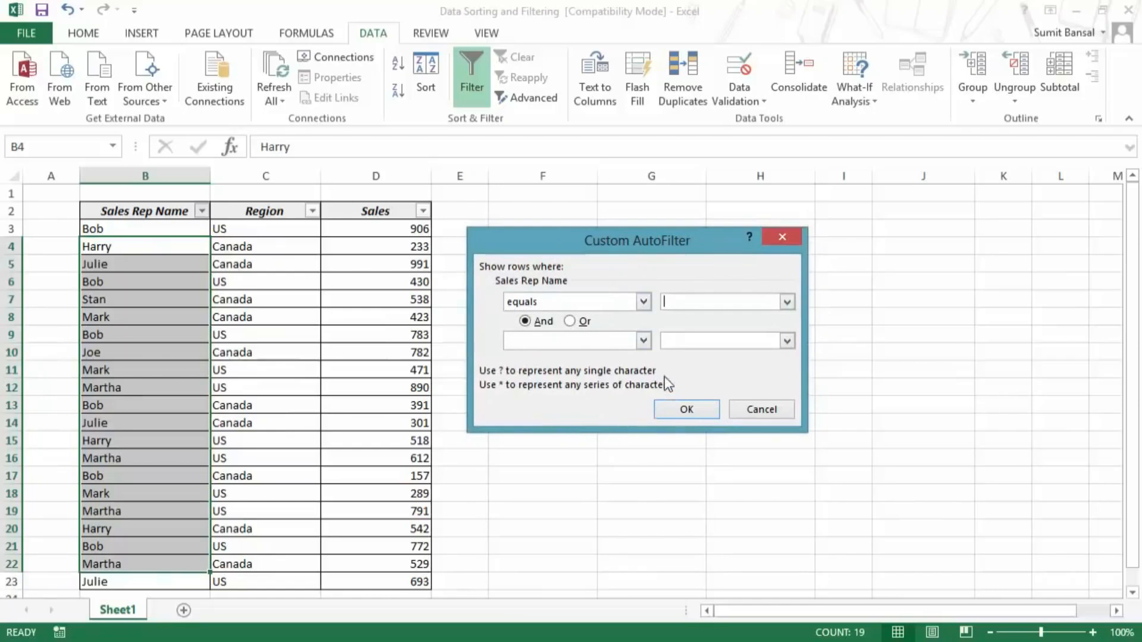
pyautogui.click(643, 302)
pyautogui.moveTo(645, 331)
pyautogui.mouseDown()
pyautogui.moveTo(648, 367)
pyautogui.moveTo(645, 327)
pyautogui.mouseUp()
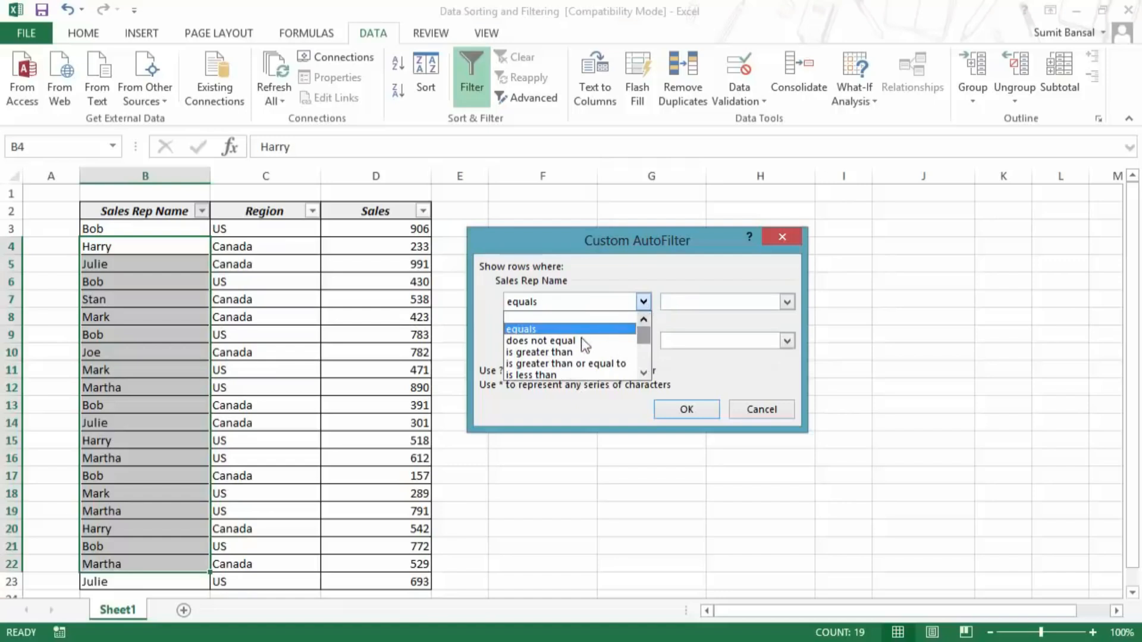
pyautogui.click(645, 299)
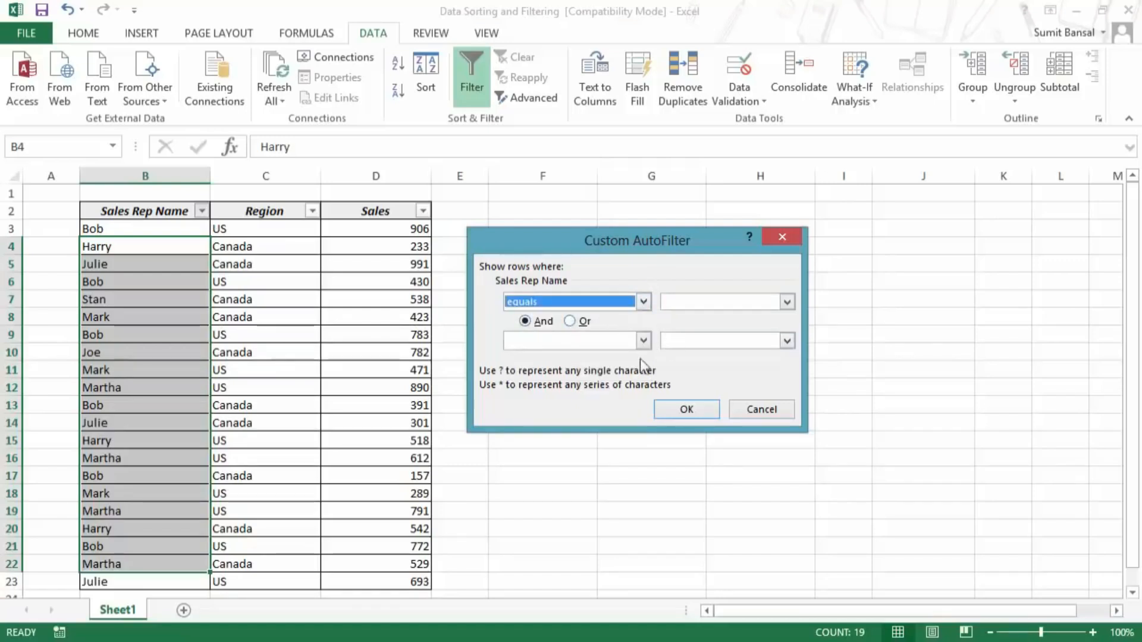
pyautogui.click(687, 409)
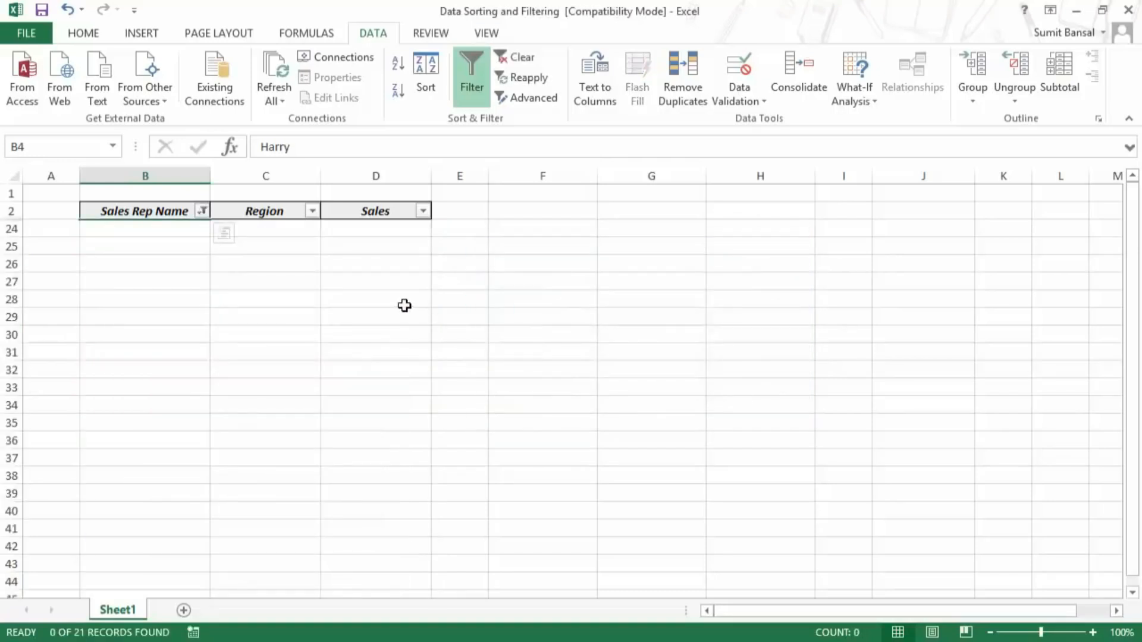
pyautogui.click(516, 58)
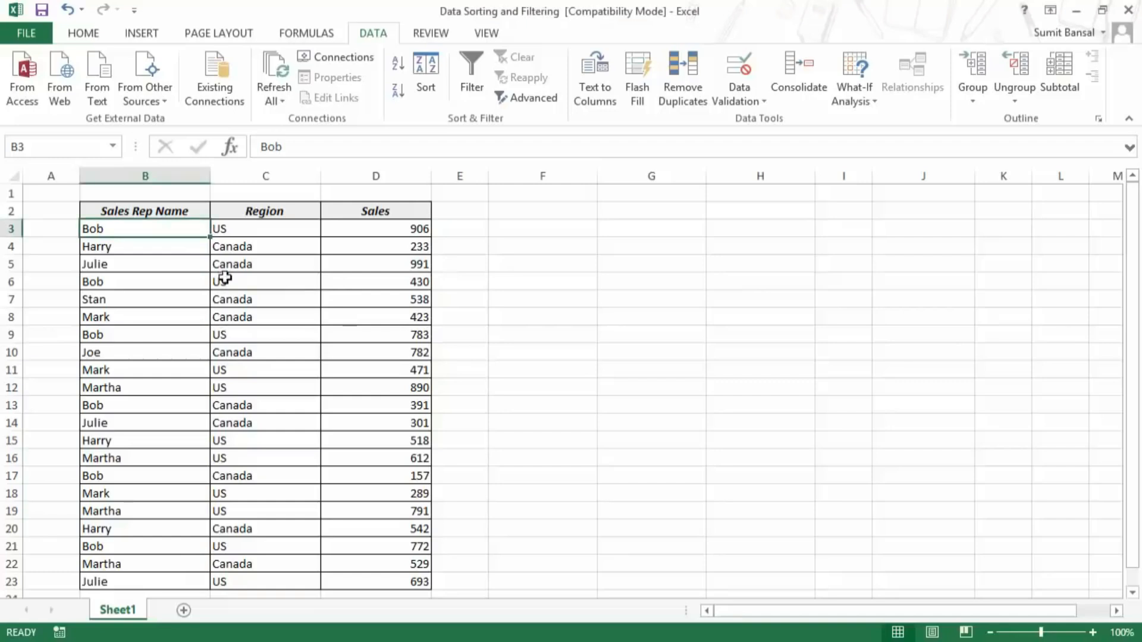
# Turn on filtering for the sales table and limit Sales Rep Name to only the rep name in cell B3
pyautogui.click(471, 87)
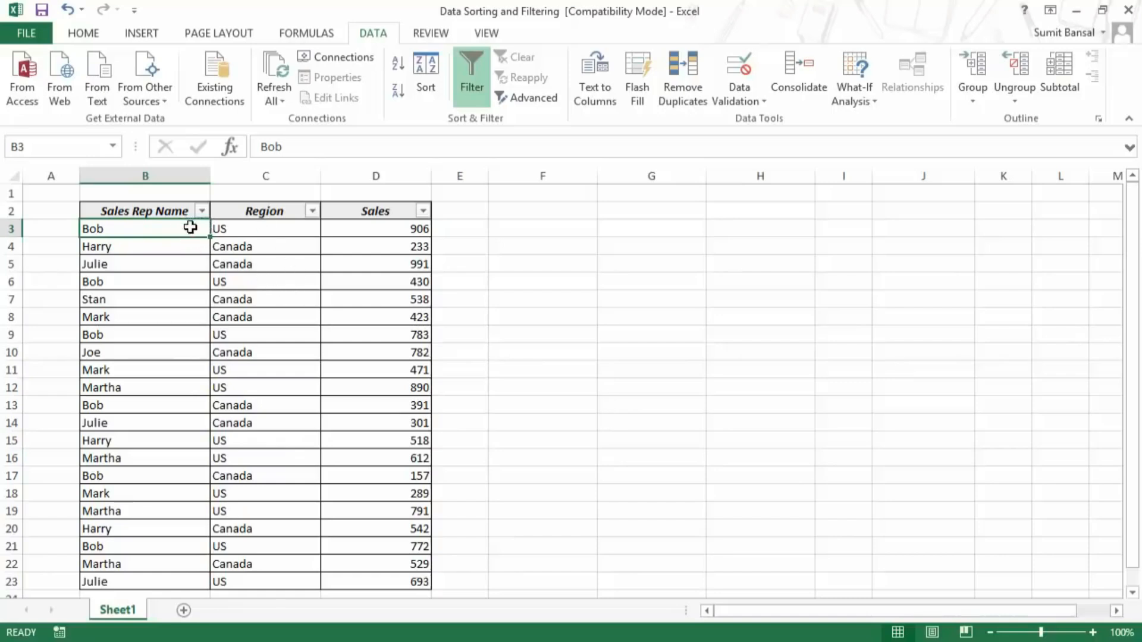
pyautogui.click(242, 228)
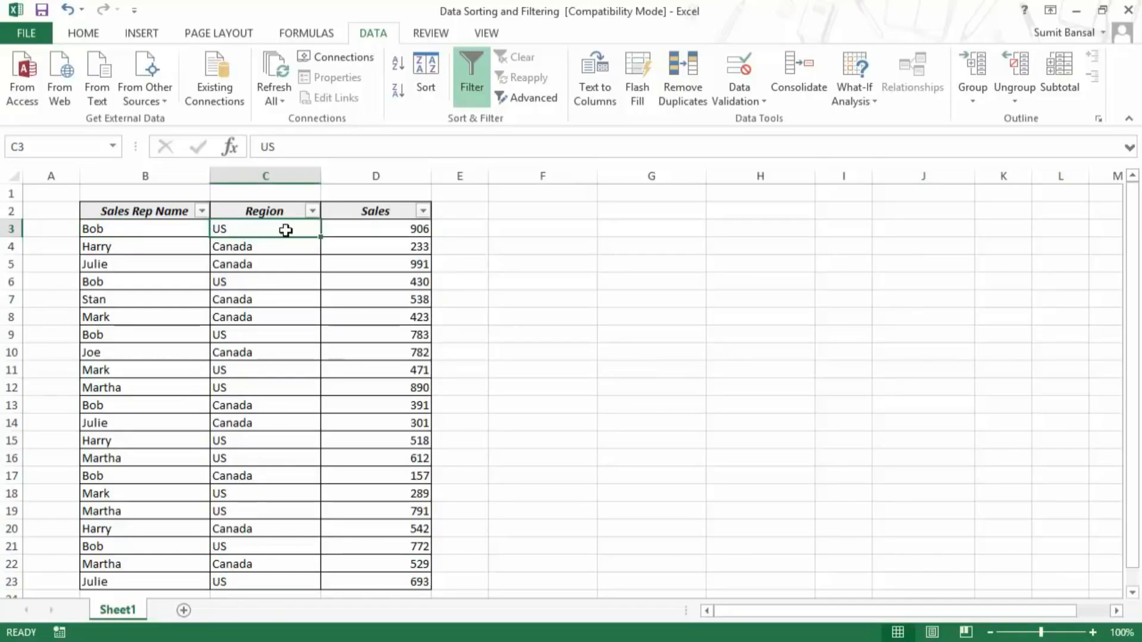
pyautogui.click(203, 211)
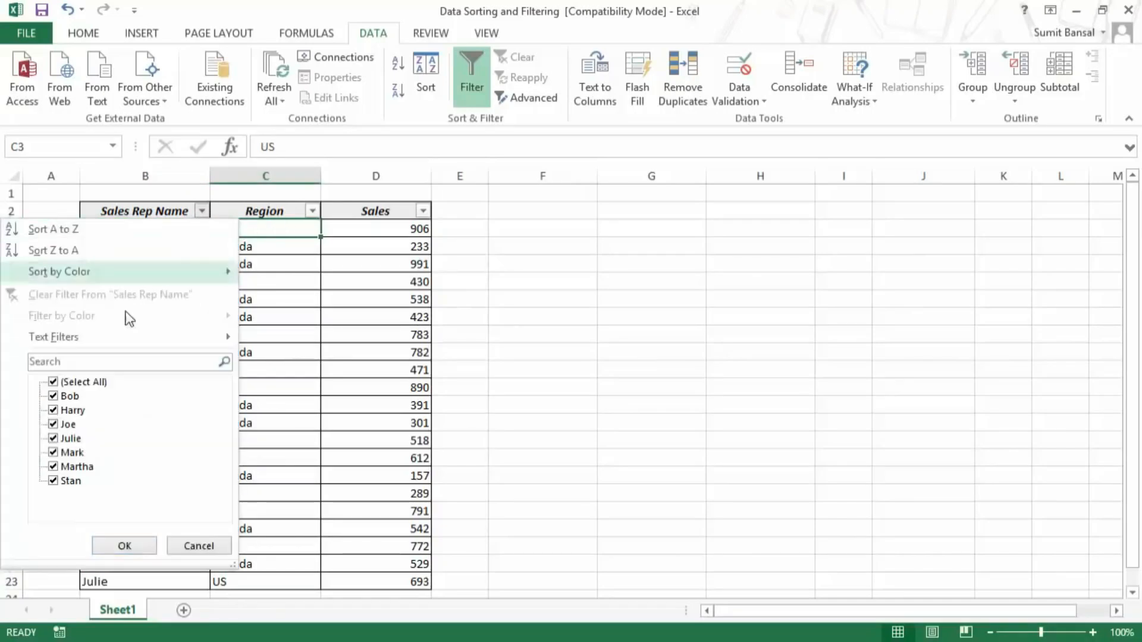
pyautogui.click(63, 381)
pyautogui.click(60, 394)
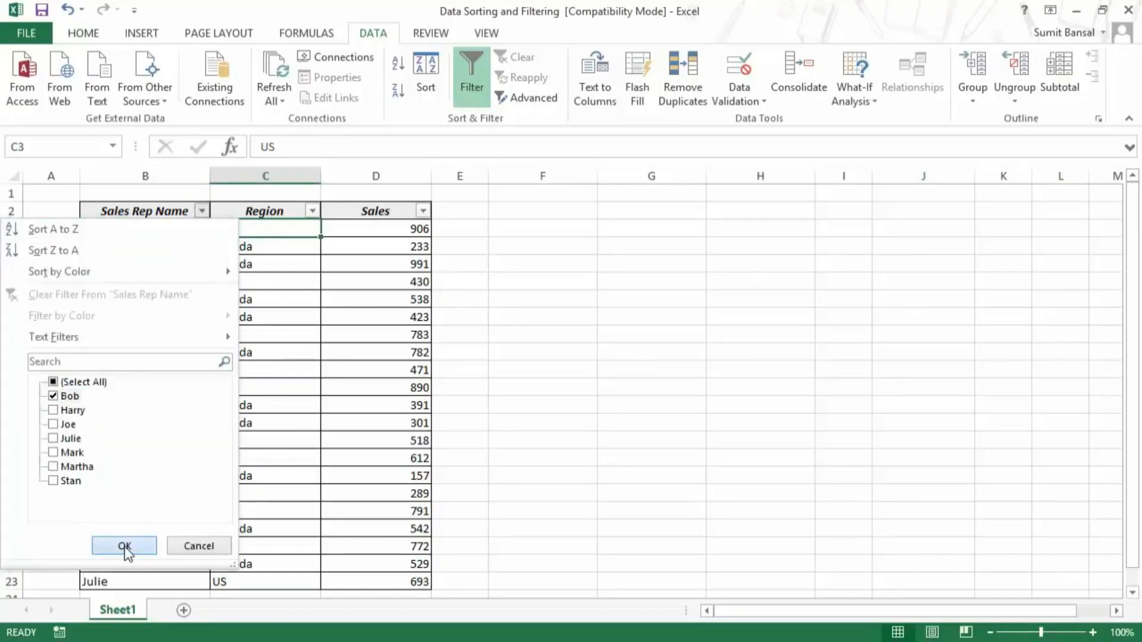
pyautogui.click(124, 546)
# Filter the Region column to show only US
pyautogui.click(312, 211)
pyautogui.click(135, 382)
pyautogui.click(135, 410)
pyautogui.click(205, 545)
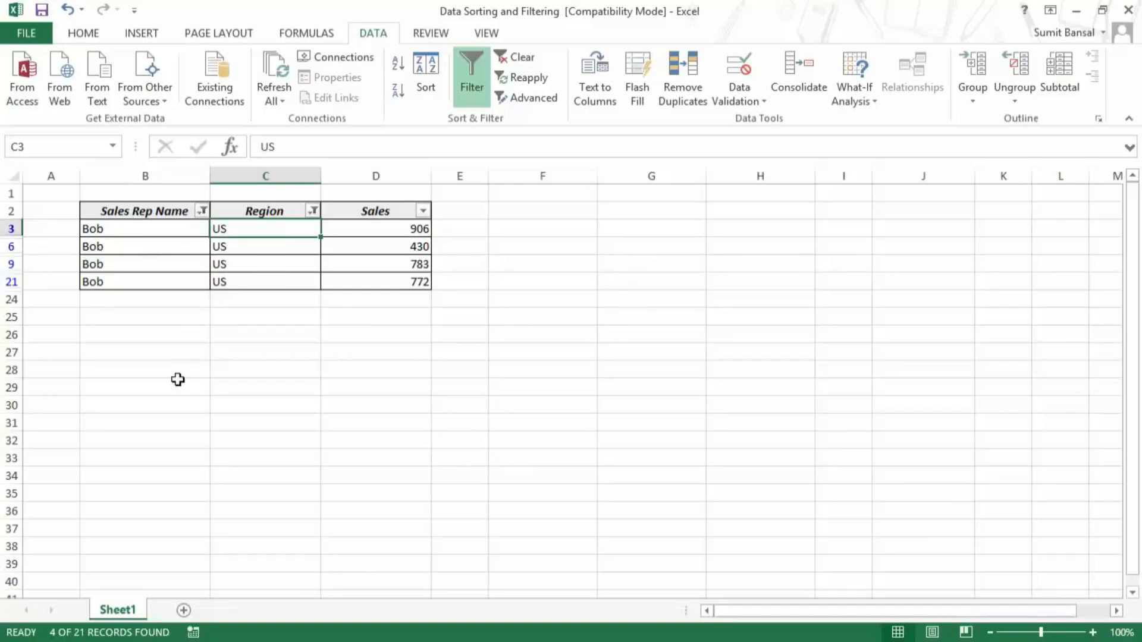
# Copy the filtered table with its headers and paste it at cell J25
pyautogui.moveTo(140, 219); pyautogui.dragTo(356, 289)
pyautogui.hotkey('ctrl', 'c')
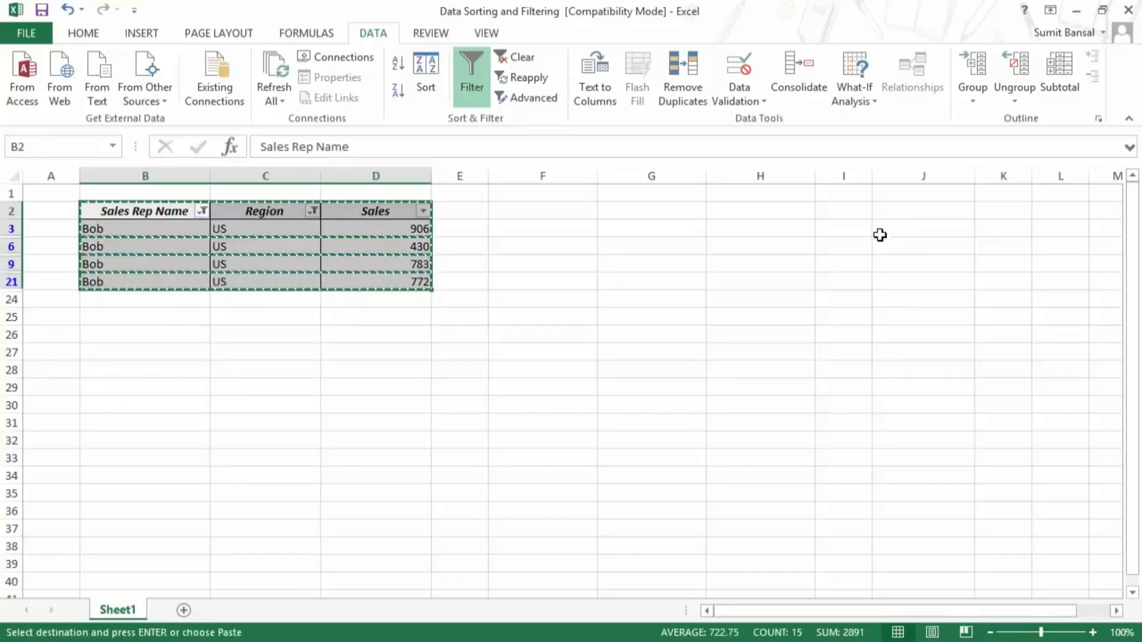
pyautogui.click(886, 300)
pyautogui.click(897, 321)
pyautogui.hotkey('ctrl', 'v')
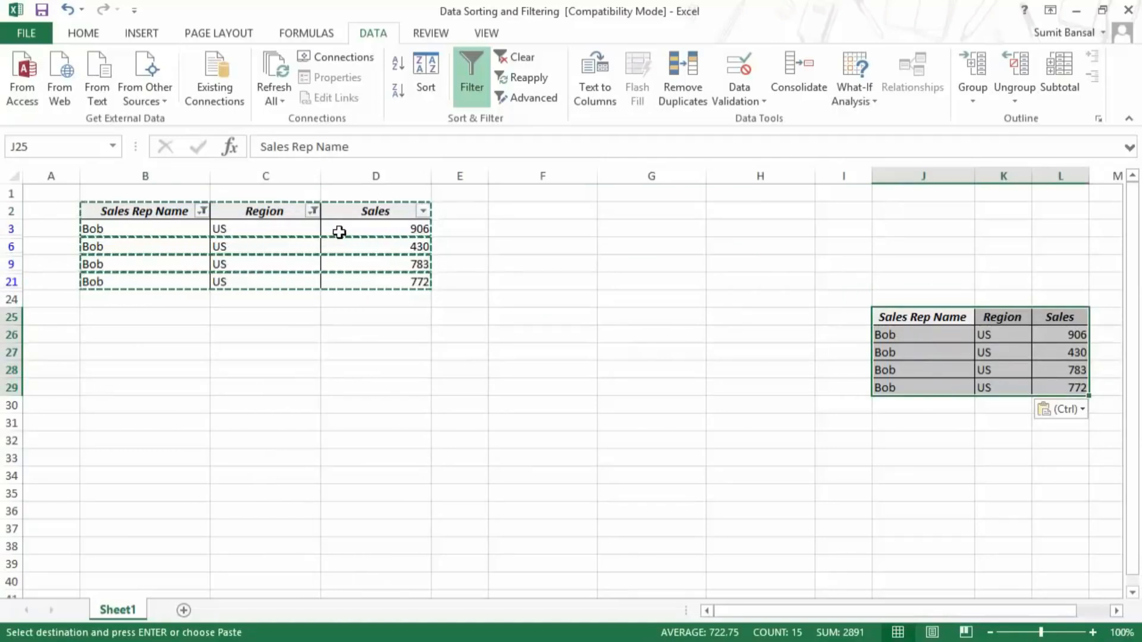
# Clear everything from the pasted copy in J25:L29 and reselect all names in the Sales Rep Name filter
pyautogui.hotkey('alt', 'h')
pyautogui.press('e')
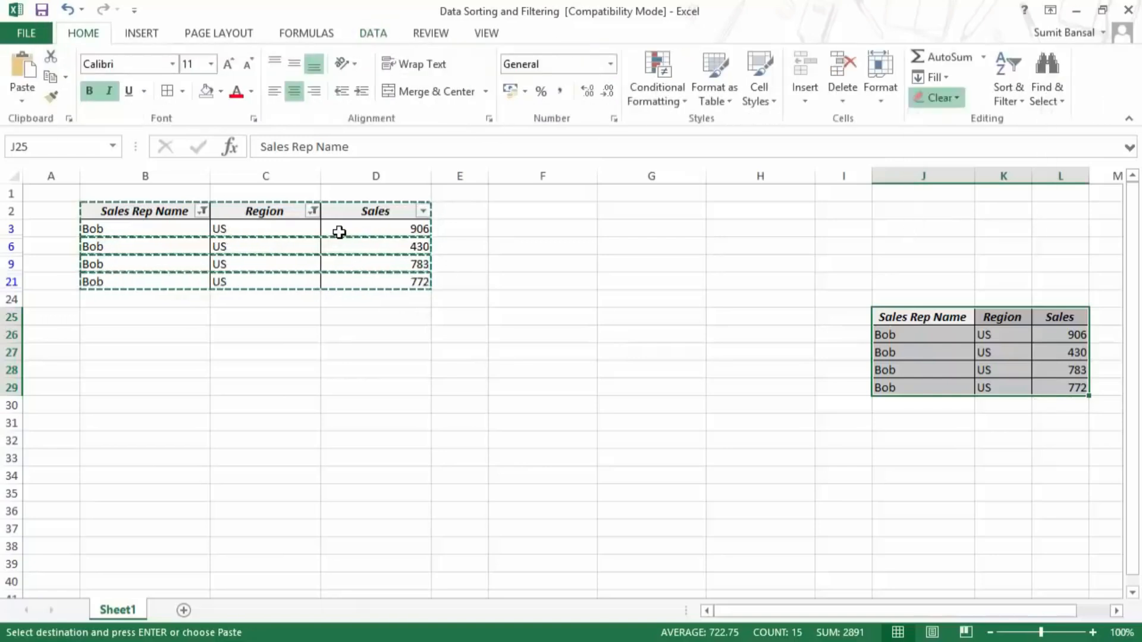
pyautogui.press('a')
pyautogui.click(203, 211)
pyautogui.click(96, 382)
pyautogui.click(124, 546)
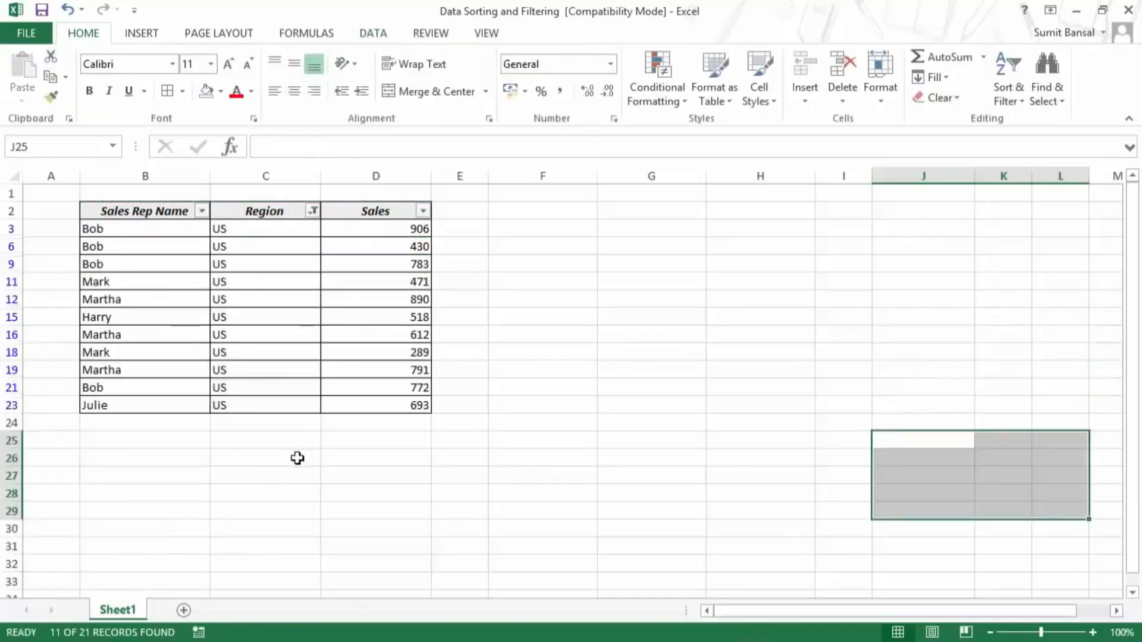
# Copy the table headers Sales Rep Name, Region and Sales from row 2 and paste them starting at cell F2
pyautogui.moveTo(171, 215); pyautogui.dragTo(350, 215)
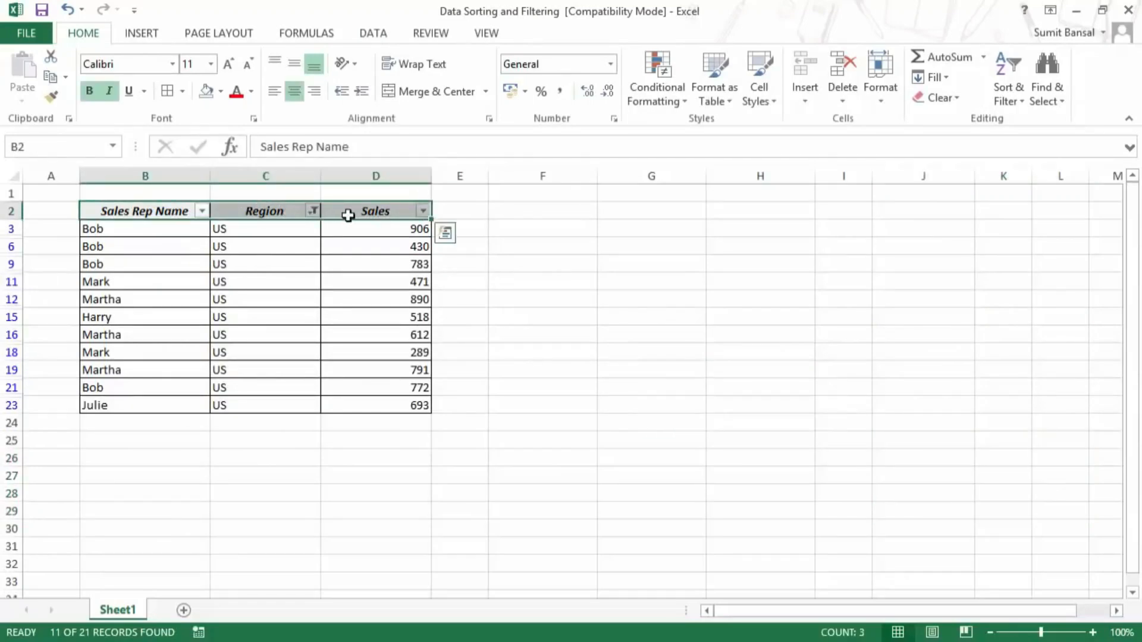
pyautogui.hotkey('ctrl', 'c')
pyautogui.press('Right')
pyautogui.press('Right')
pyautogui.press('Right')
pyautogui.press('Right')
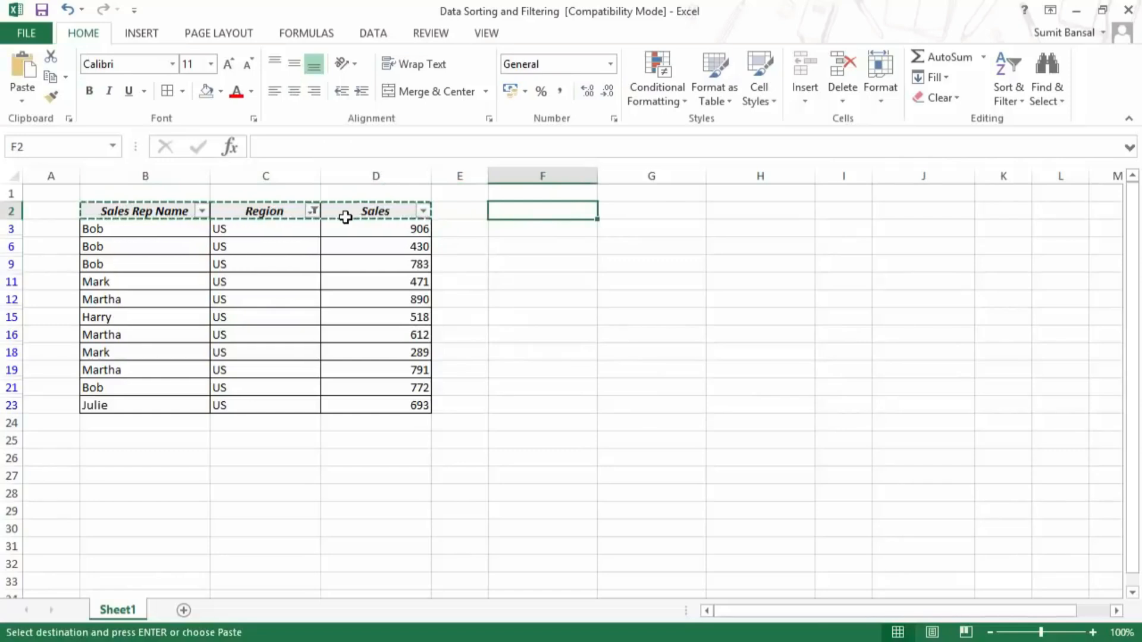
pyautogui.hotkey('ctrl', 'v')
# Select the criteria range F2:H3, covering the copied headers and the empty cells below them
pyautogui.click(518, 229)
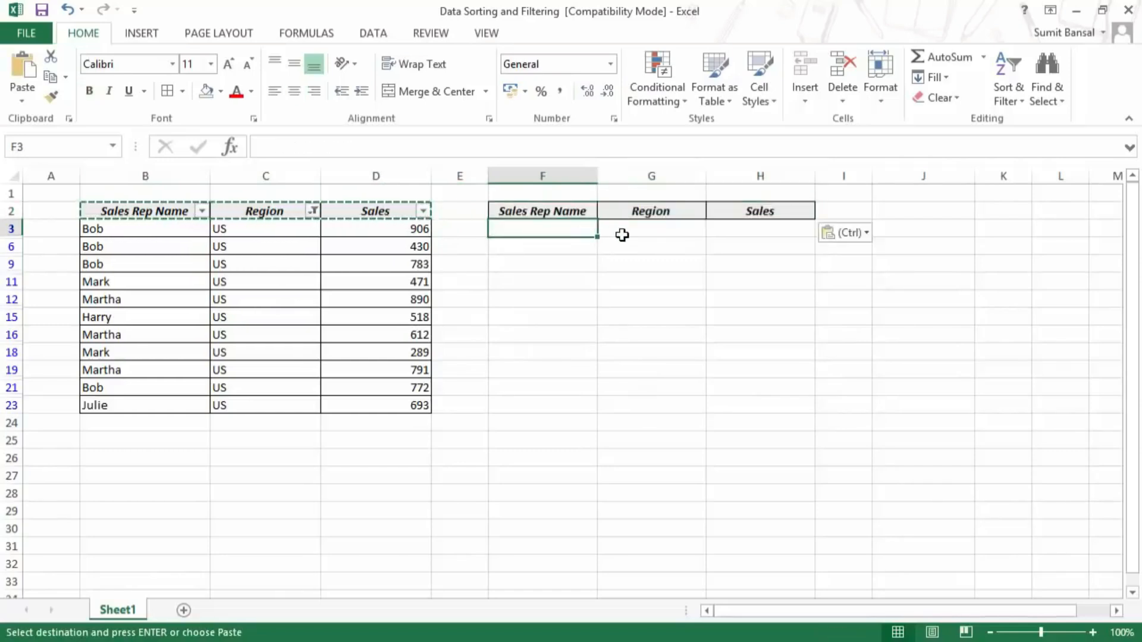
pyautogui.click(639, 235)
pyautogui.click(750, 232)
pyautogui.moveTo(559, 211); pyautogui.dragTo(715, 231)
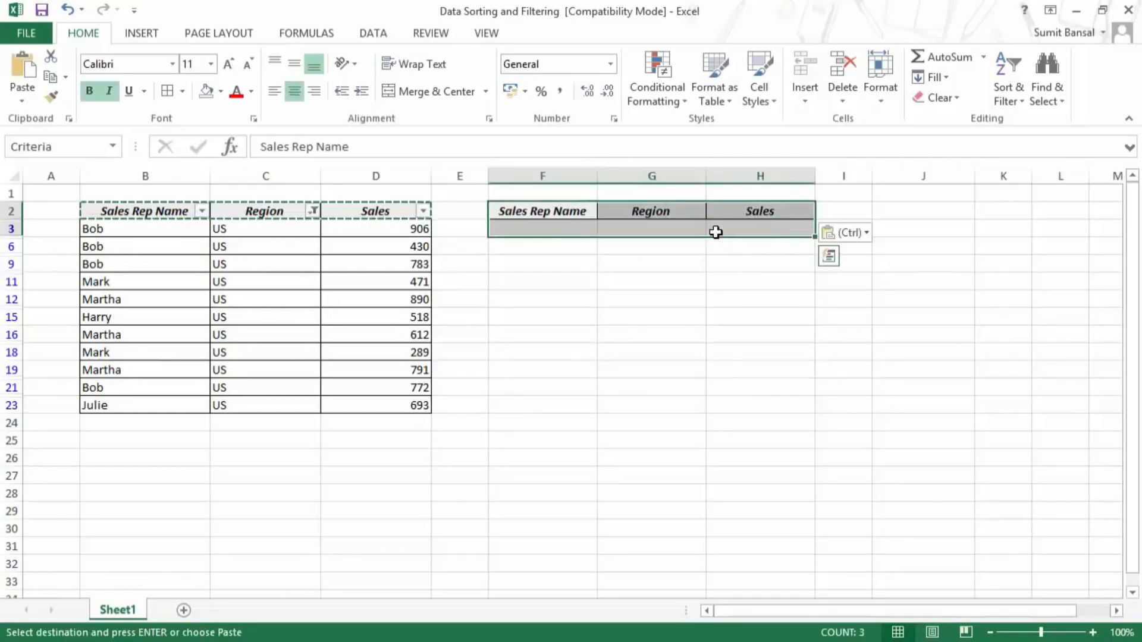
# Fill the empty criteria cells F3:H3 with a light orange shade
pyautogui.press('Escape')
pyautogui.moveTo(570, 229); pyautogui.dragTo(723, 229)
pyautogui.click(220, 90)
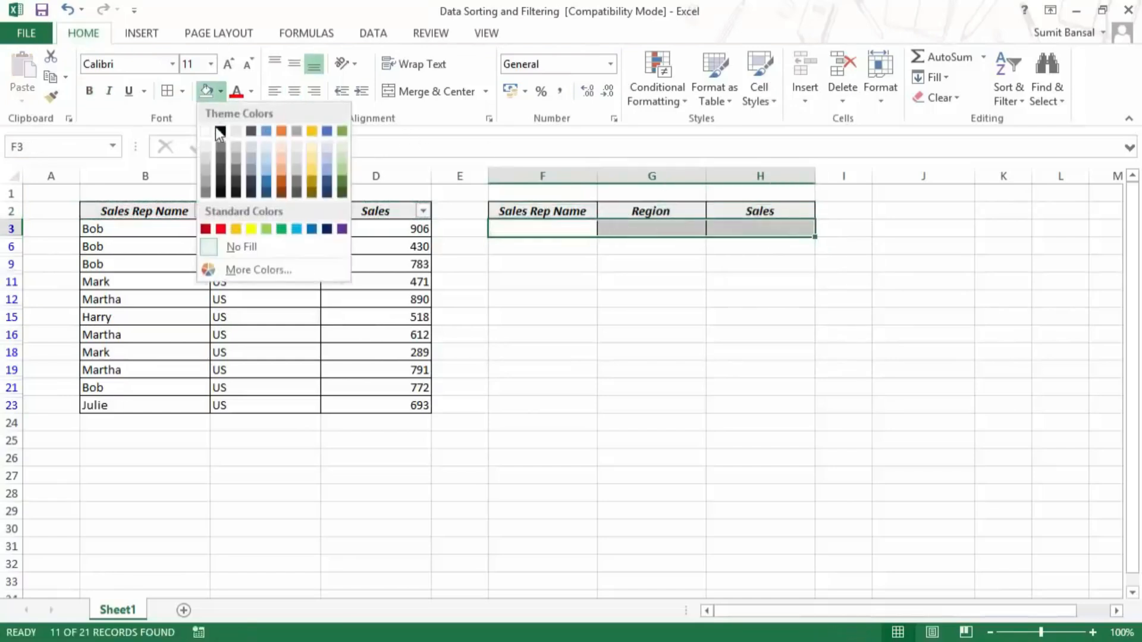
pyautogui.click(285, 155)
pyautogui.click(533, 234)
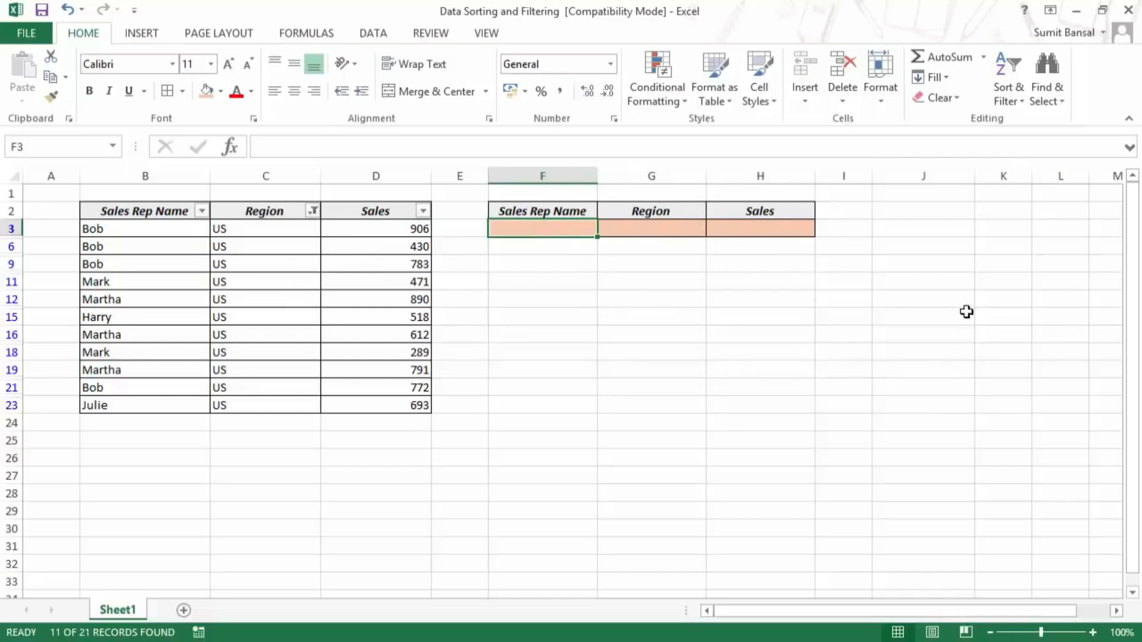
# Clear the Region filter so that all records of the sales table are included
pyautogui.click(312, 210)
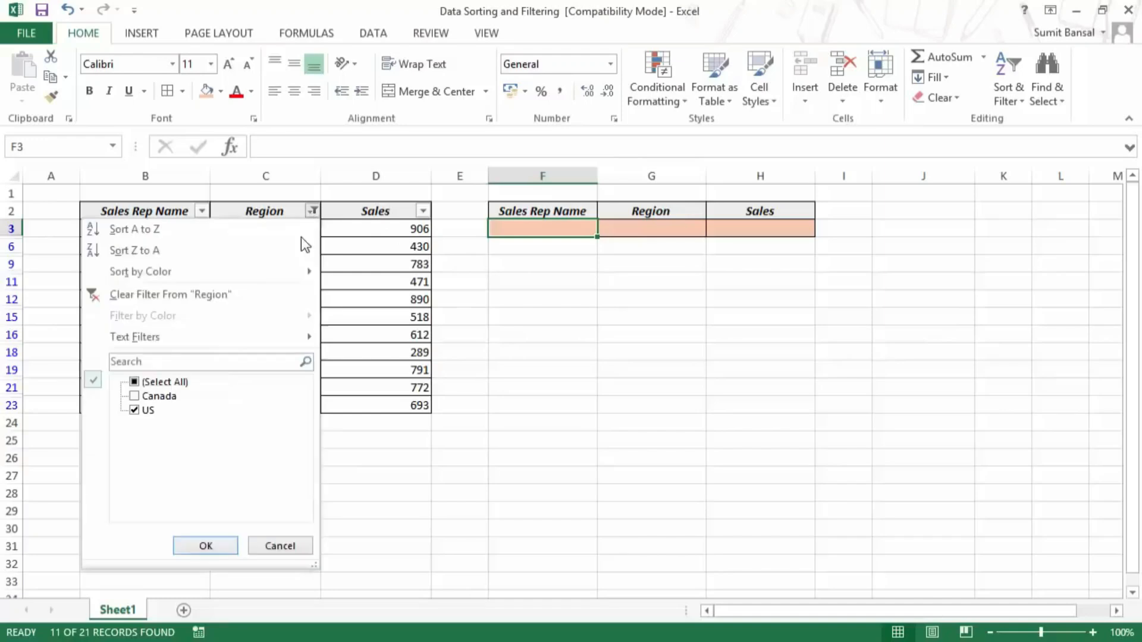
pyautogui.click(134, 383)
pyautogui.click(312, 212)
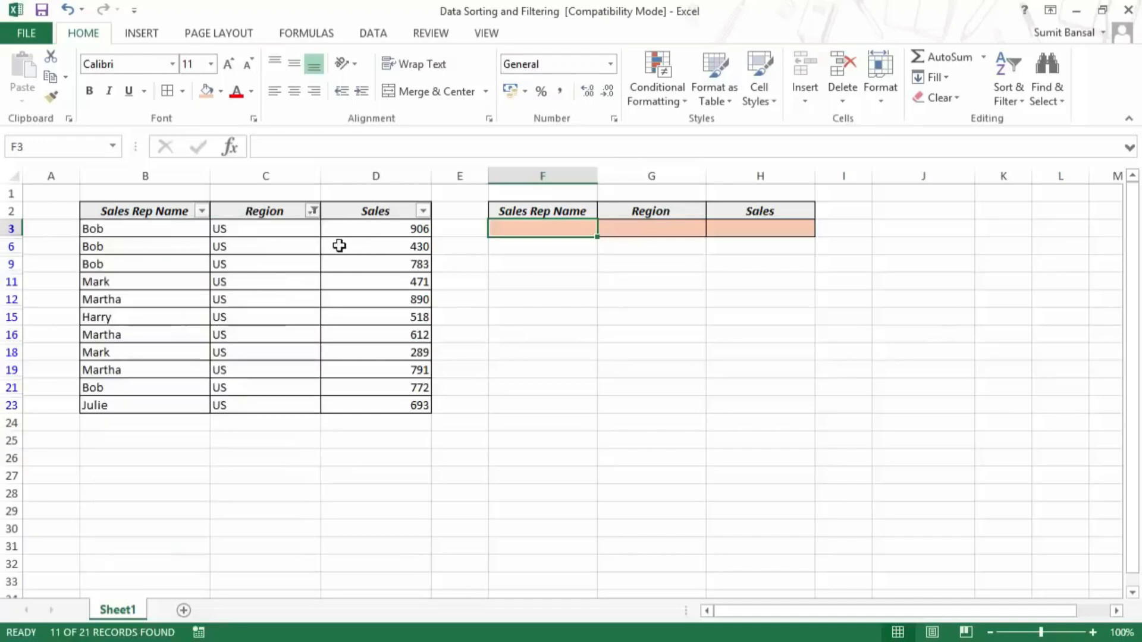
pyautogui.click(373, 34)
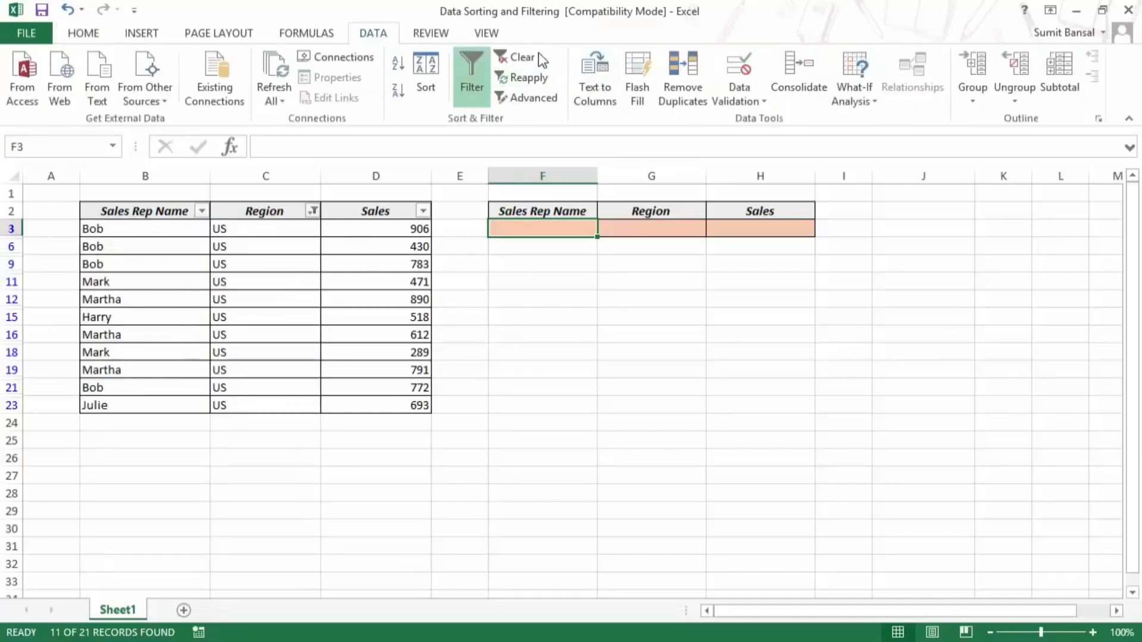
pyautogui.click(518, 57)
pyautogui.click(194, 229)
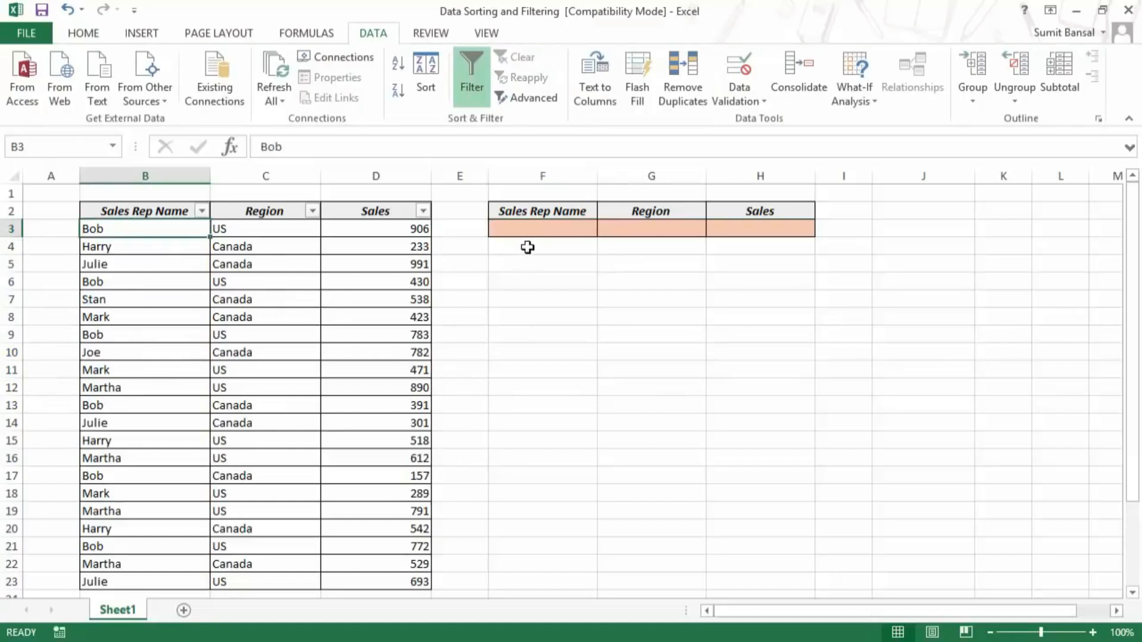
# Enter the sales rep name from cell B3 as the criterion in F3 and US as the Region criterion in G3
pyautogui.click(529, 227)
pyautogui.write('o')
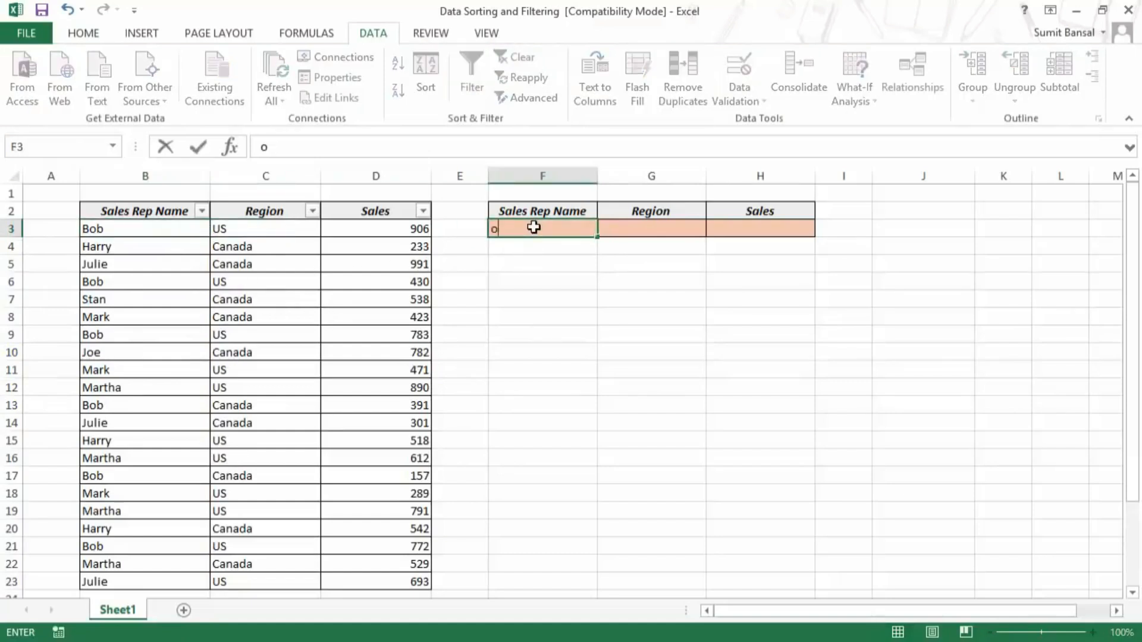
pyautogui.write('ob')
pyautogui.press('Tab')
pyautogui.write('U')
pyautogui.click(574, 260)
pyautogui.click(561, 229)
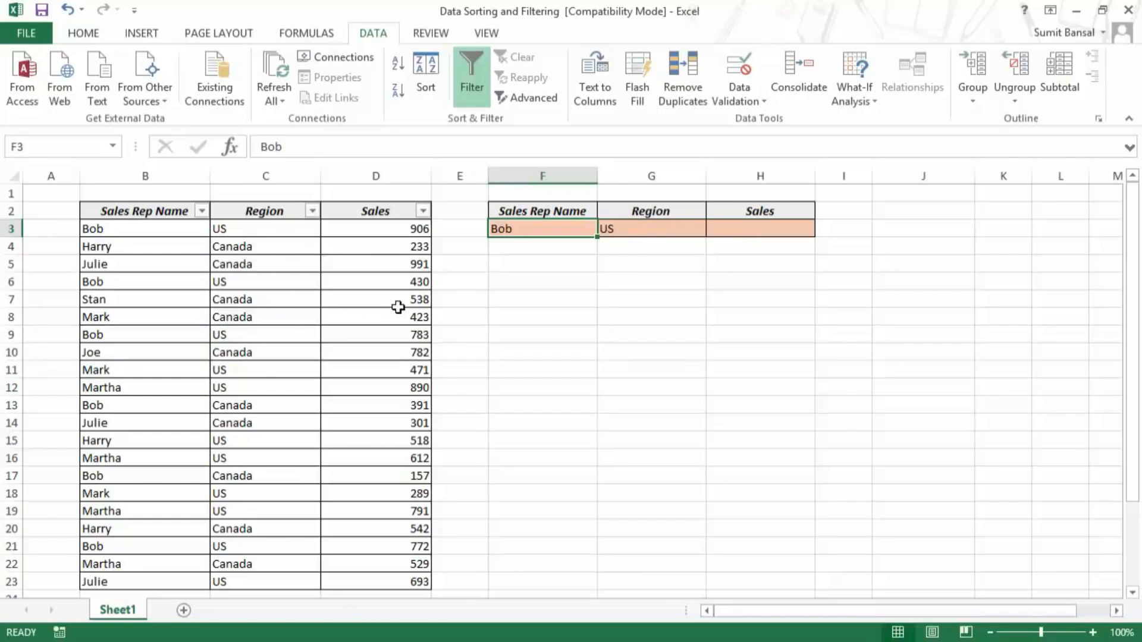
# Start an Advanced Filter on the sales table B2:D23, set to copy the results to another location
pyautogui.moveTo(161, 215); pyautogui.dragTo(419, 583)
pyautogui.click(532, 98)
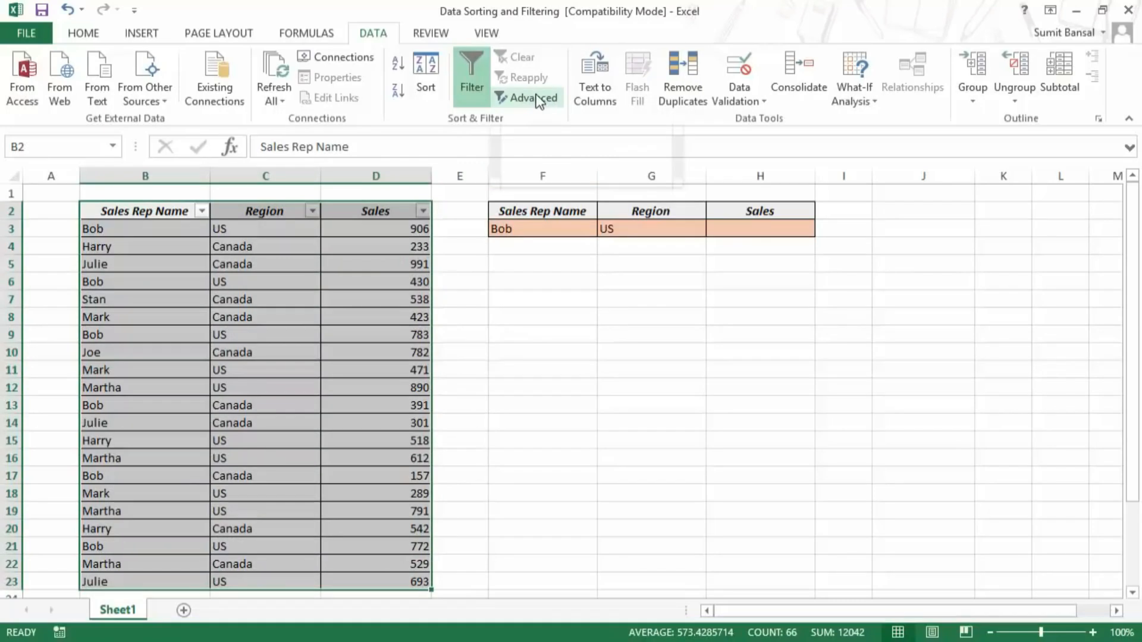
pyautogui.moveTo(631, 247); pyautogui.dragTo(618, 284)
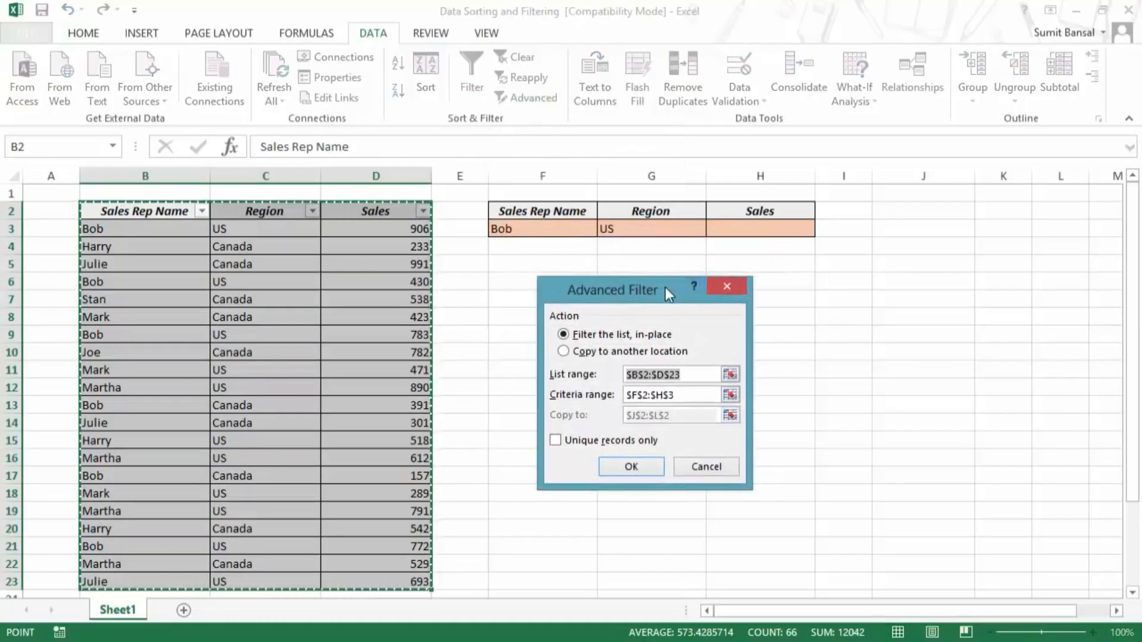
pyautogui.moveTo(664, 286); pyautogui.dragTo(643, 281)
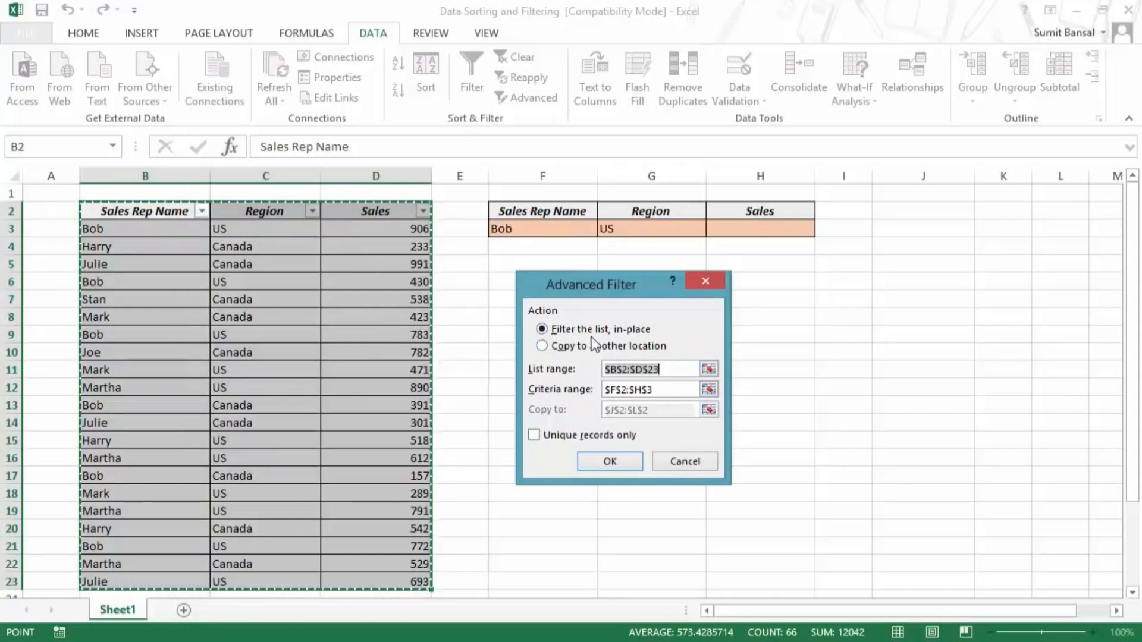
pyautogui.click(550, 347)
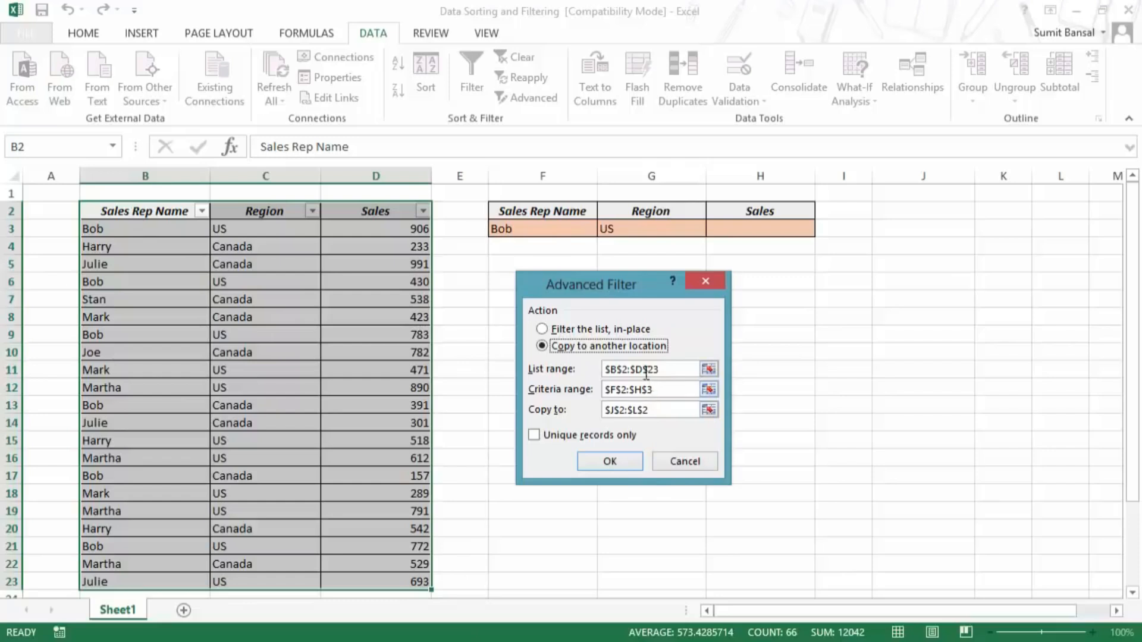
# Set the Advanced Filter's criteria range to F2:H3, the headers with the shaded cells below them
pyautogui.click(708, 389)
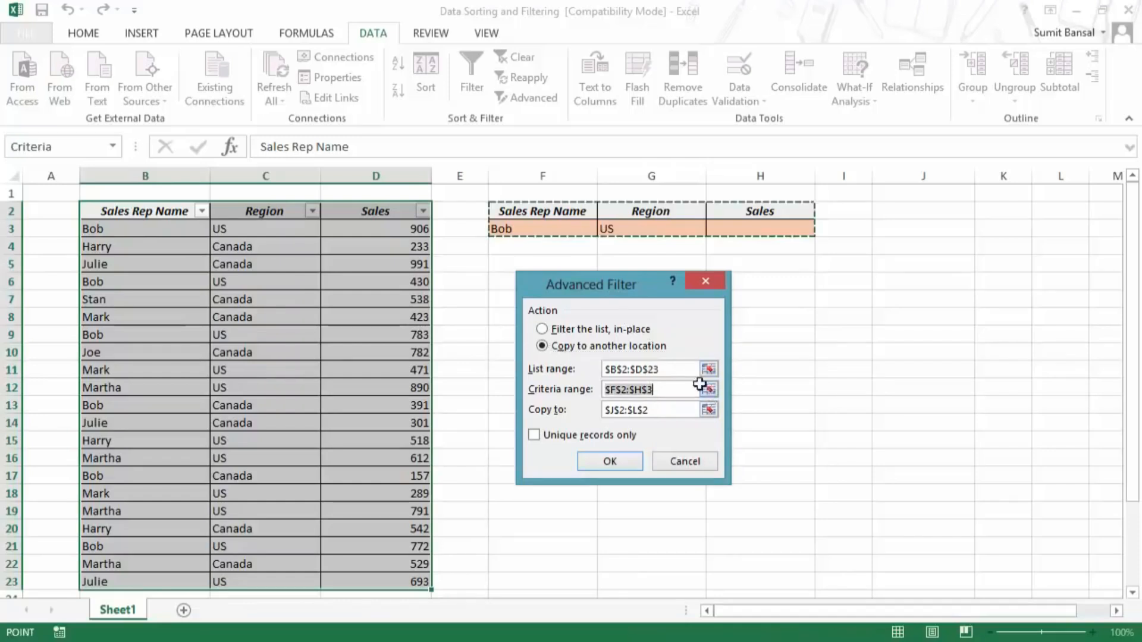
pyautogui.moveTo(556, 212); pyautogui.dragTo(727, 229)
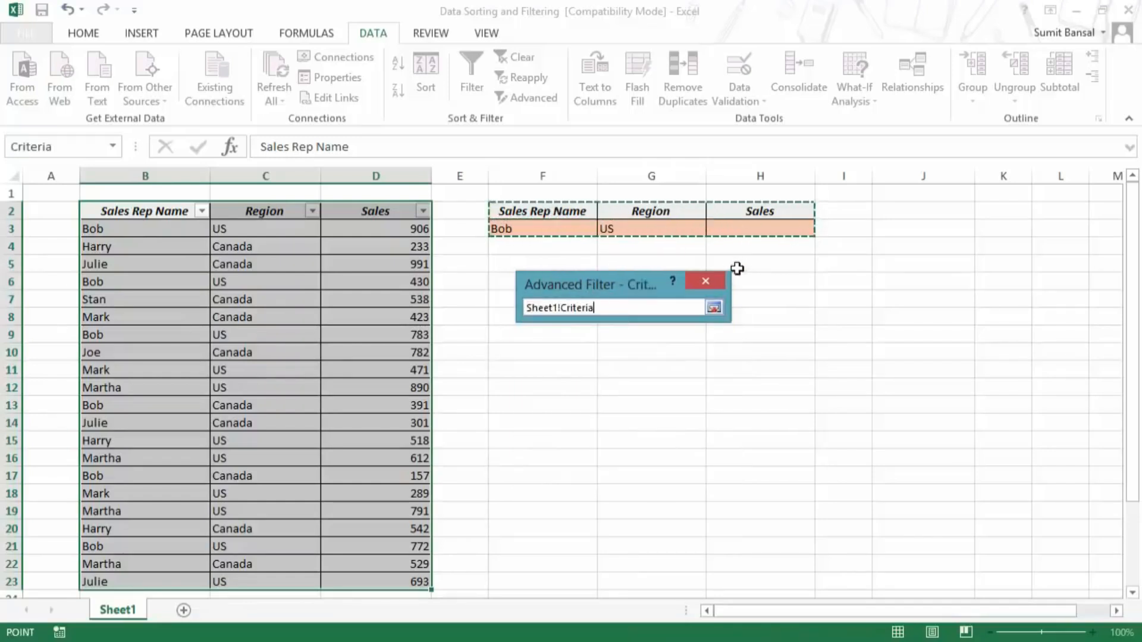
pyautogui.click(713, 307)
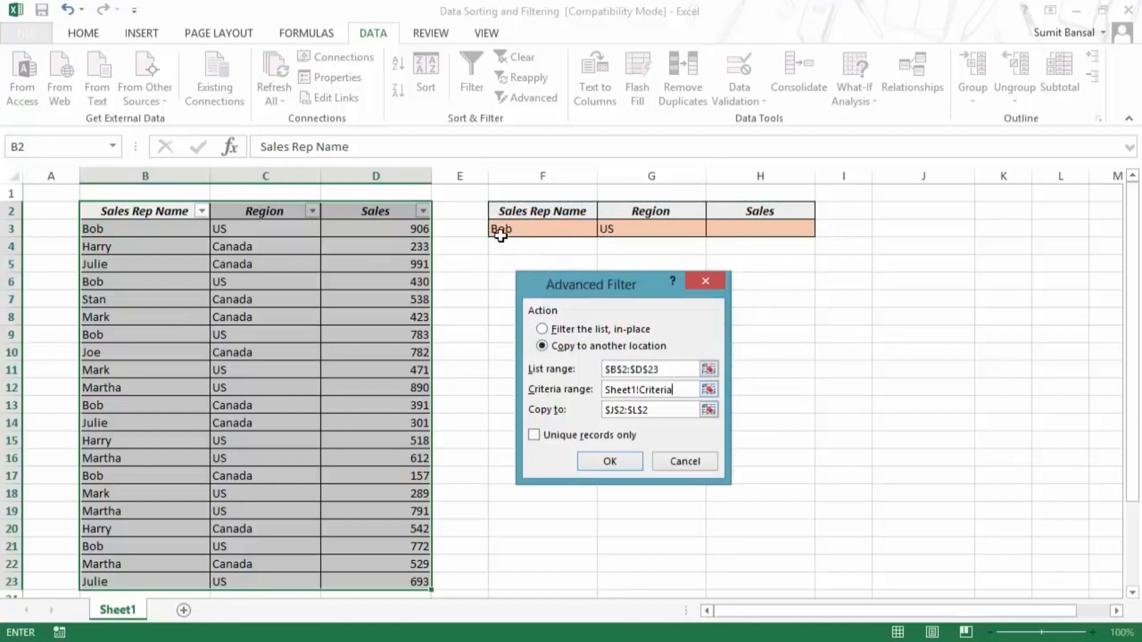
pyautogui.click(708, 389)
pyautogui.moveTo(566, 219); pyautogui.dragTo(759, 226)
pyautogui.click(714, 308)
# Set cell J7 as the copy destination and run the Advanced Filter
pyautogui.click(707, 411)
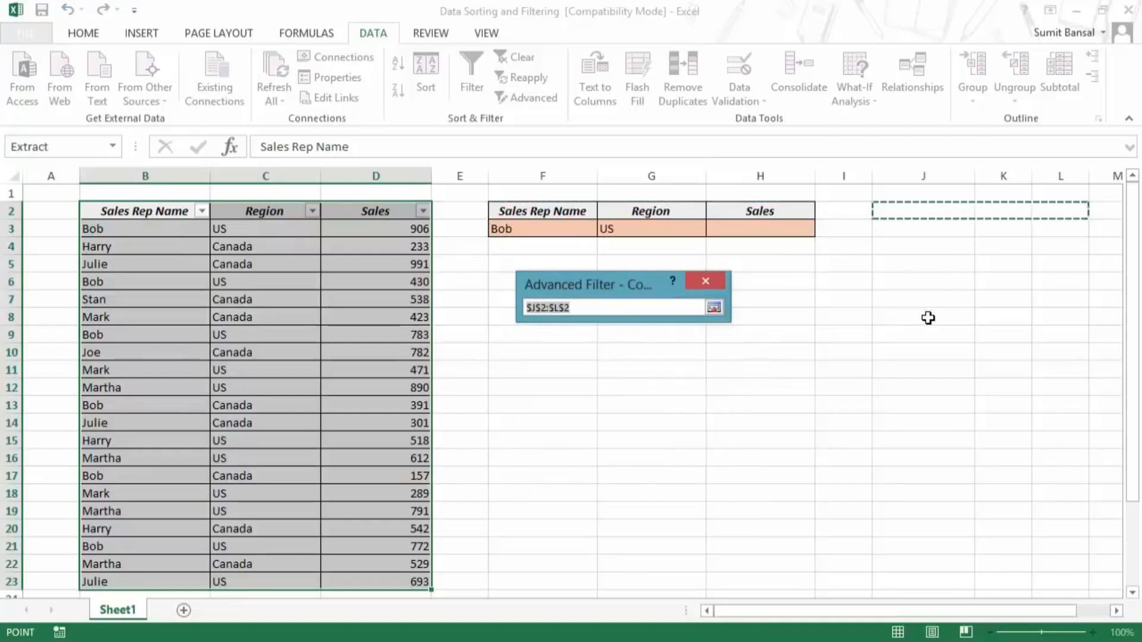
pyautogui.click(892, 301)
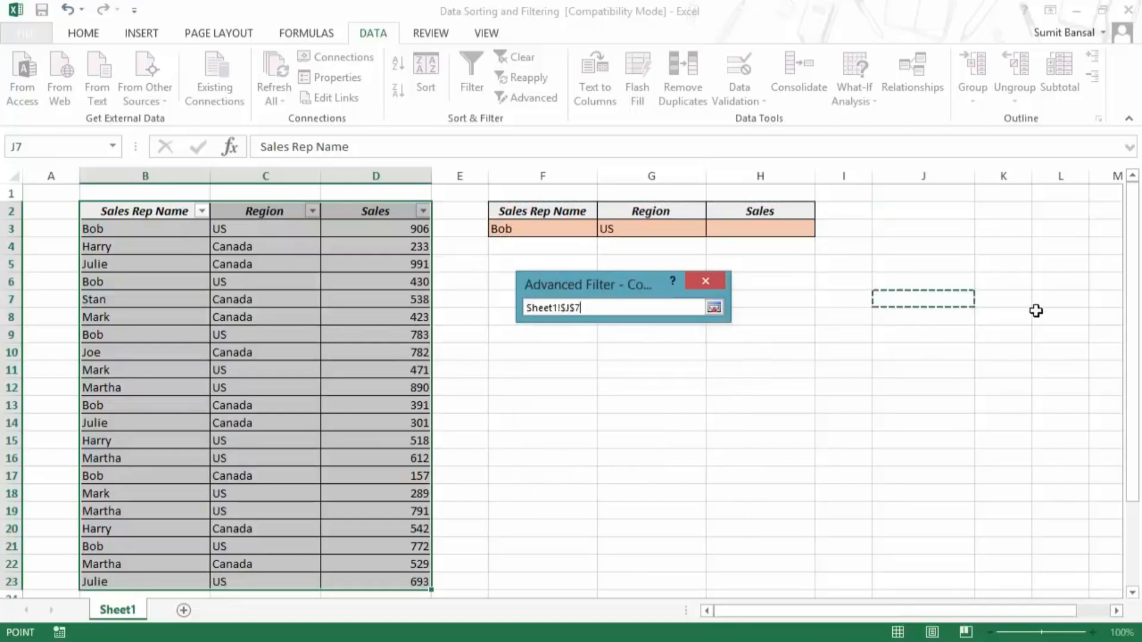
pyautogui.click(714, 308)
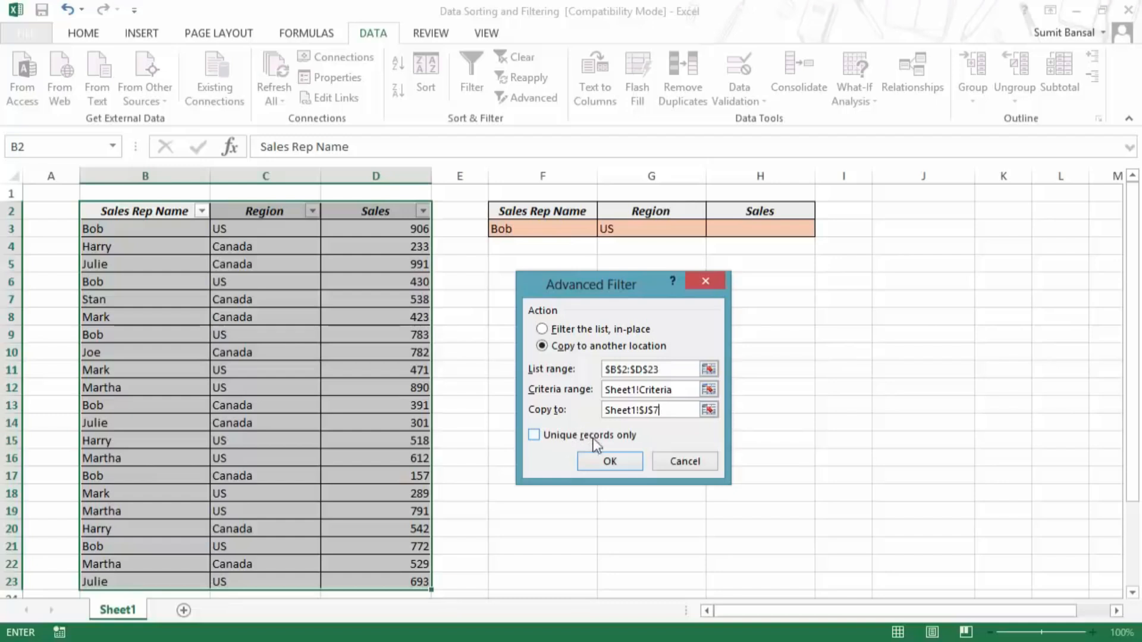
pyautogui.click(628, 464)
pyautogui.moveTo(933, 301); pyautogui.dragTo(1040, 369)
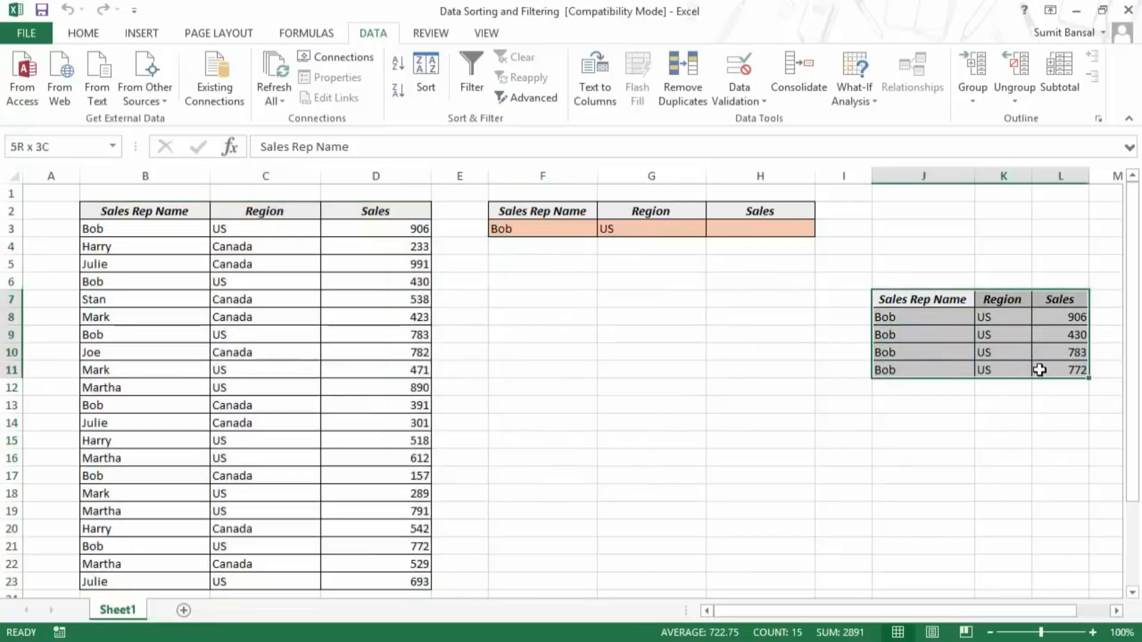
pyautogui.click(938, 301)
pyautogui.click(989, 301)
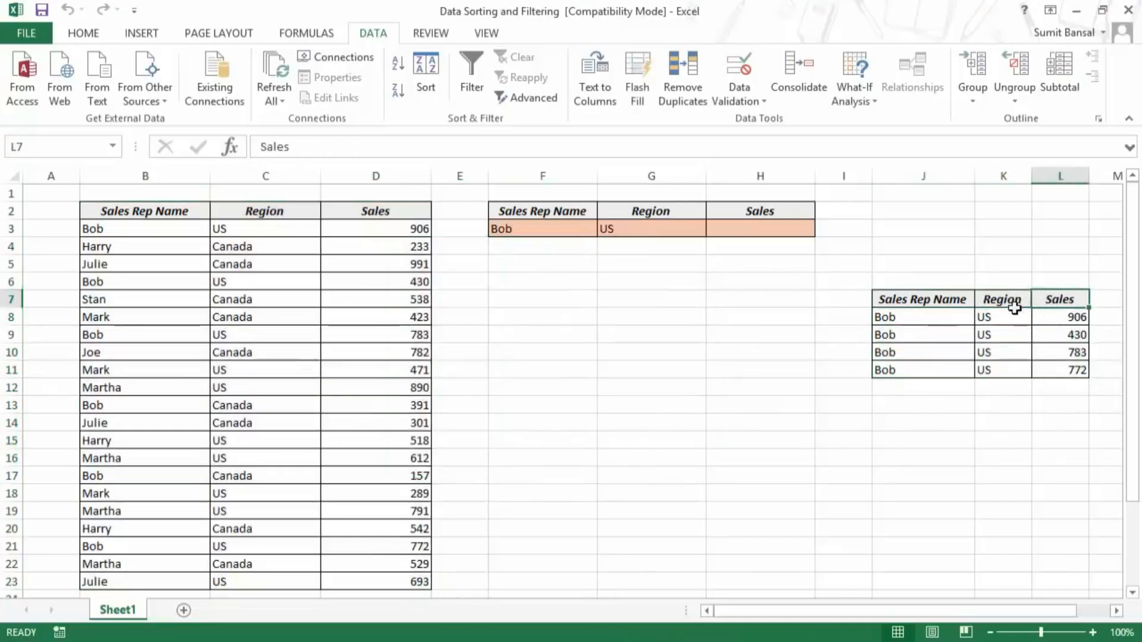
pyautogui.moveTo(919, 299); pyautogui.dragTo(1024, 364)
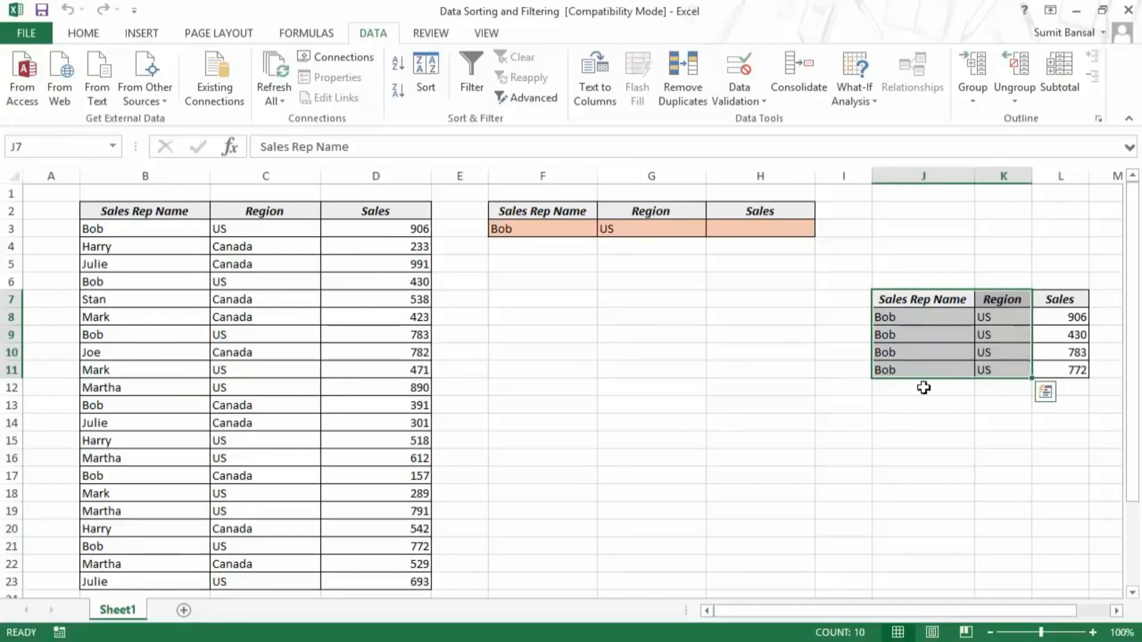
pyautogui.click(887, 437)
# Change the criteria to the sales rep name from cell B10 in F3 and Canada in G3
pyautogui.click(549, 236)
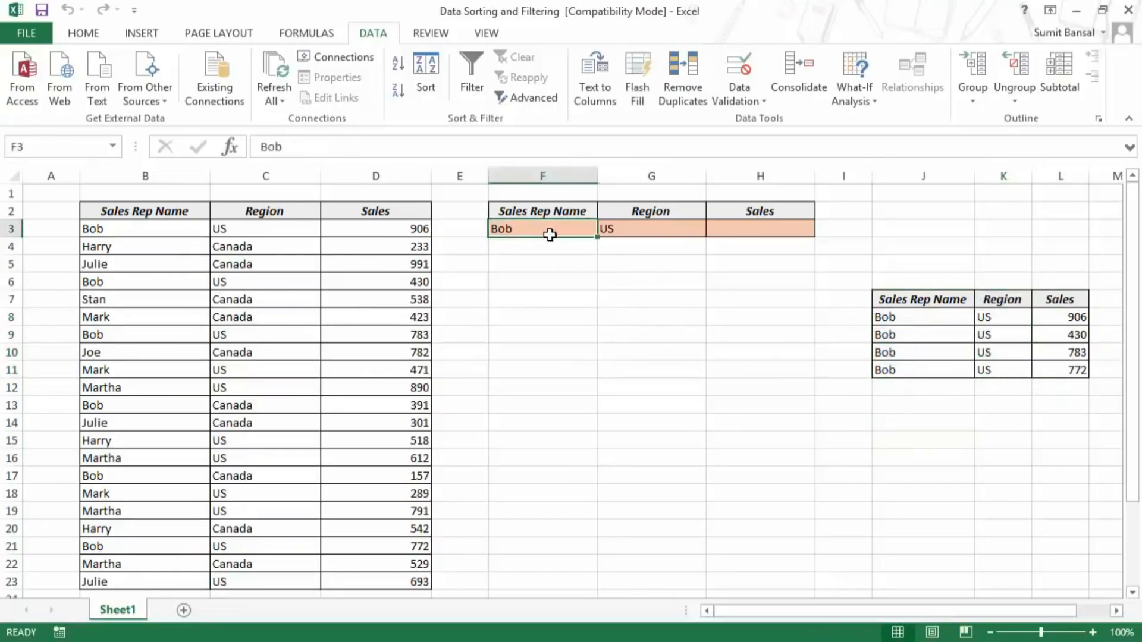
pyautogui.write('Joe')
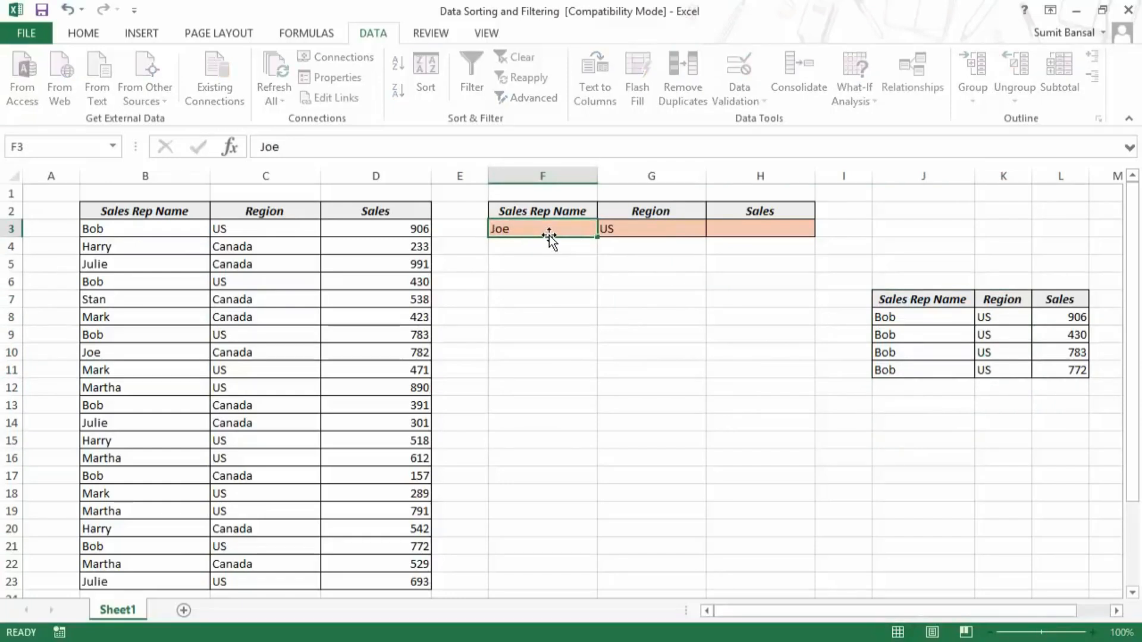
pyautogui.press('Tab')
pyautogui.write('Cana')
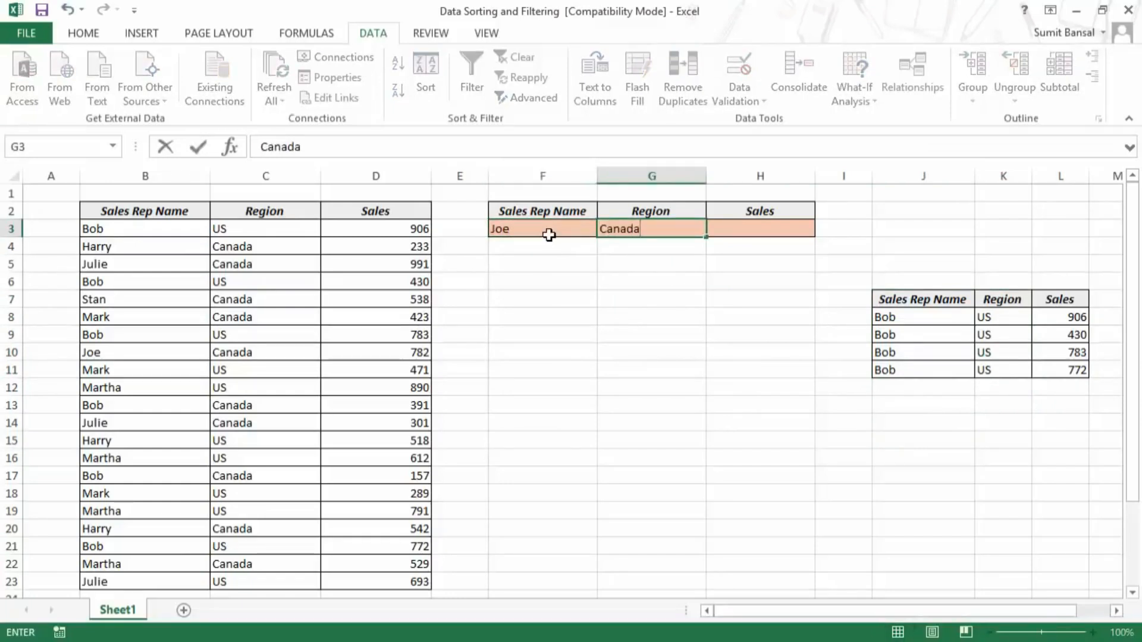
pyautogui.click(898, 411)
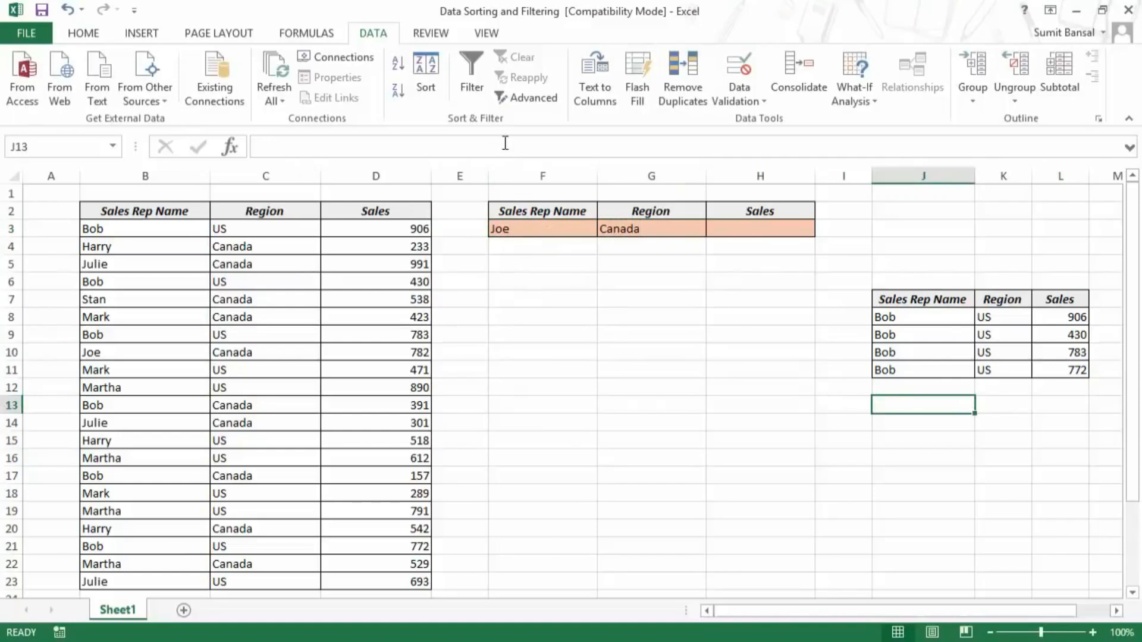
# Run an Advanced Filter on B2:D23 with criteria F2:H3, copying the matching records to cell J13
pyautogui.hotkey('alt', 'a')
pyautogui.press('q')
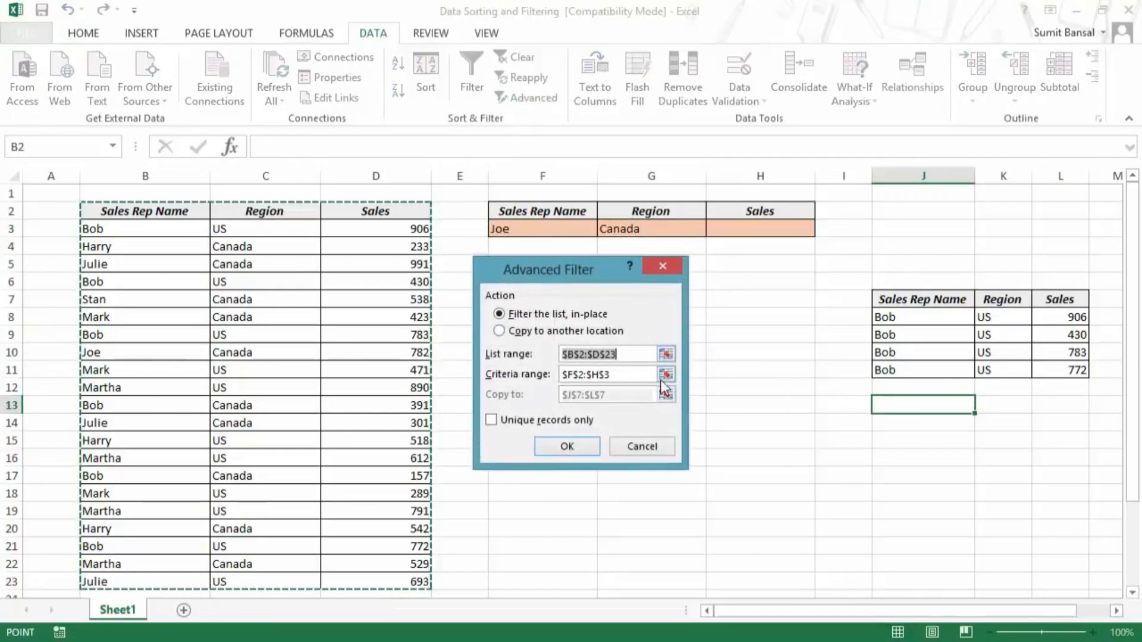
pyautogui.click(522, 331)
pyautogui.click(666, 394)
pyautogui.click(892, 408)
pyautogui.click(670, 292)
pyautogui.click(567, 446)
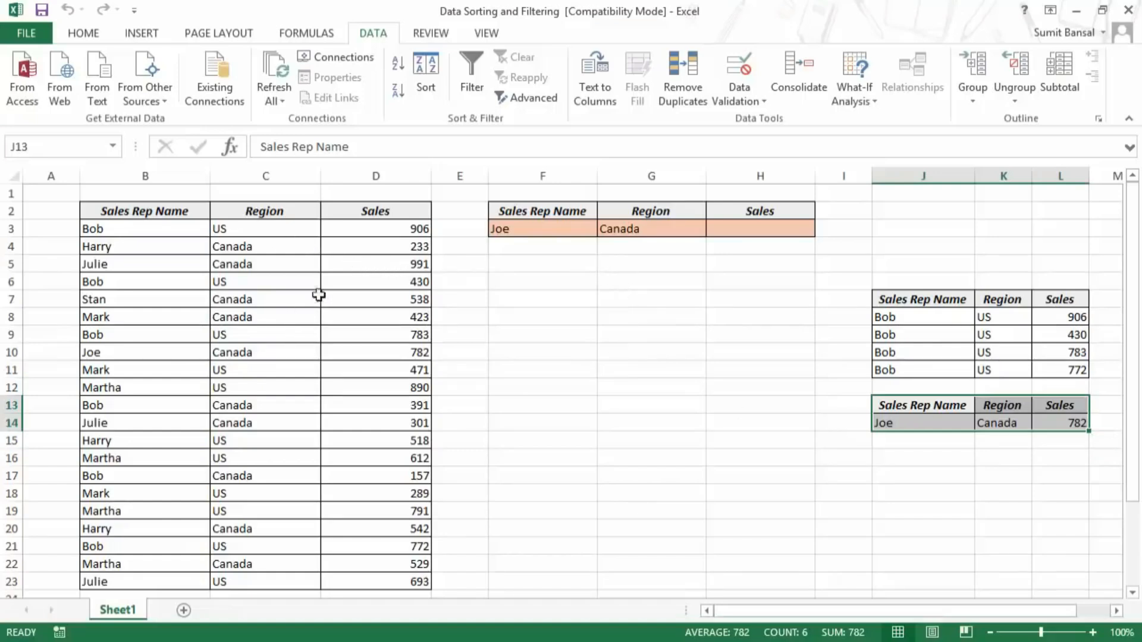
# Set the Sales Rep Name criterion in F3 to the wildcard *r* and the Region criterion in G3 to US
pyautogui.click(544, 228)
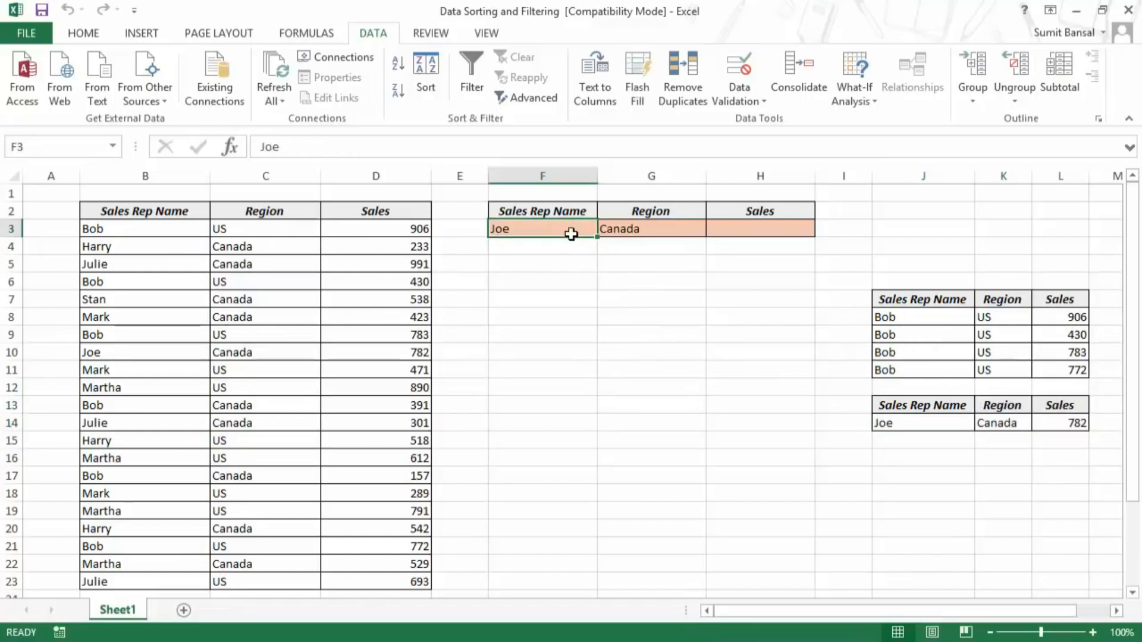
pyautogui.write('*')
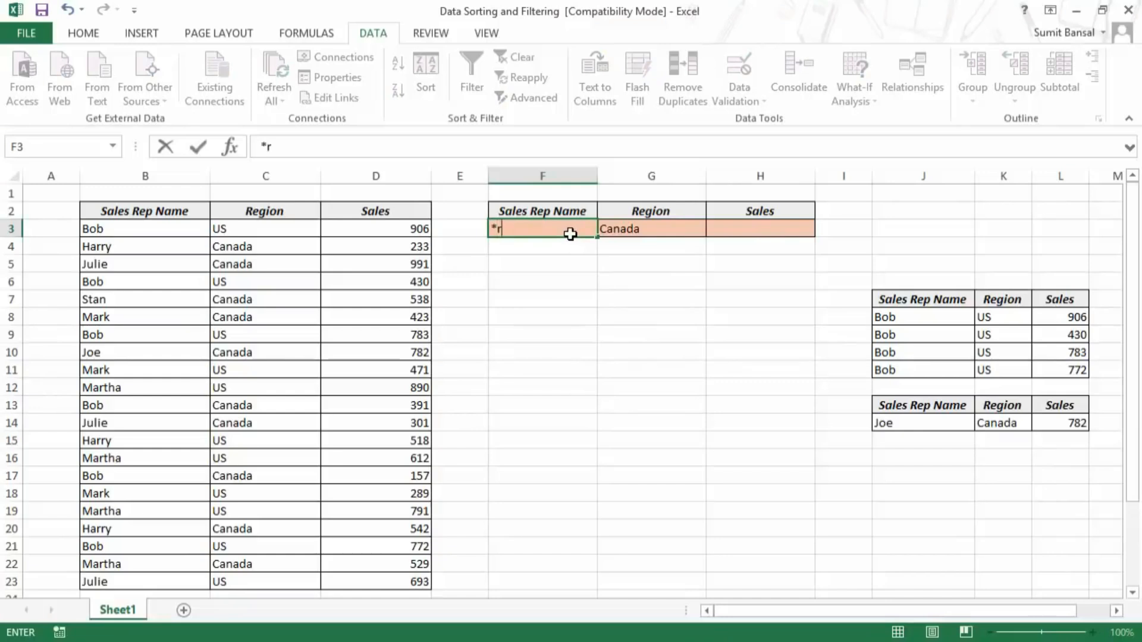
pyautogui.press('BackSpace')
pyautogui.click(592, 261)
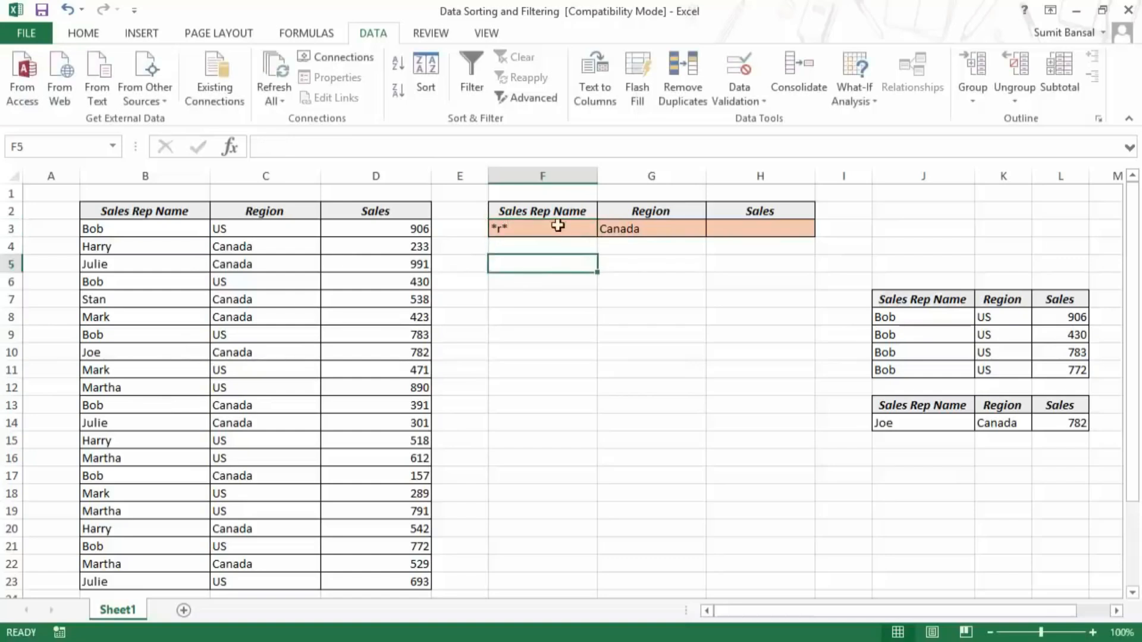
pyautogui.click(635, 227)
pyautogui.write('US')
pyautogui.press('Return')
pyautogui.click(631, 228)
# Run an Advanced Filter with the wildcard criteria in F2:H3, copying the matching records to cell J16
pyautogui.click(876, 454)
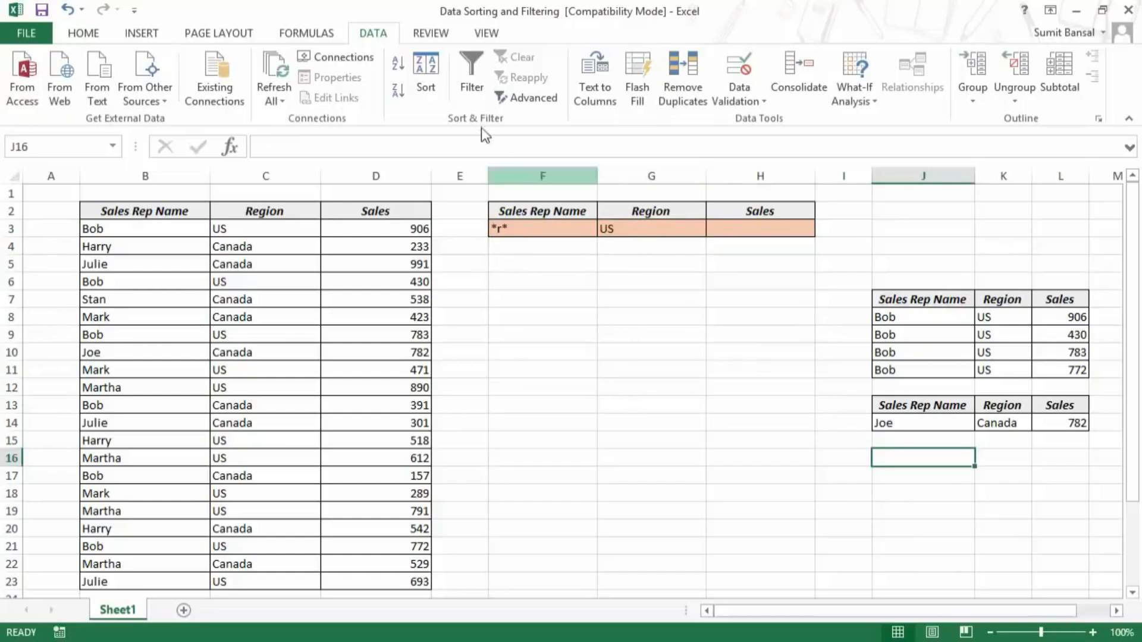
pyautogui.click(531, 99)
pyautogui.click(615, 334)
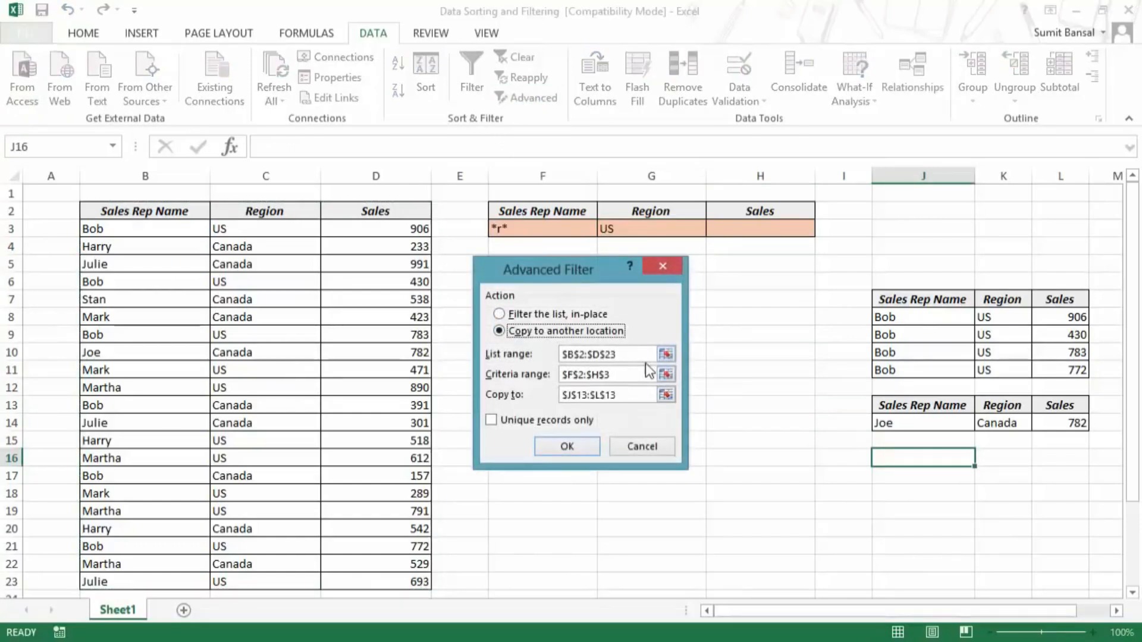
pyautogui.click(666, 395)
pyautogui.click(900, 458)
pyautogui.click(670, 292)
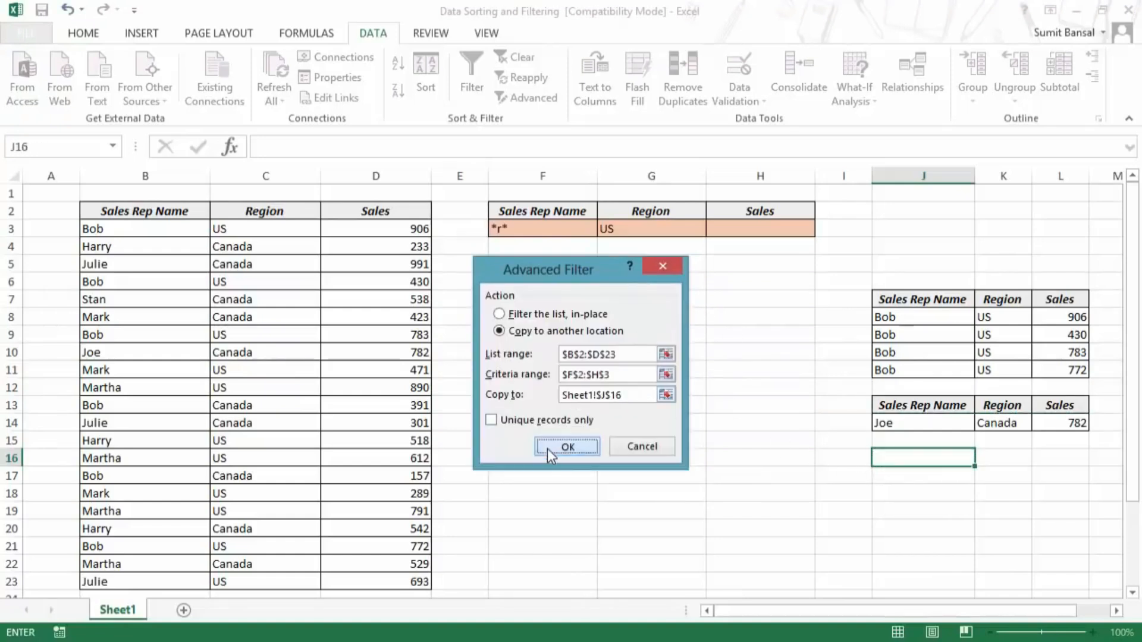
pyautogui.click(548, 452)
pyautogui.scroll(-1, 923, 479)
pyautogui.scroll(1, 930, 441)
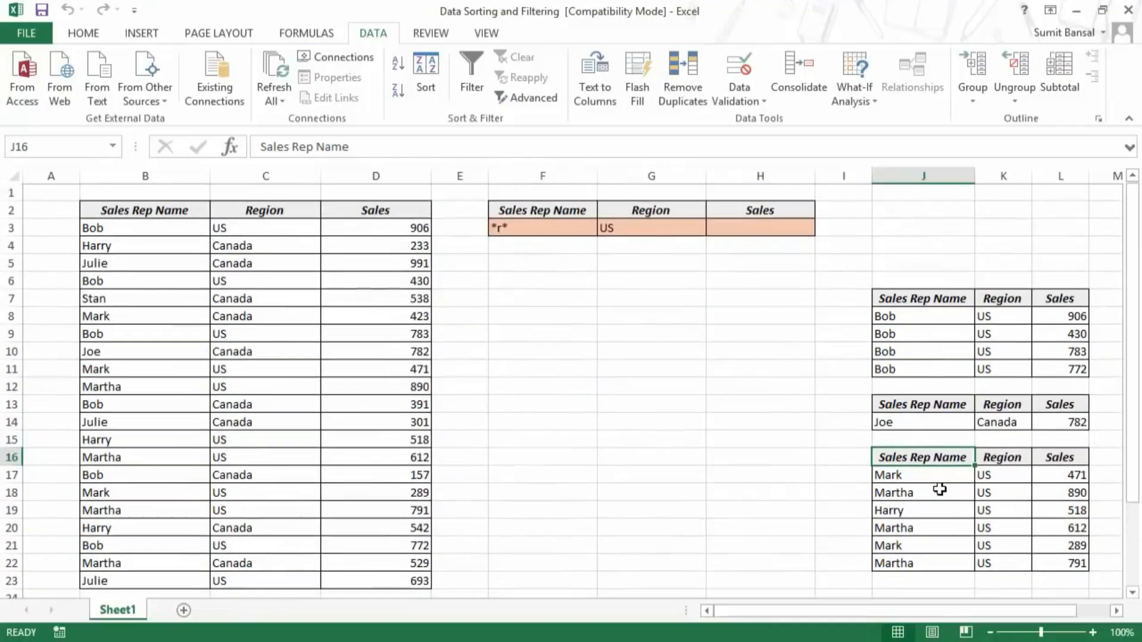
pyautogui.moveTo(898, 476); pyautogui.dragTo(902, 563)
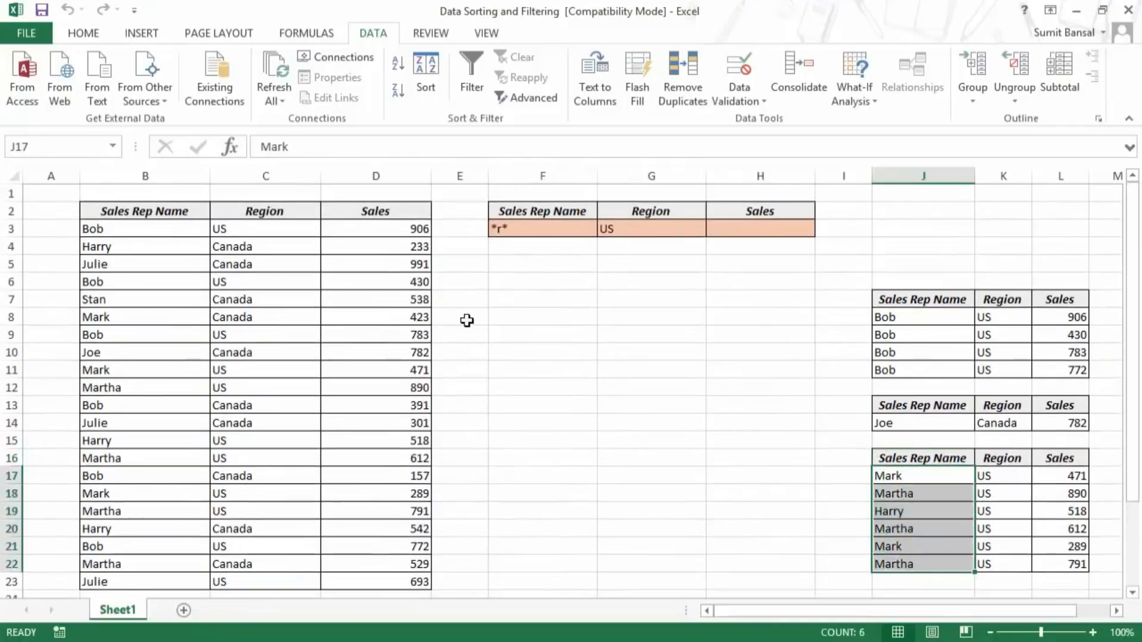
# Clear all contents and formatting from the previously extracted results in J7:L22
pyautogui.click(523, 229)
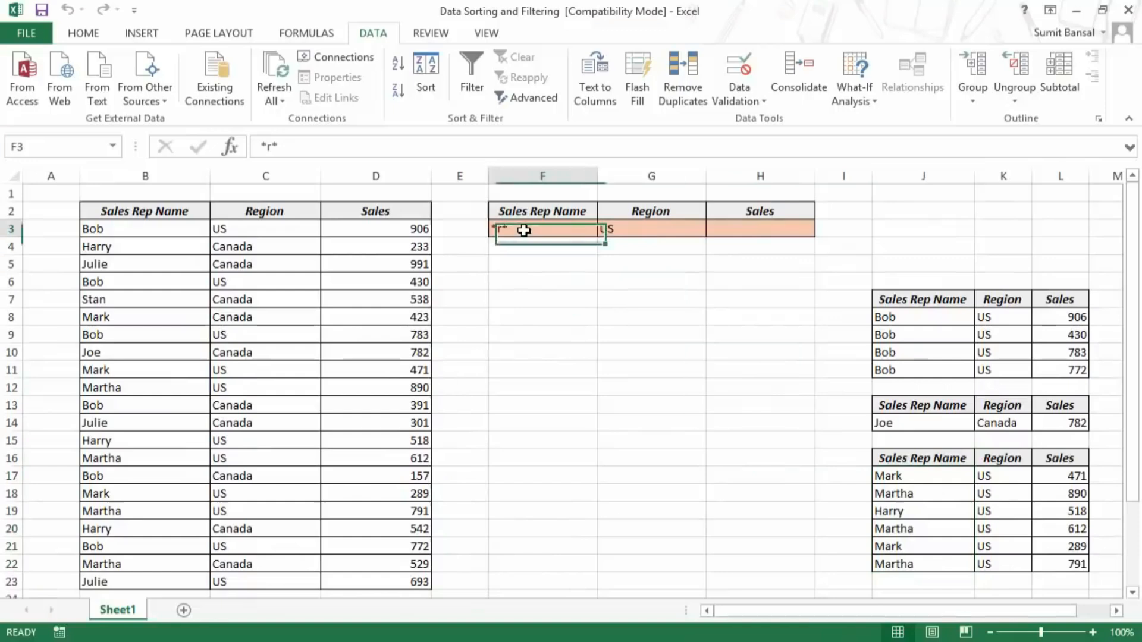
pyautogui.click(731, 231)
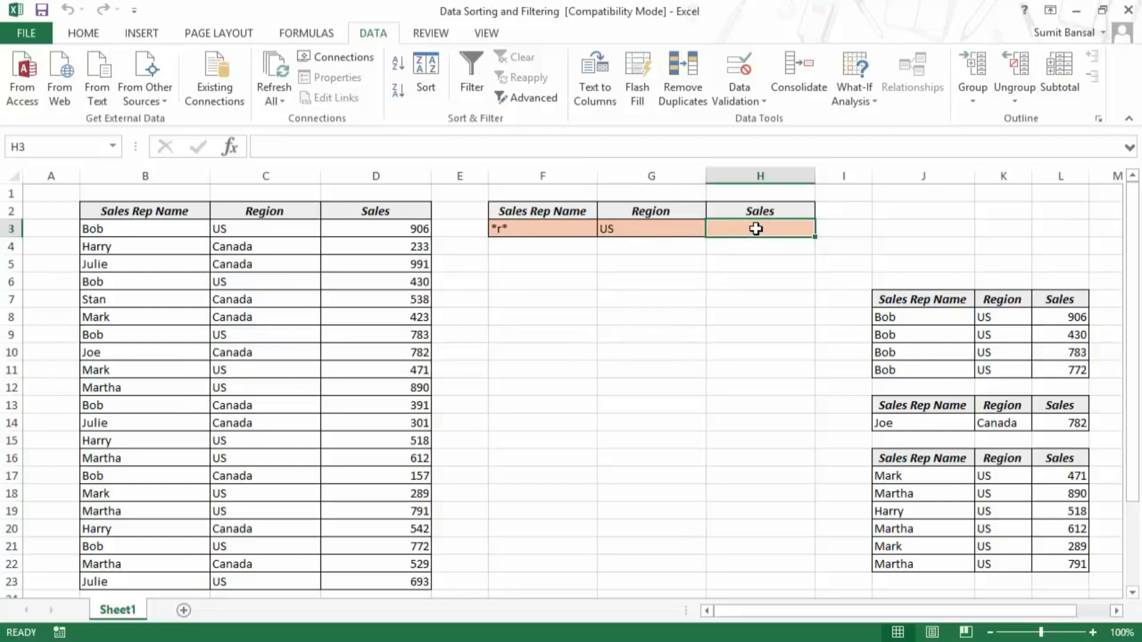
pyautogui.moveTo(895, 300); pyautogui.dragTo(1052, 564)
pyautogui.hotkey('alt', 'h')
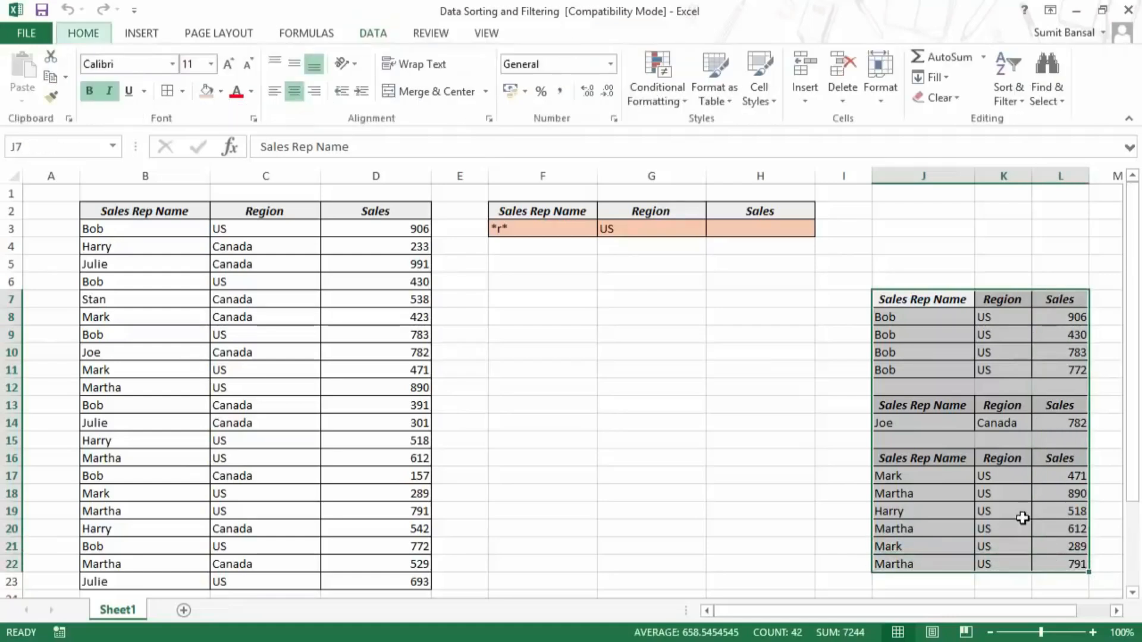
pyautogui.press('e')
pyautogui.press('a')
pyautogui.click(914, 295)
# Add the criterion >200 for Sales in cell H3
pyautogui.doubleClick(767, 228)
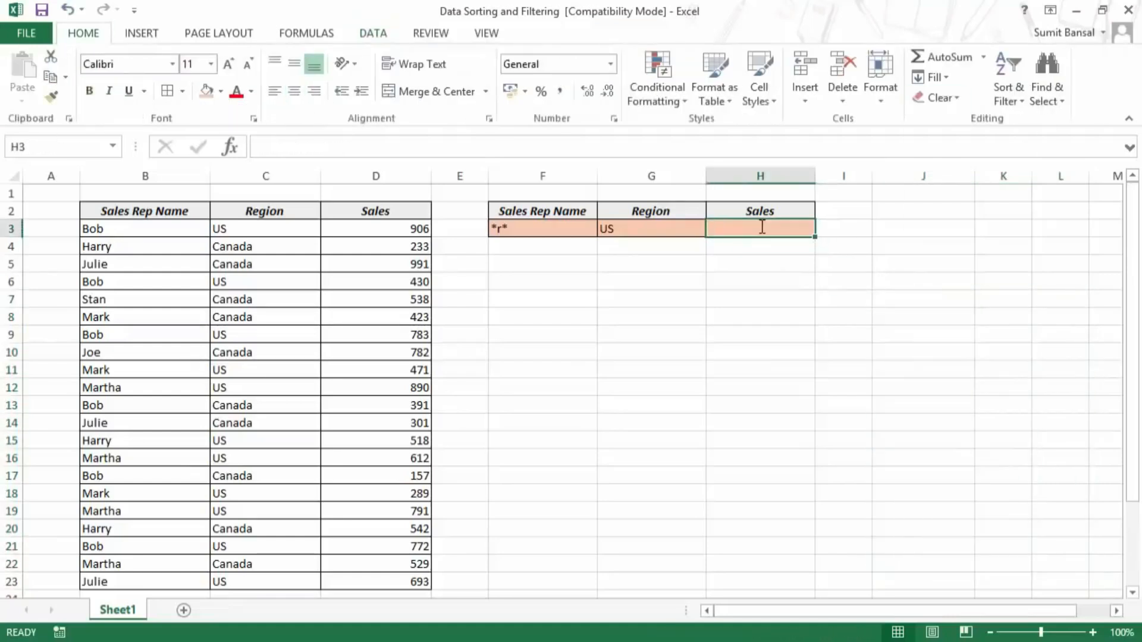
pyautogui.write('>200')
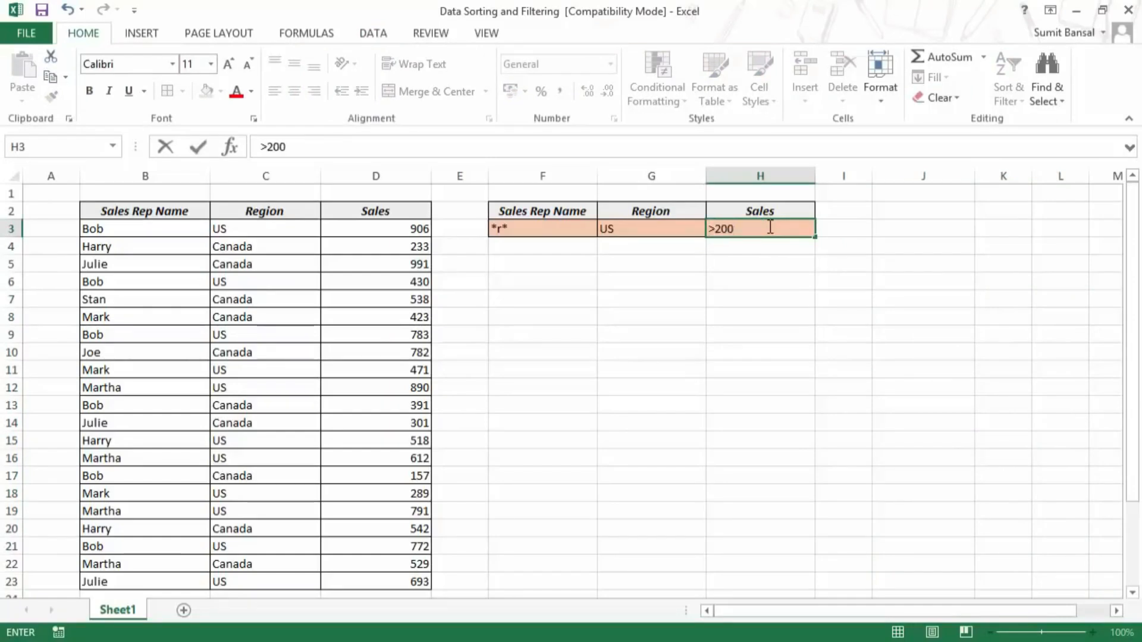
pyautogui.press('Return')
pyautogui.click(772, 229)
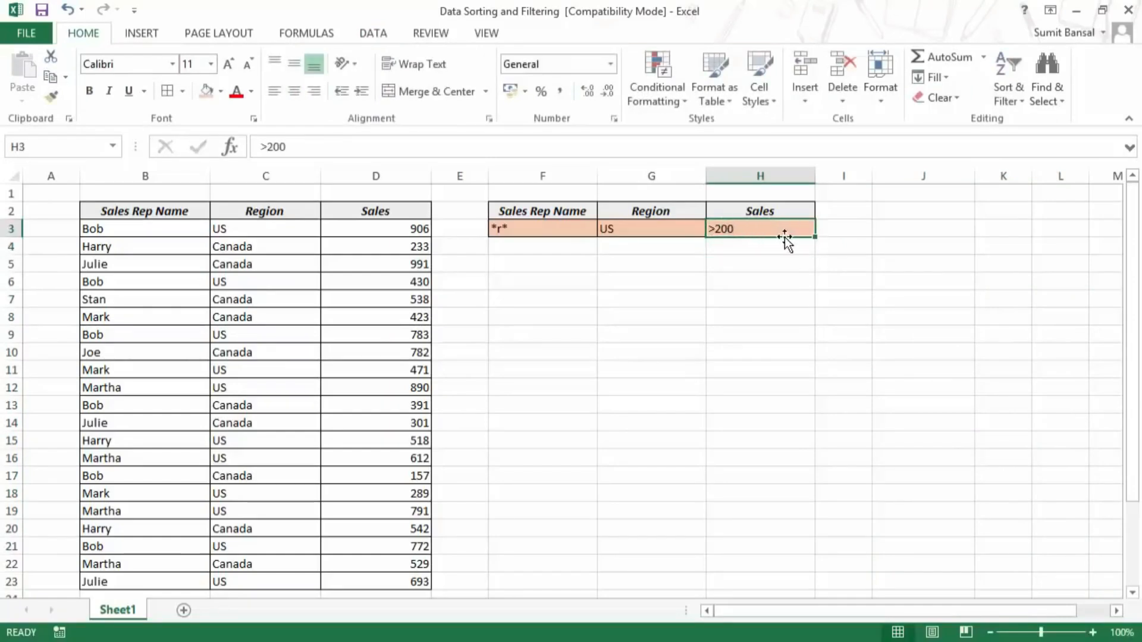
# Run an Advanced Filter on B2:D23 with criteria F2:H3, copying the records to J7, and check each extracted column
pyautogui.click(890, 298)
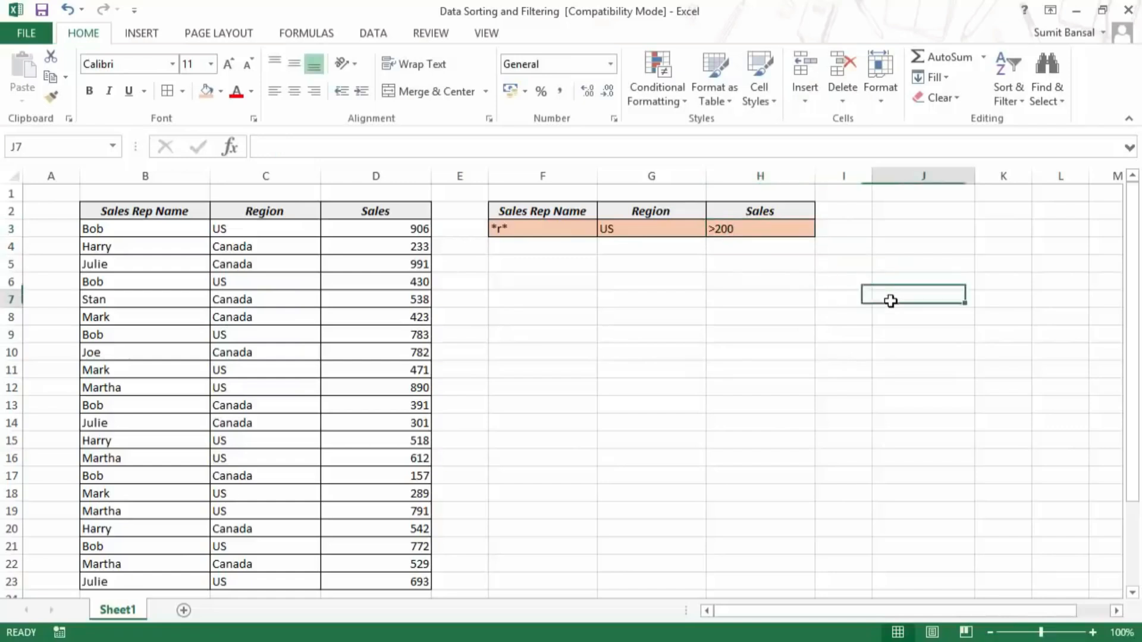
pyautogui.click(396, 33)
pyautogui.click(522, 101)
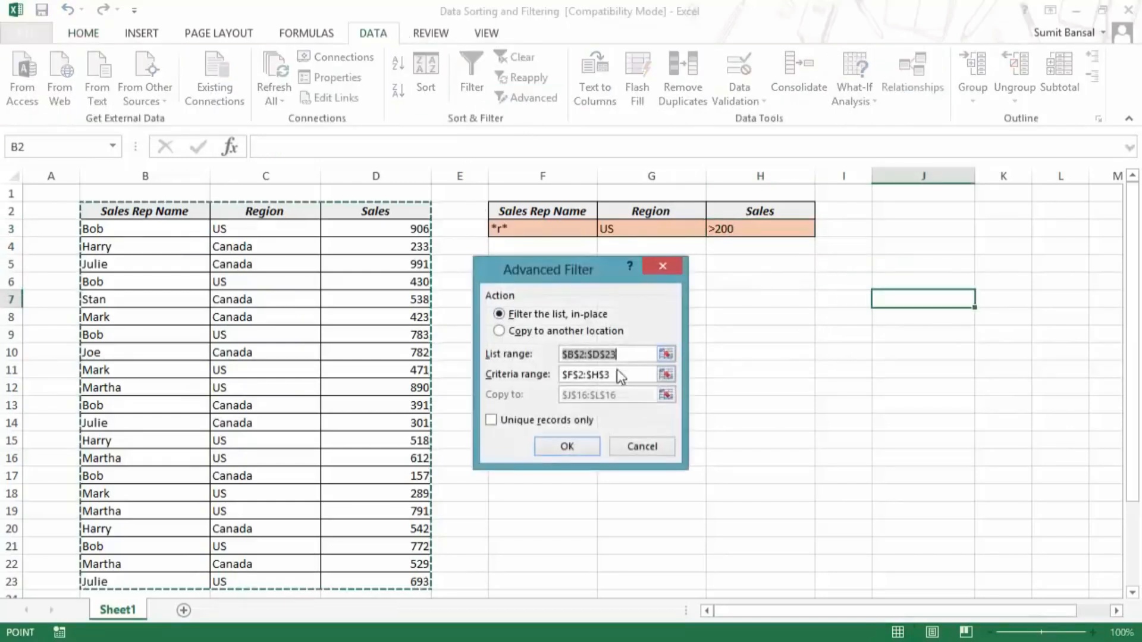
pyautogui.hotkey('alt', 'o')
pyautogui.click(667, 394)
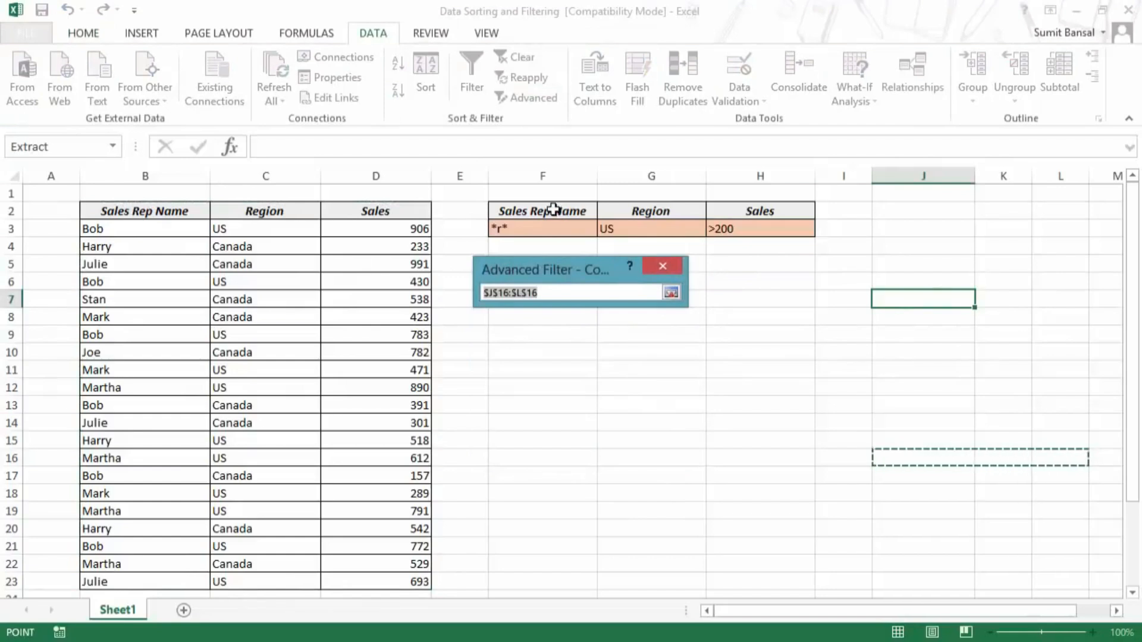
pyautogui.click(888, 303)
pyautogui.click(671, 293)
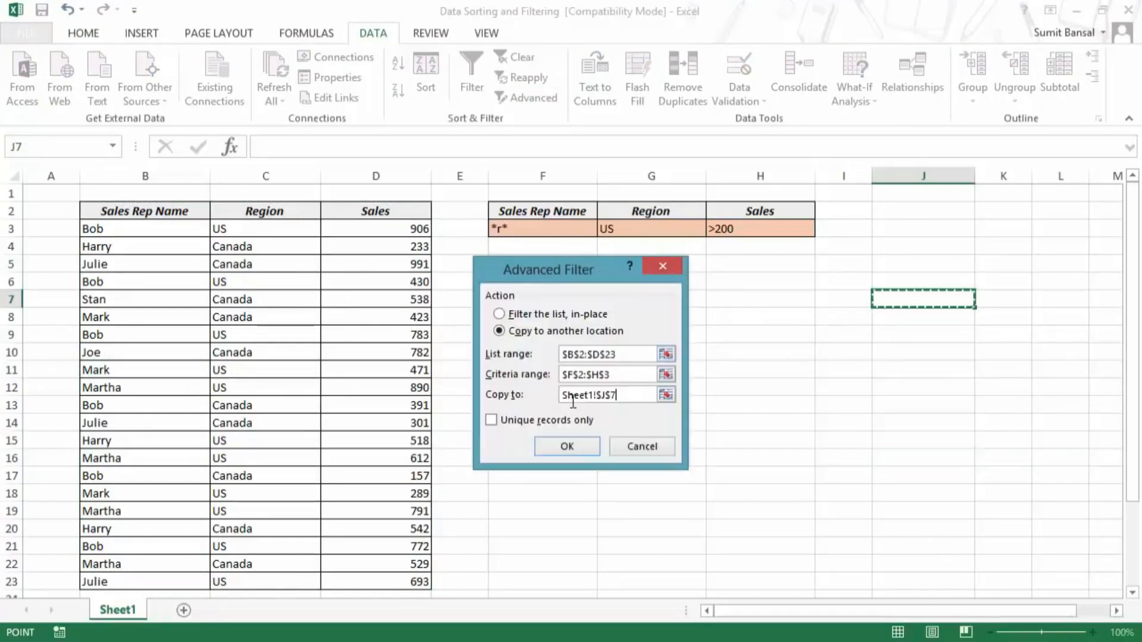
pyautogui.click(559, 449)
pyautogui.moveTo(925, 298); pyautogui.dragTo(1058, 400)
pyautogui.moveTo(922, 316); pyautogui.dragTo(1047, 402)
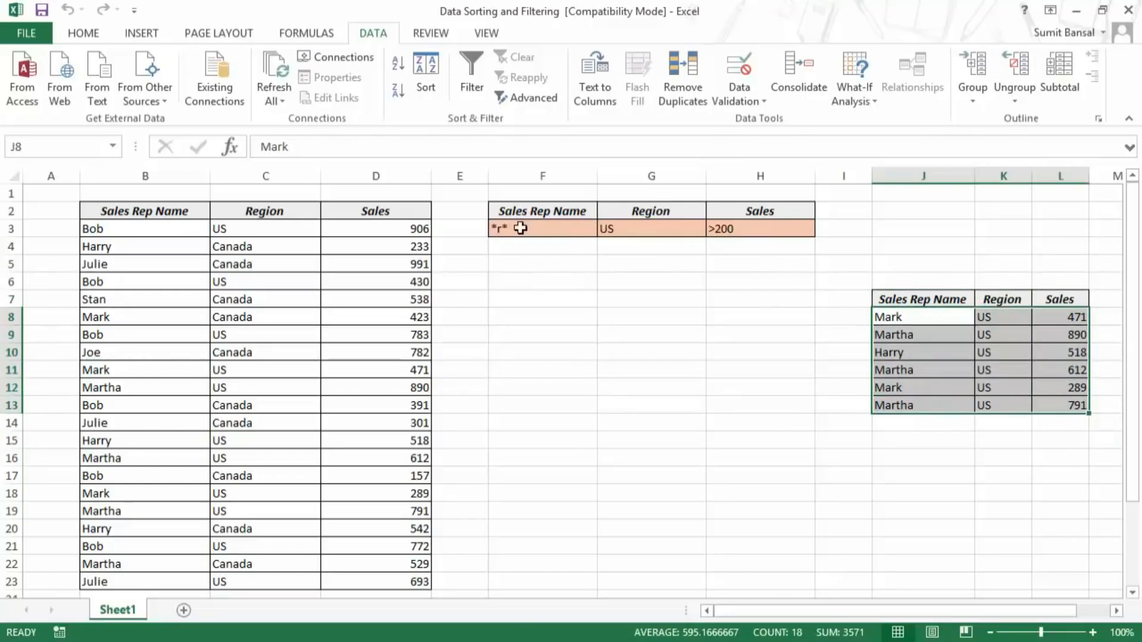
pyautogui.moveTo(912, 321); pyautogui.dragTo(920, 402)
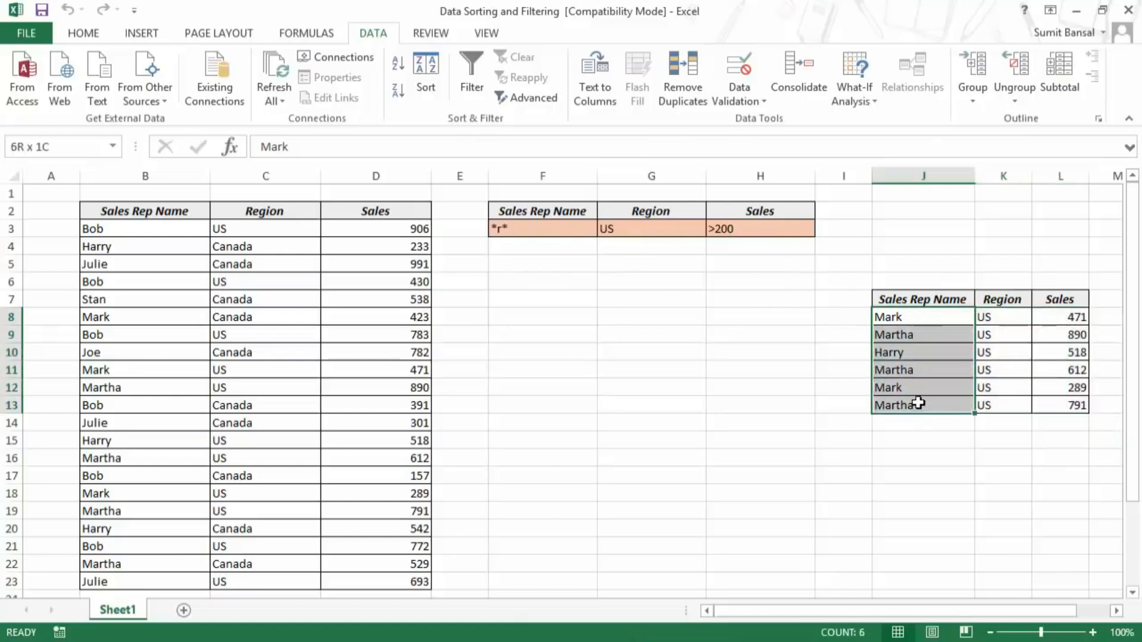
pyautogui.moveTo(984, 318); pyautogui.dragTo(1004, 406)
pyautogui.moveTo(1064, 321); pyautogui.dragTo(1064, 406)
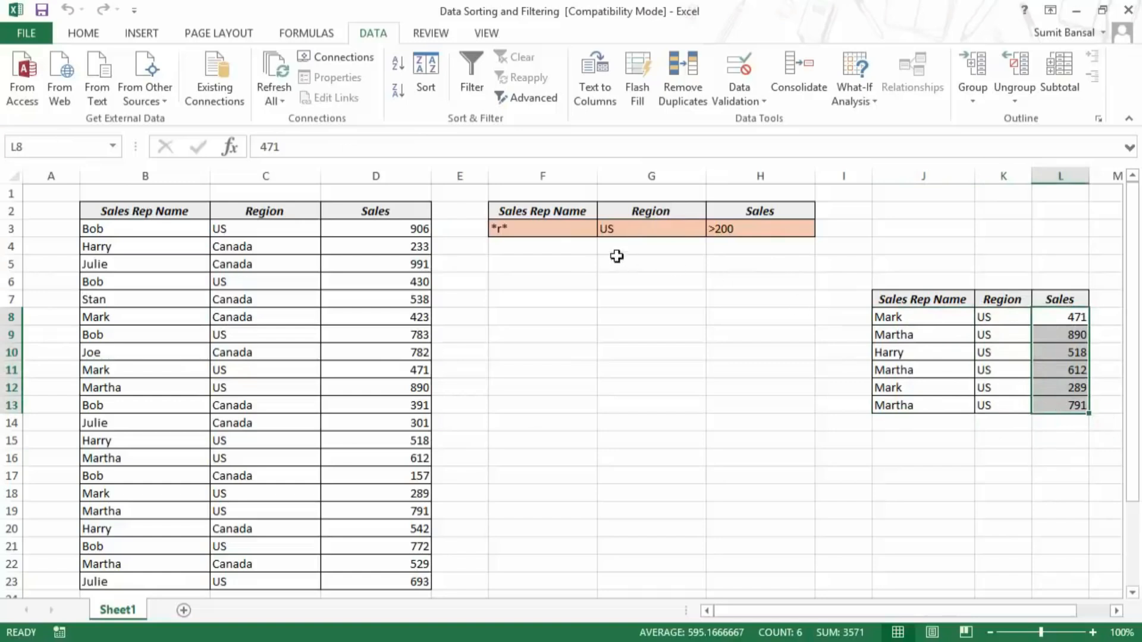
# Replace the wildcard criterion in F3 with the sales rep name from cell B3
pyautogui.click(523, 232)
pyautogui.doubleClick(497, 224)
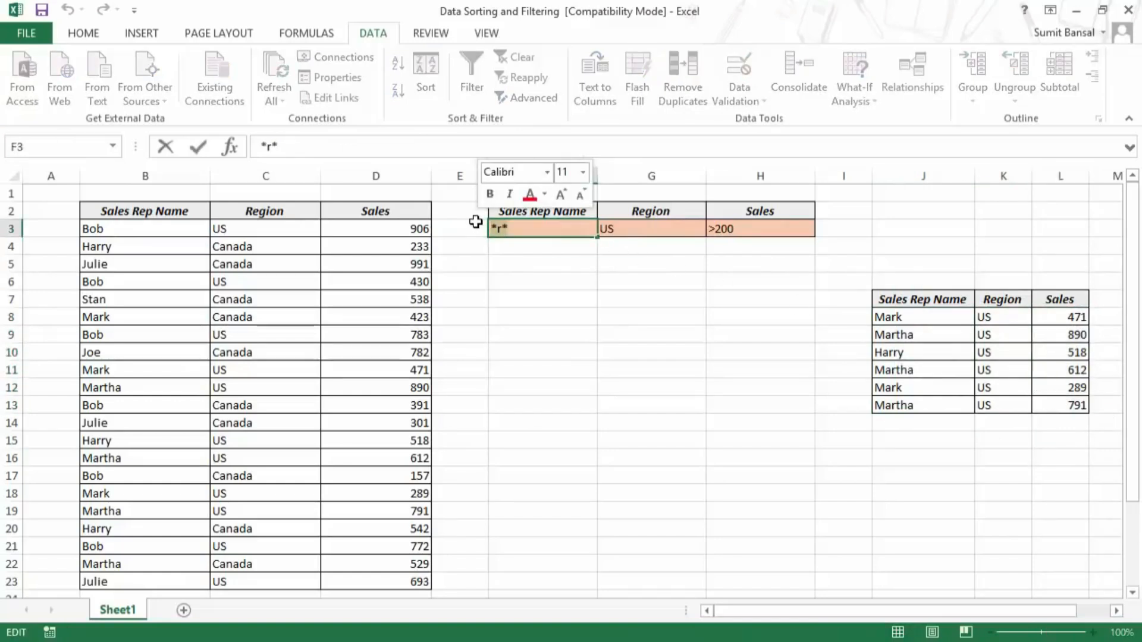
pyautogui.write('Bob')
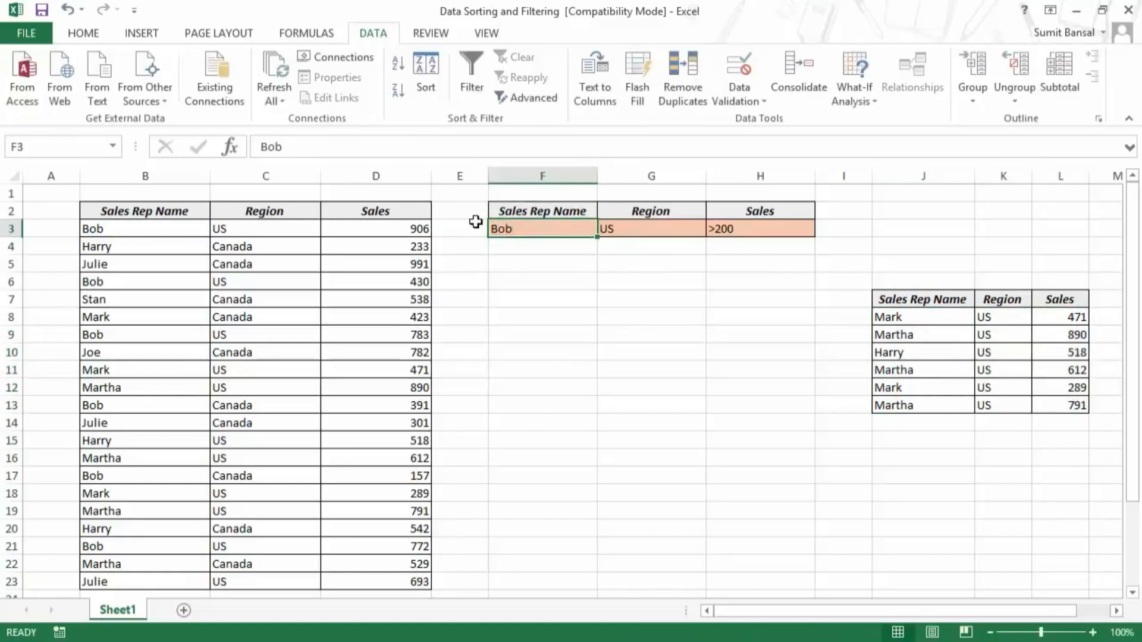
# Run an Advanced Filter with the updated criteria in F2:H3, copying the matching records to cell J15
pyautogui.click(909, 439)
pyautogui.click(532, 97)
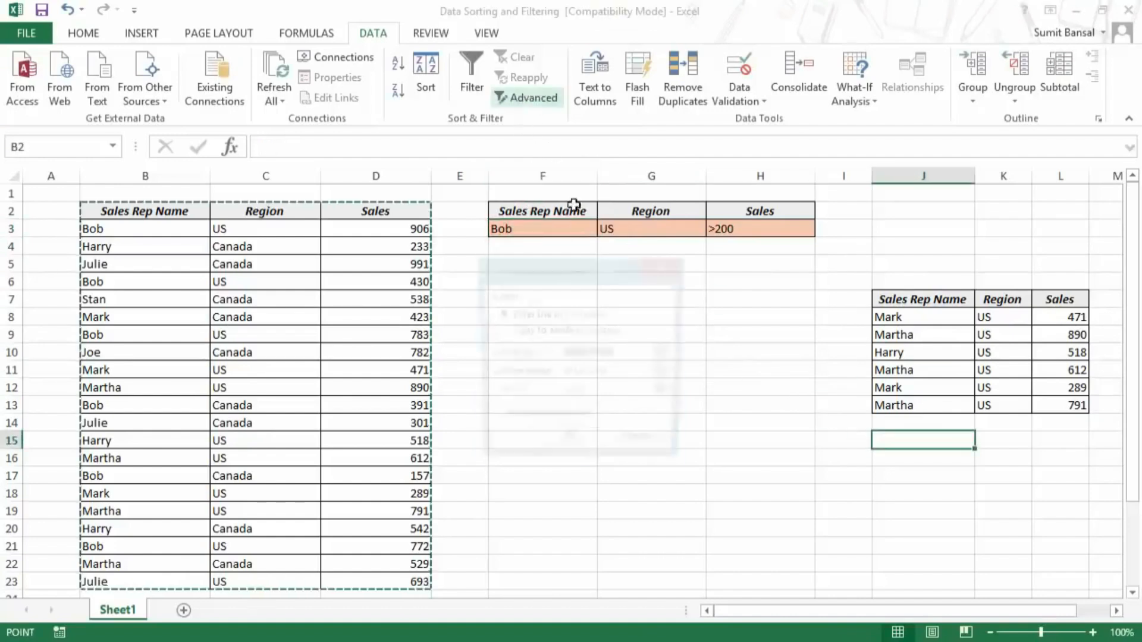
pyautogui.click(554, 332)
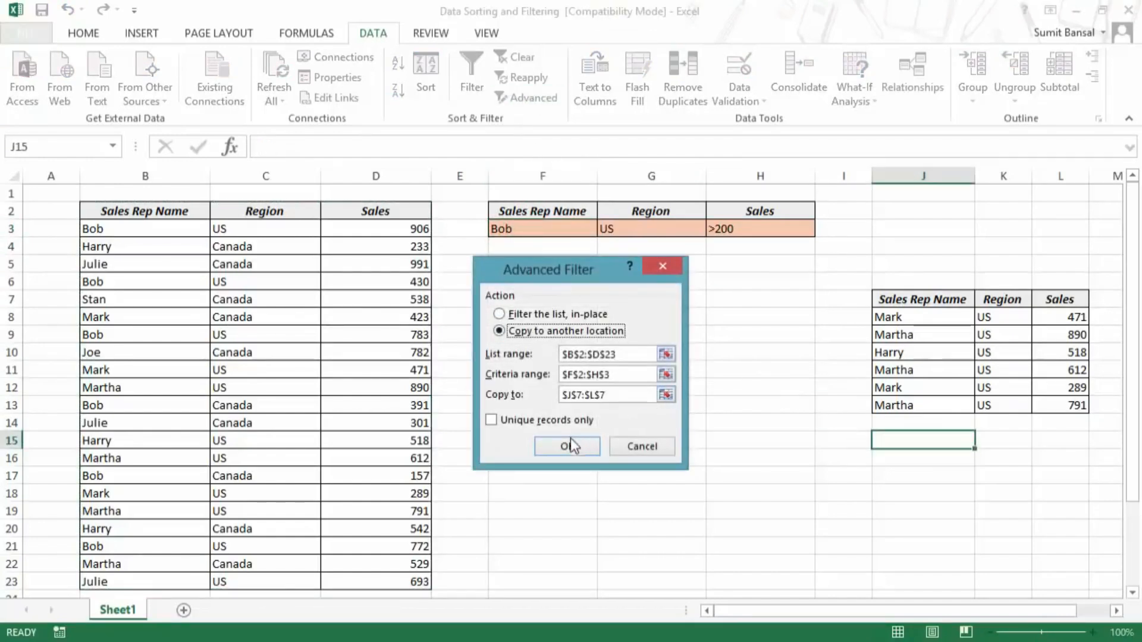
pyautogui.click(665, 395)
pyautogui.click(909, 439)
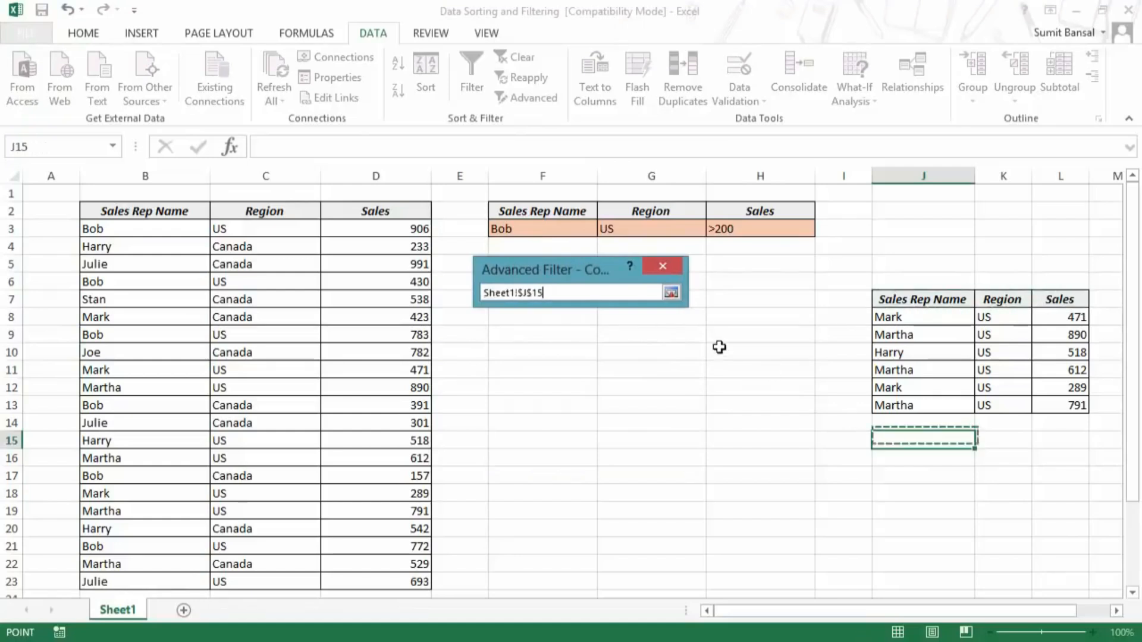
pyautogui.click(670, 293)
pyautogui.click(571, 447)
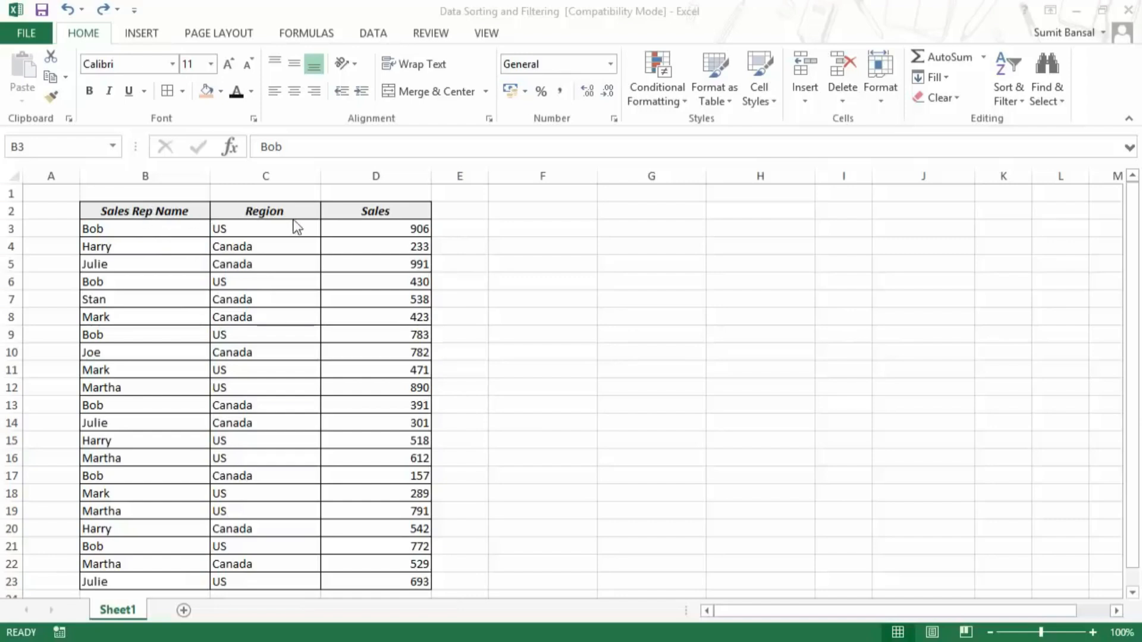
# Convert the sales data in B2:D23 into an Excel table with headers
pyautogui.click(173, 228)
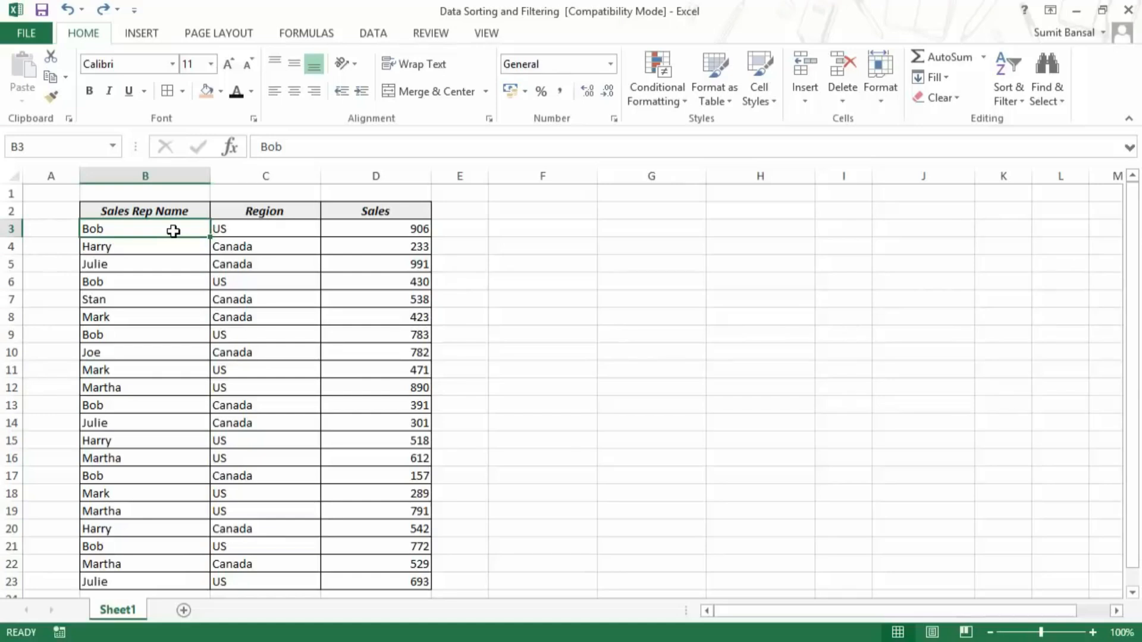
pyautogui.hotkey('ctrl', 't')
pyautogui.moveTo(594, 226); pyautogui.dragTo(572, 247)
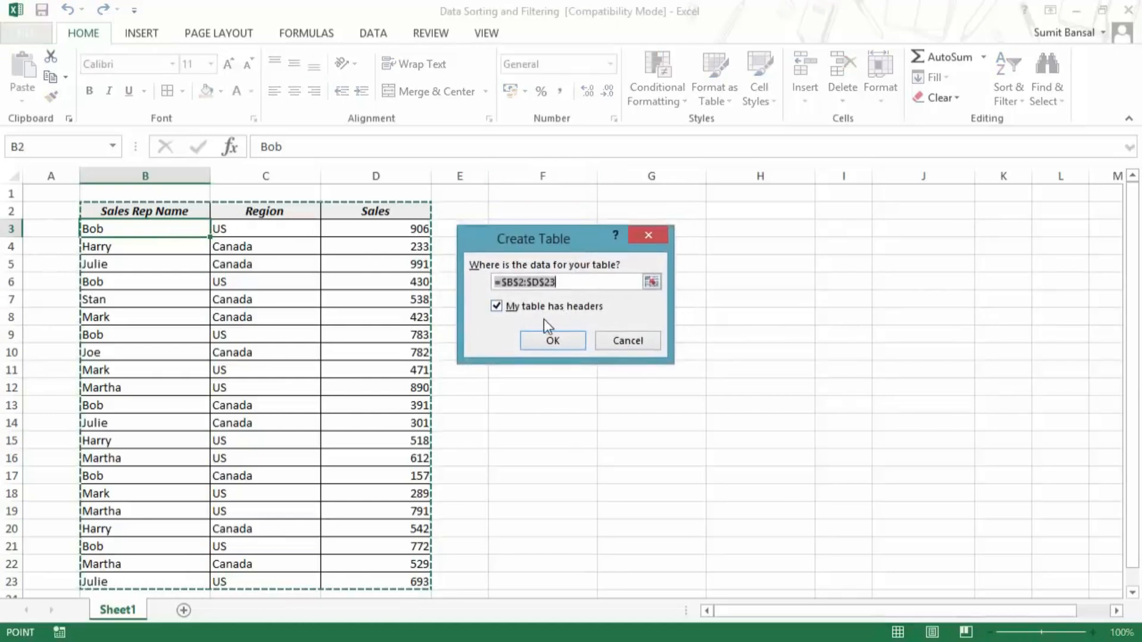
pyautogui.click(551, 342)
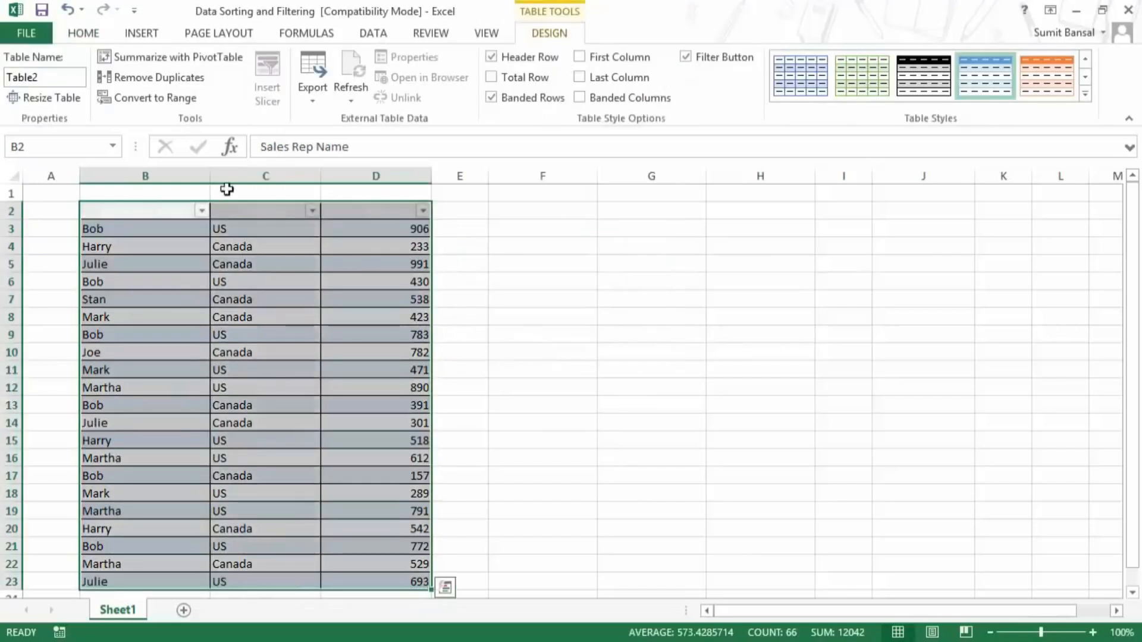
# Change the font color of the whole table to the darkest black theme shade so the header text is readable
pyautogui.click(86, 38)
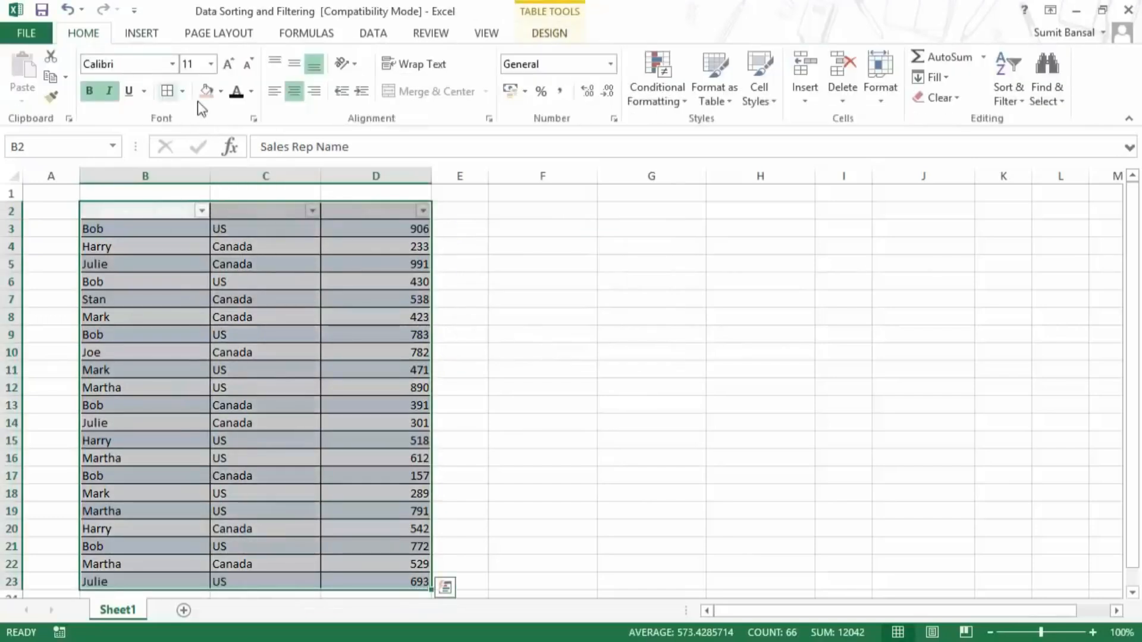
pyautogui.click(251, 91)
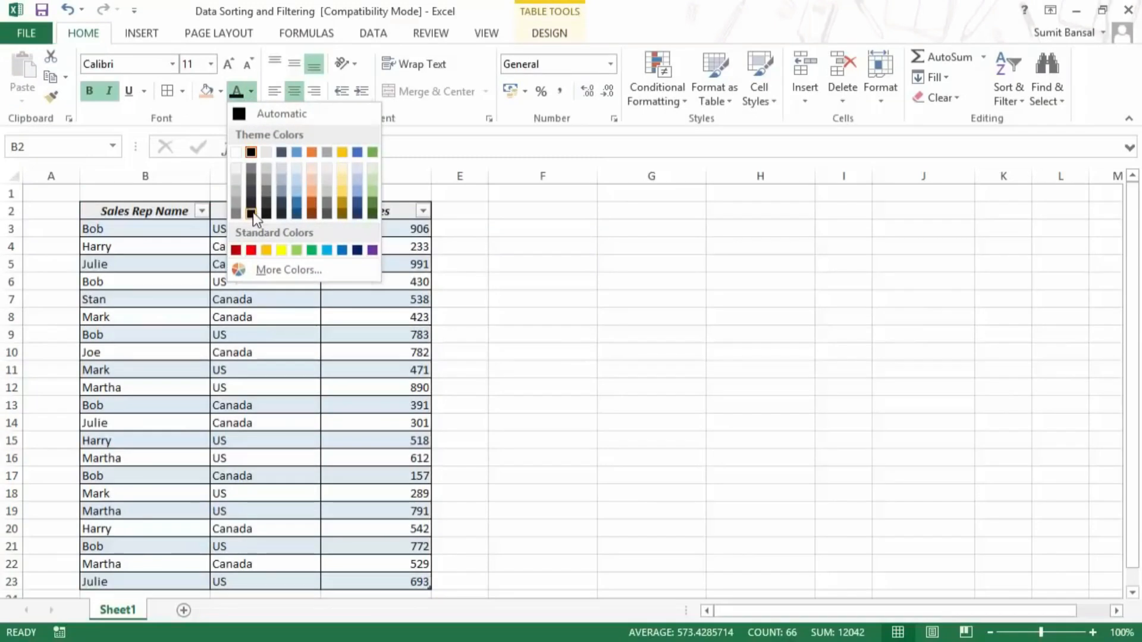
pyautogui.click(258, 210)
pyautogui.click(199, 233)
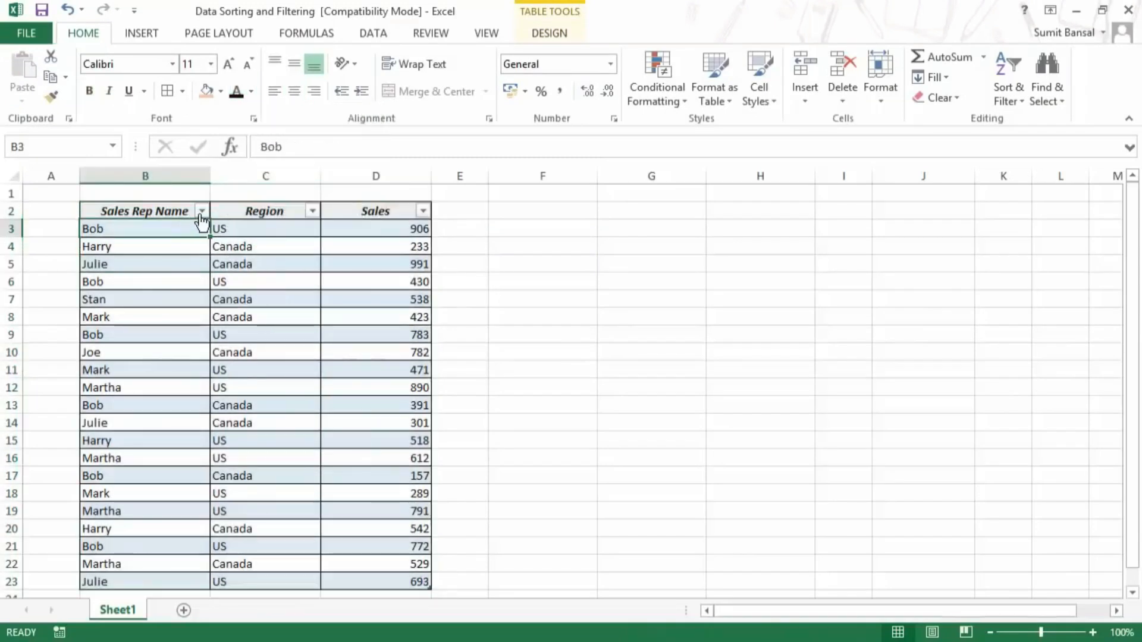
# View the sorting and filtering options of the Sales Rep Name header, leaving them unapplied
pyautogui.click(202, 212)
pyautogui.click(200, 213)
pyautogui.click(143, 214)
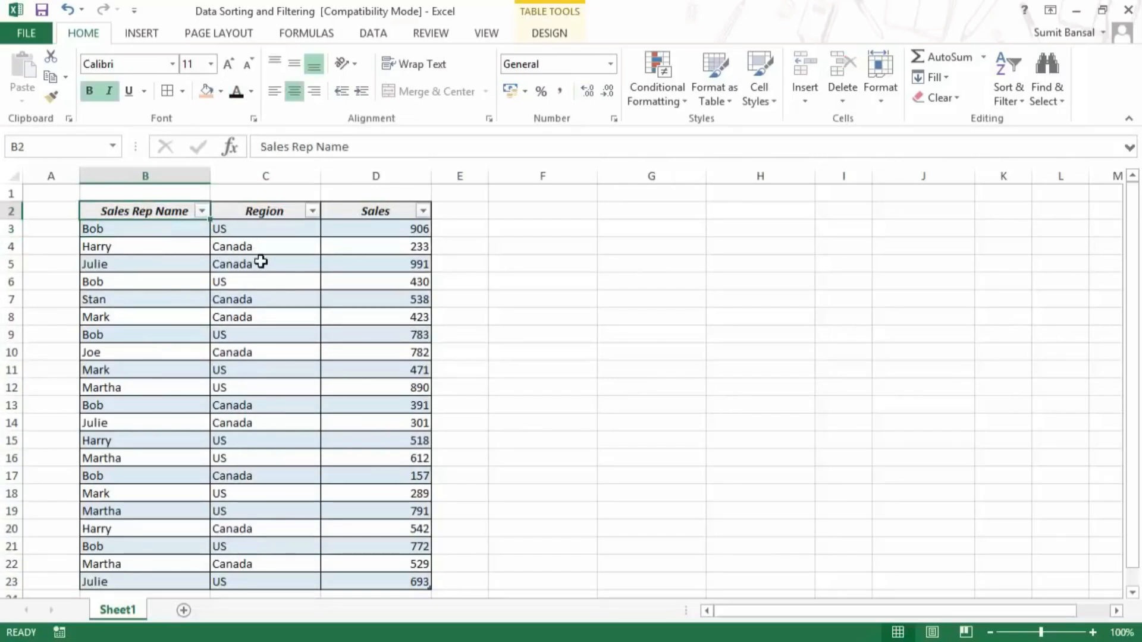
# Turn the table's filter buttons off and back on
pyautogui.click(558, 37)
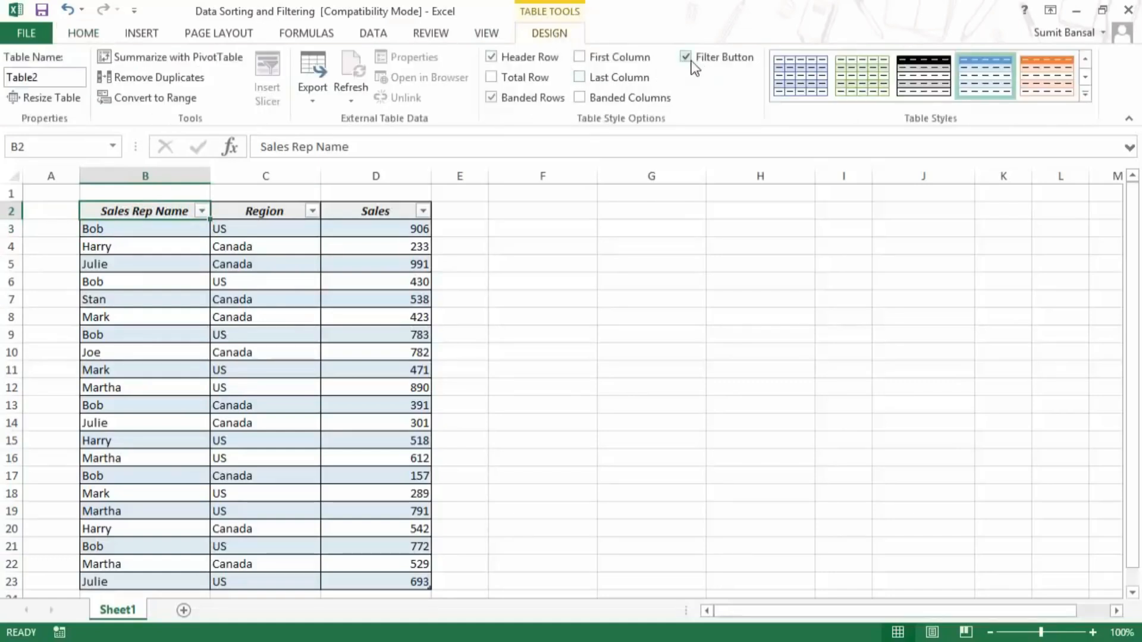
pyautogui.click(688, 62)
pyautogui.click(686, 58)
pyautogui.click(182, 240)
pyautogui.click(169, 212)
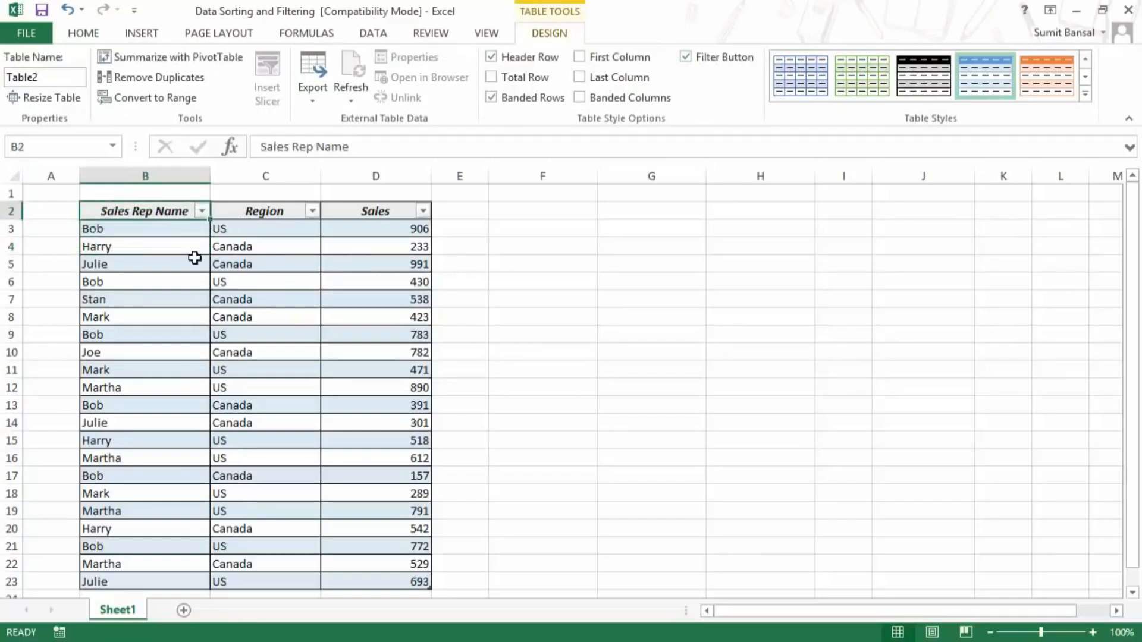